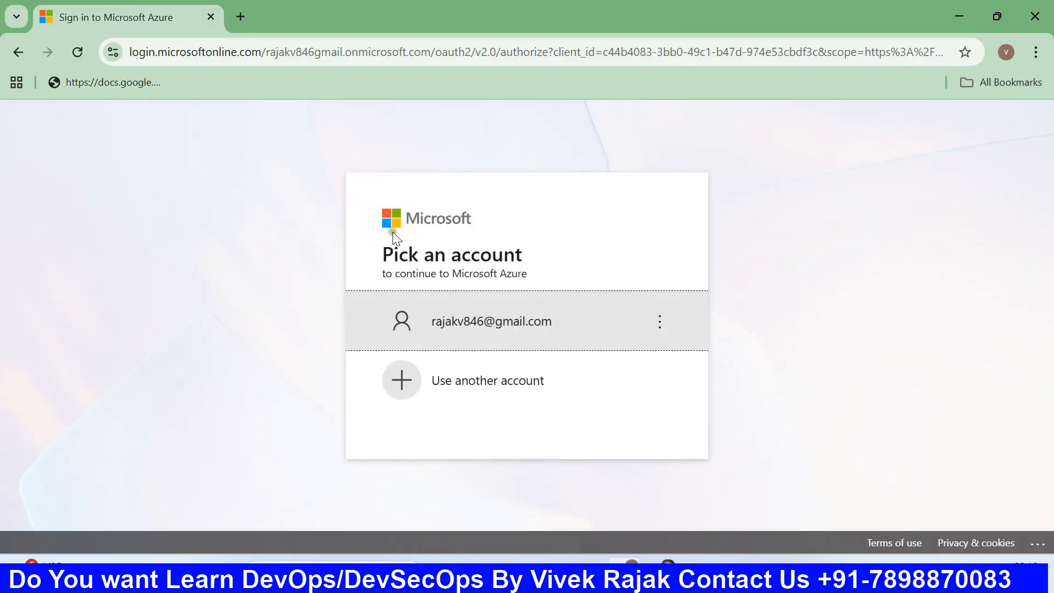
- Pick the listed Microsoft account and try to sign in with the account password, declining to update the browser's saved password
left_click(461, 340)
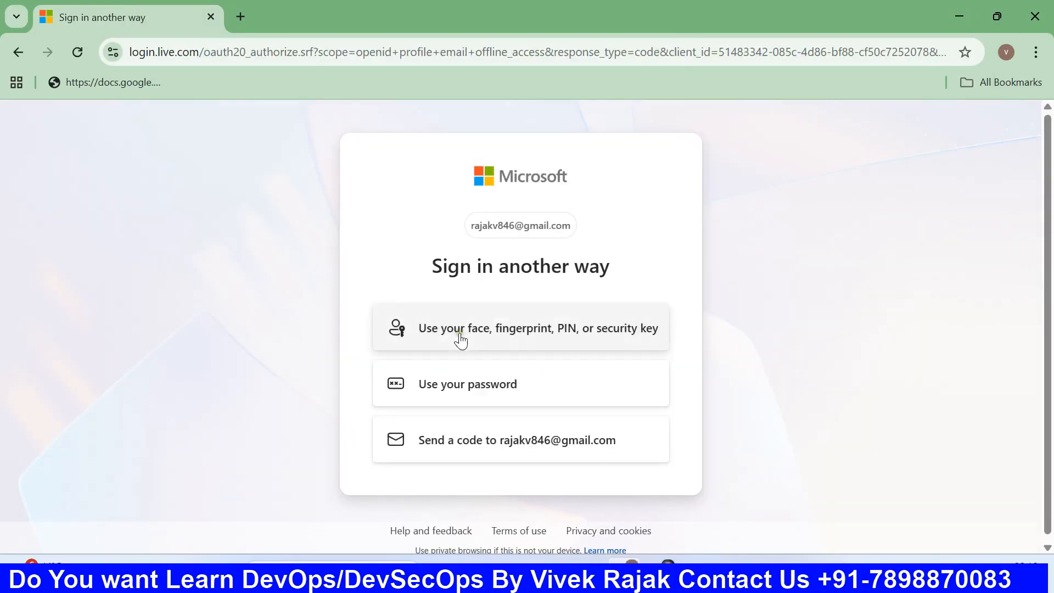
left_click(463, 375)
type("••")
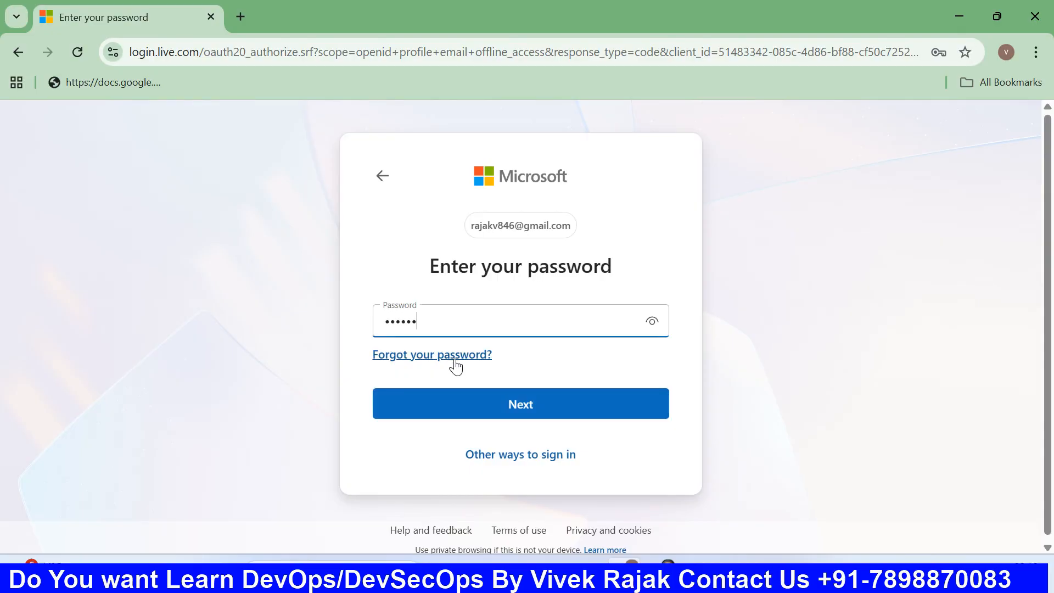
type("••••••••")
key("Return")
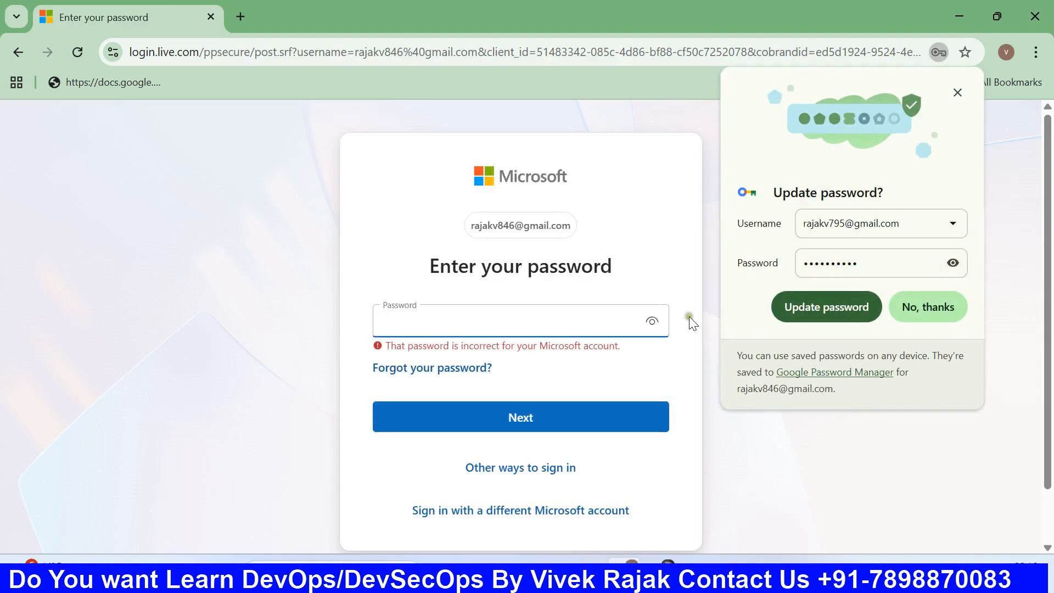
left_click(931, 305)
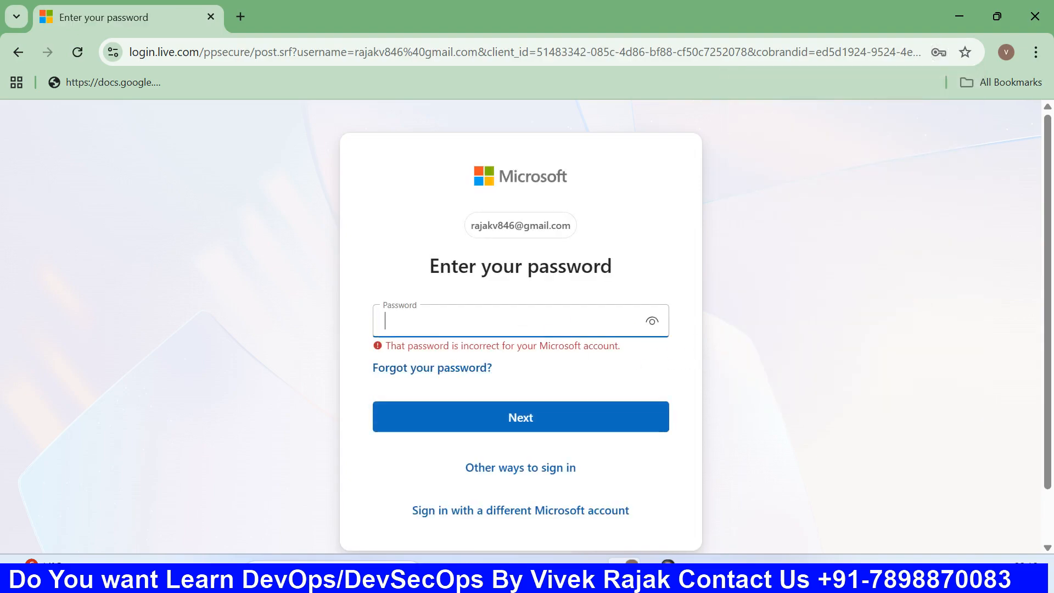
- Re-enter the account password and complete the Microsoft sign-in to the Azure portal
type("••••••")
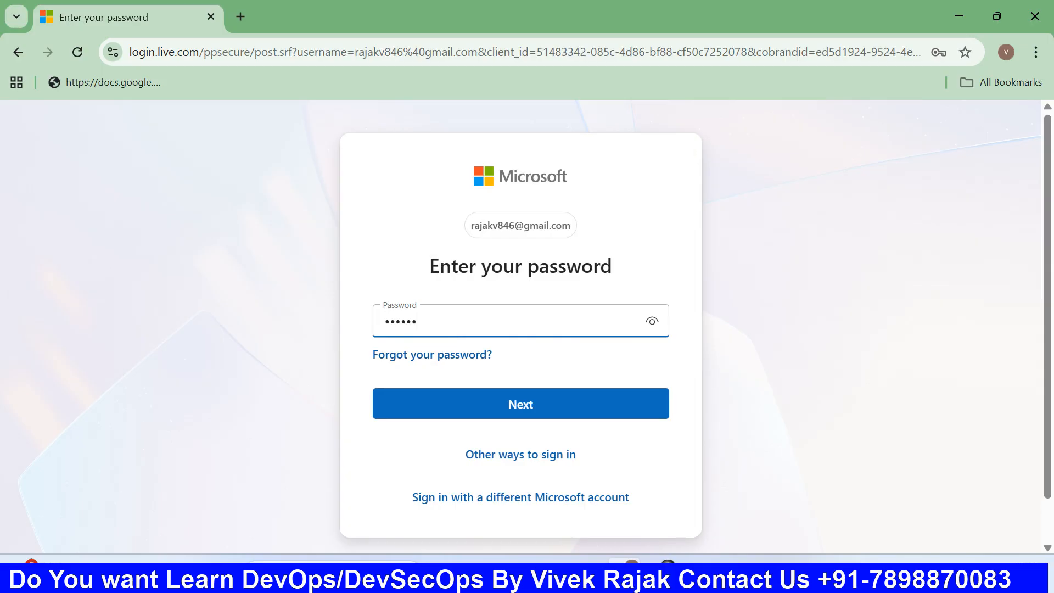
key("Return")
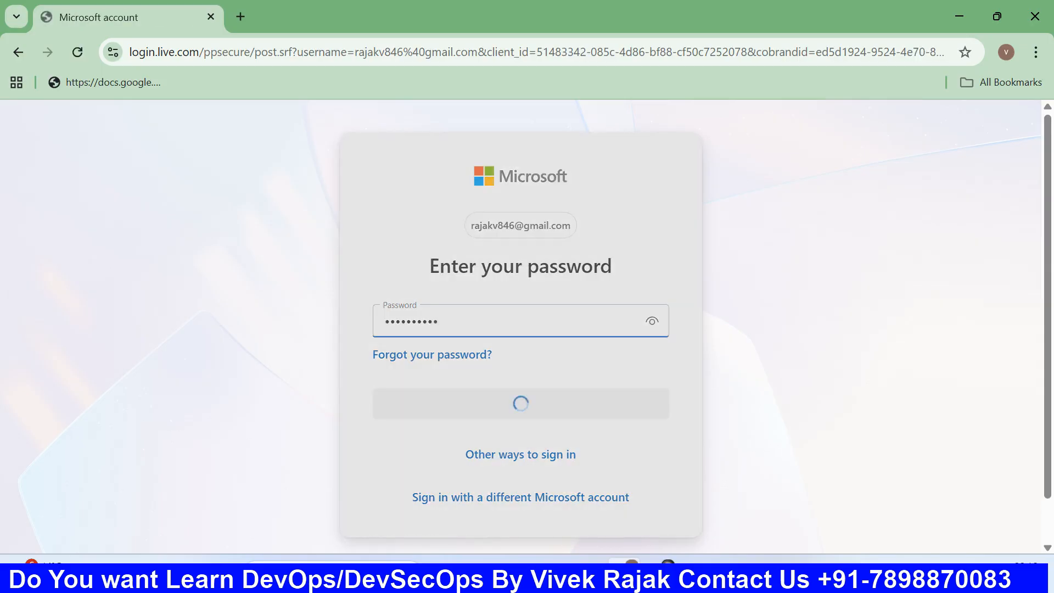
left_click(543, 523)
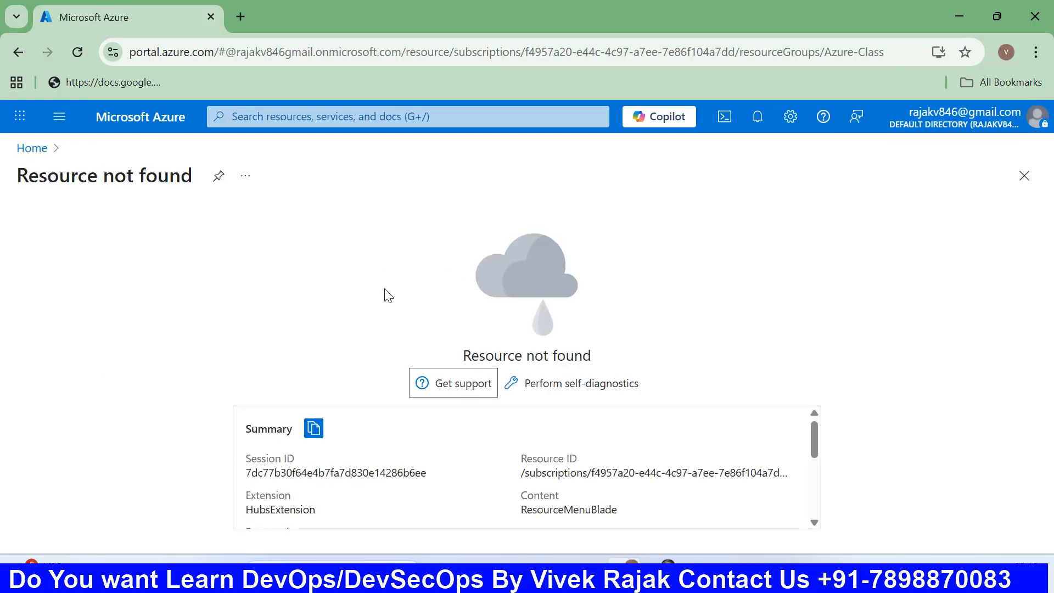
- Open the resource groups list from the portal home and start creating a resource group
left_click(30, 149)
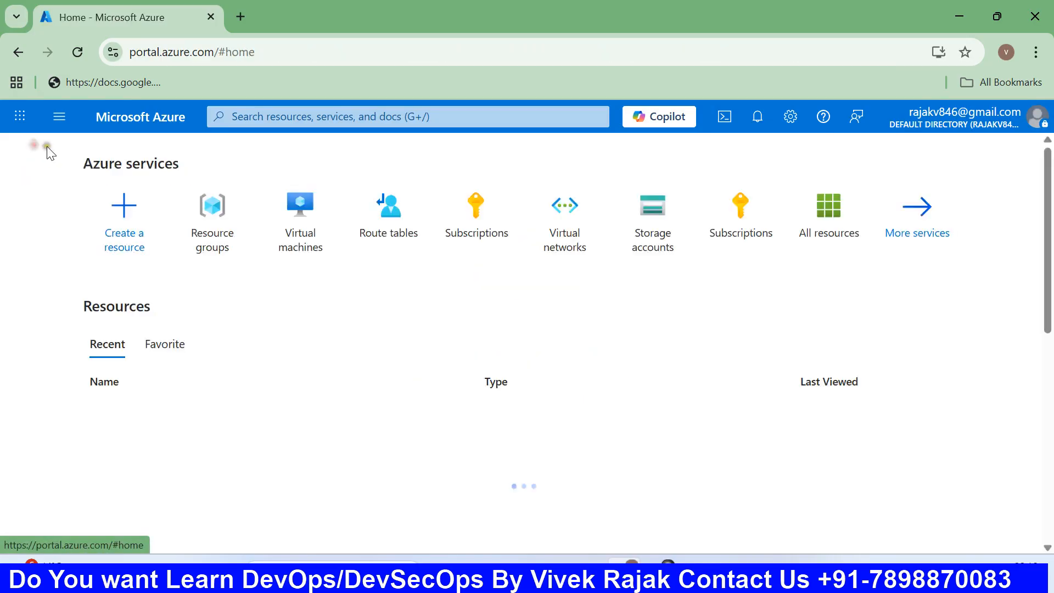
left_click(222, 231)
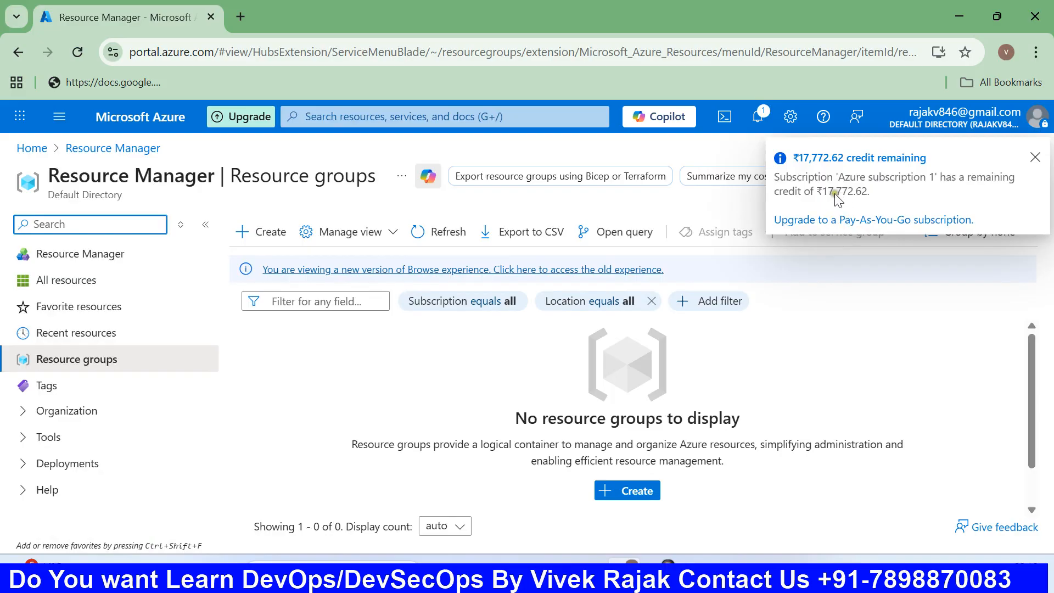
left_click(637, 492)
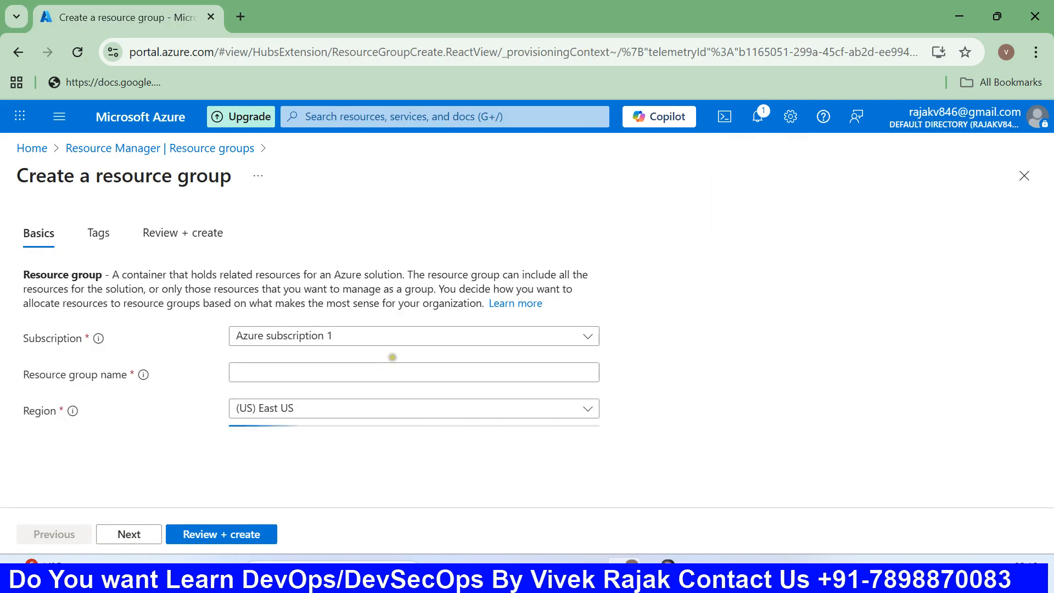
- Name the resource group vivek-RG, leave its tags empty, and take it through review to creation
left_click(365, 368)
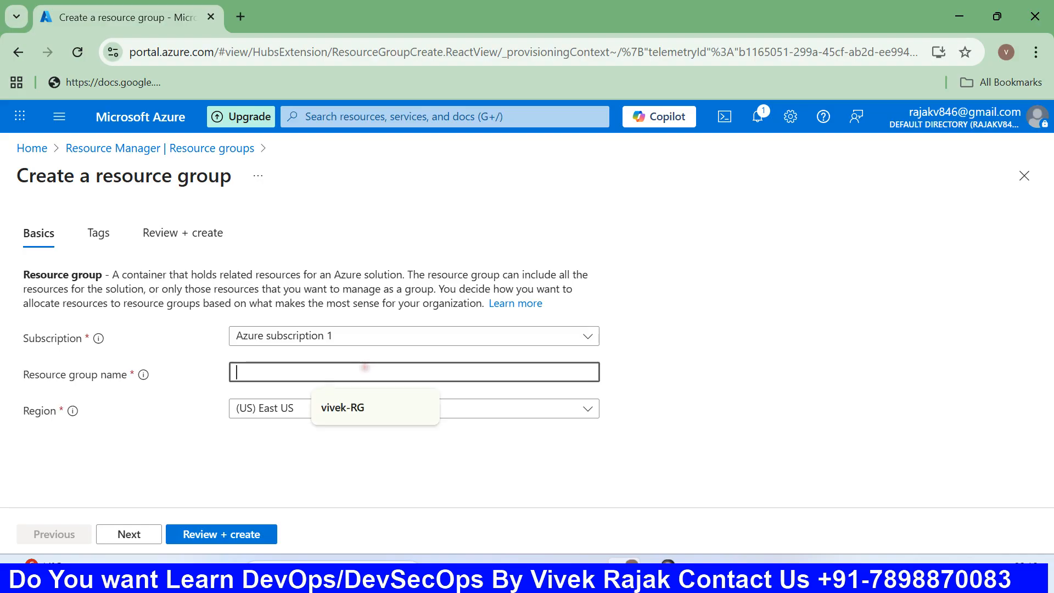
type("vivek")
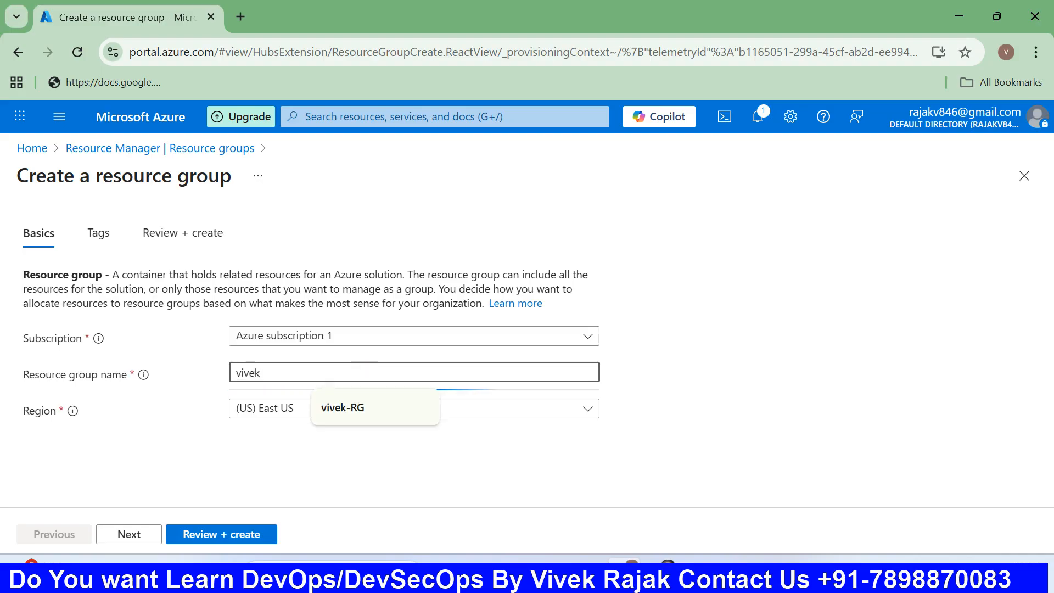
type("-Rg")
key("BackSpace")
type("G")
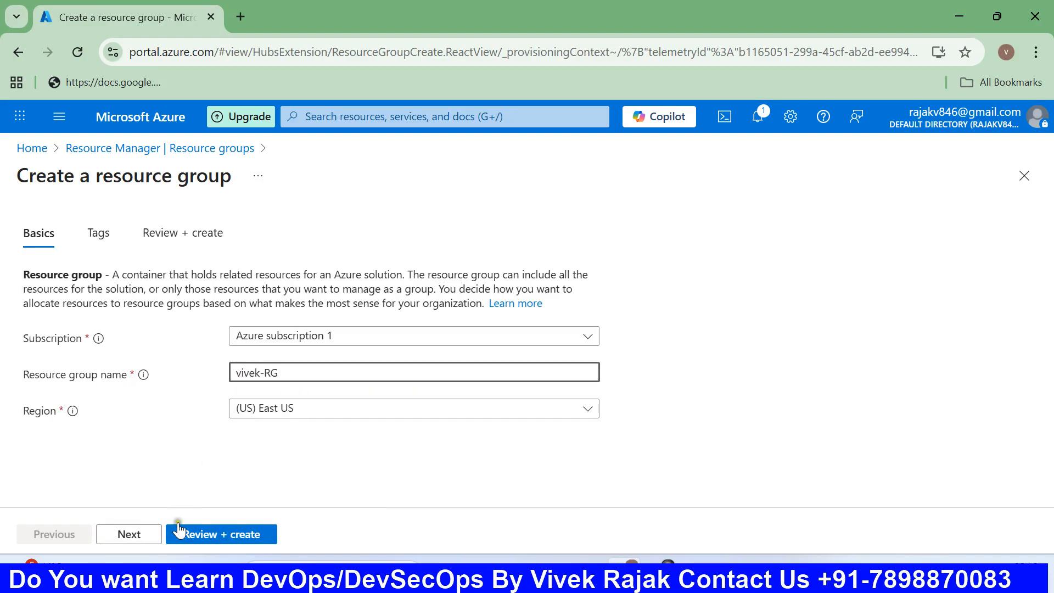
left_click(146, 534)
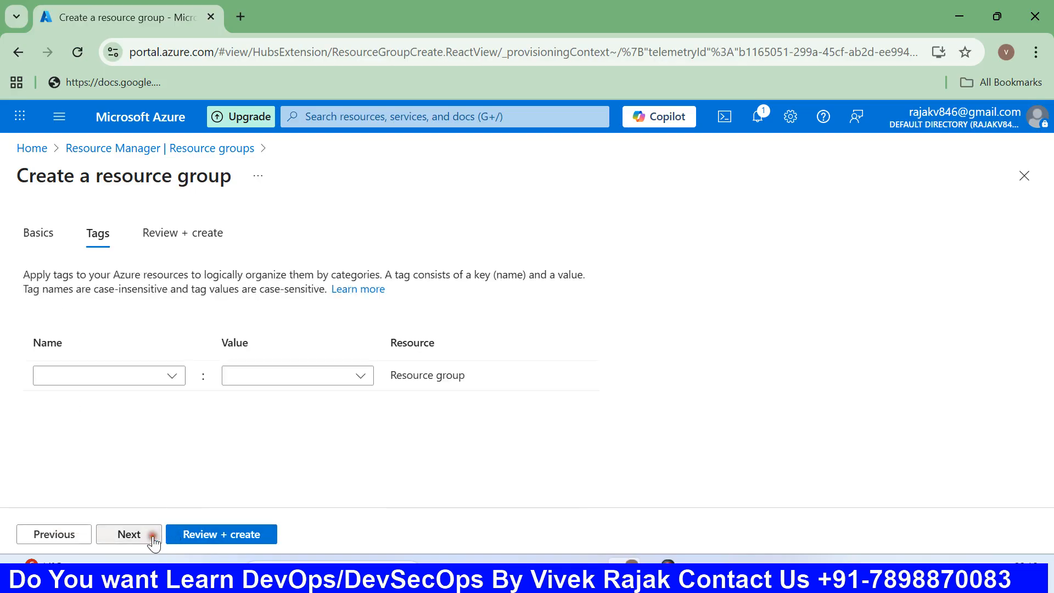
left_click(222, 535)
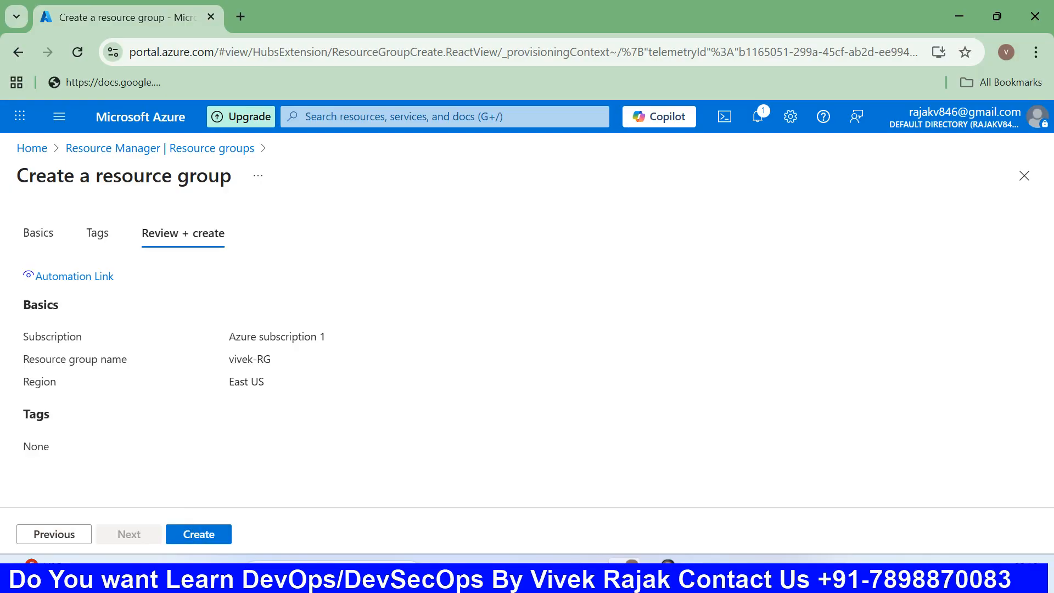
- Look at the azure-vnet.png diagram in the image viewer, return to the Azure portal, and refresh the resource groups list
left_click(696, 574)
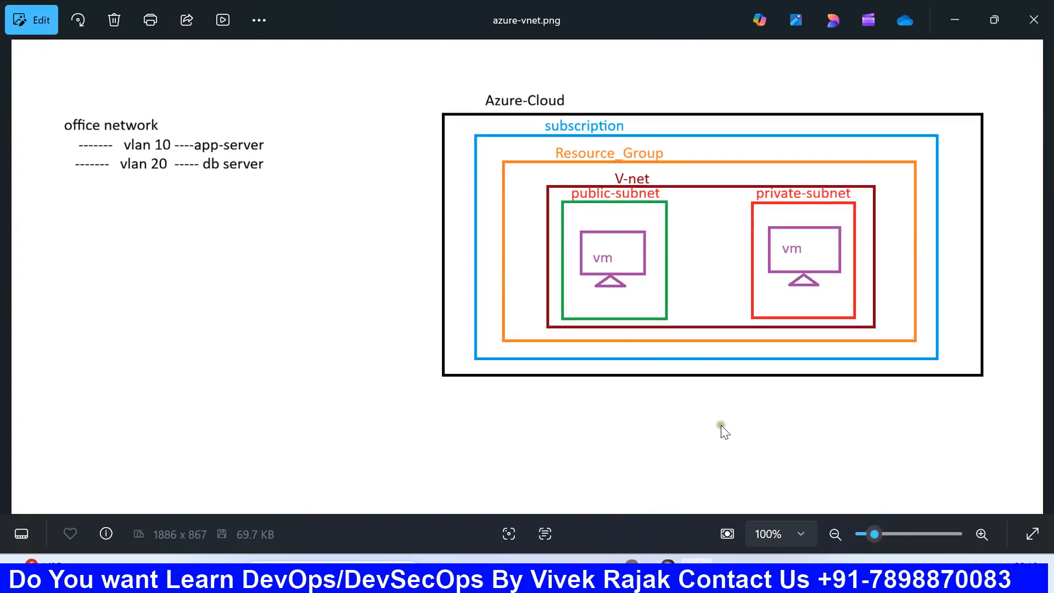
left_click(625, 574)
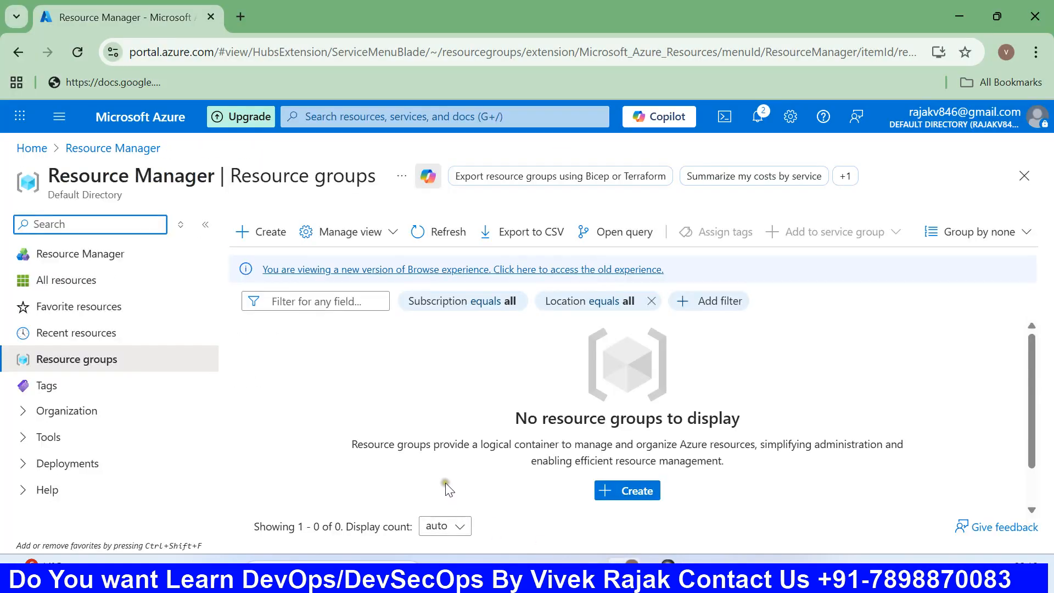
left_click(437, 222)
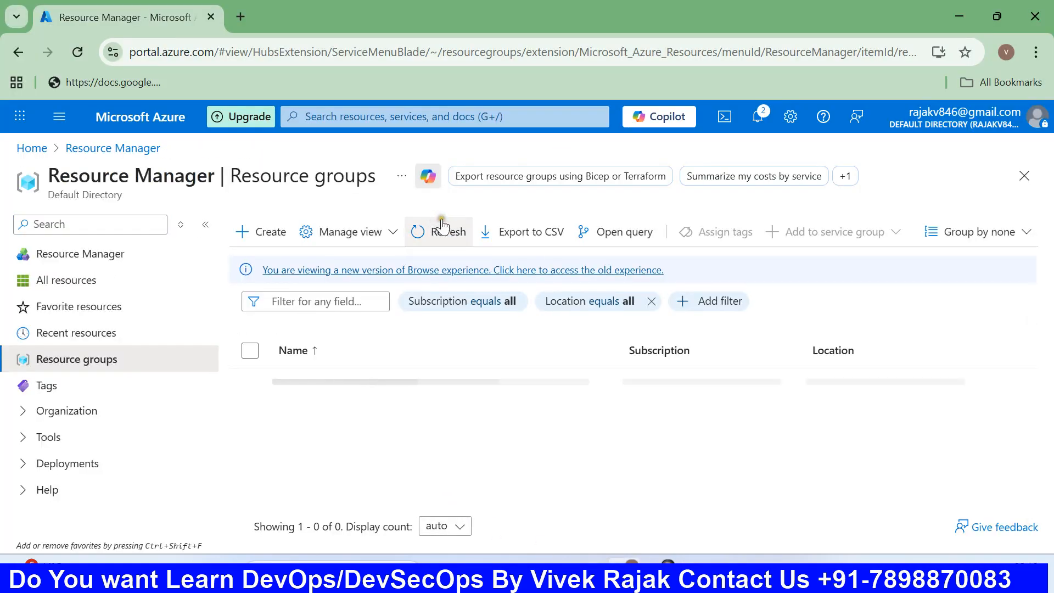
left_click(445, 225)
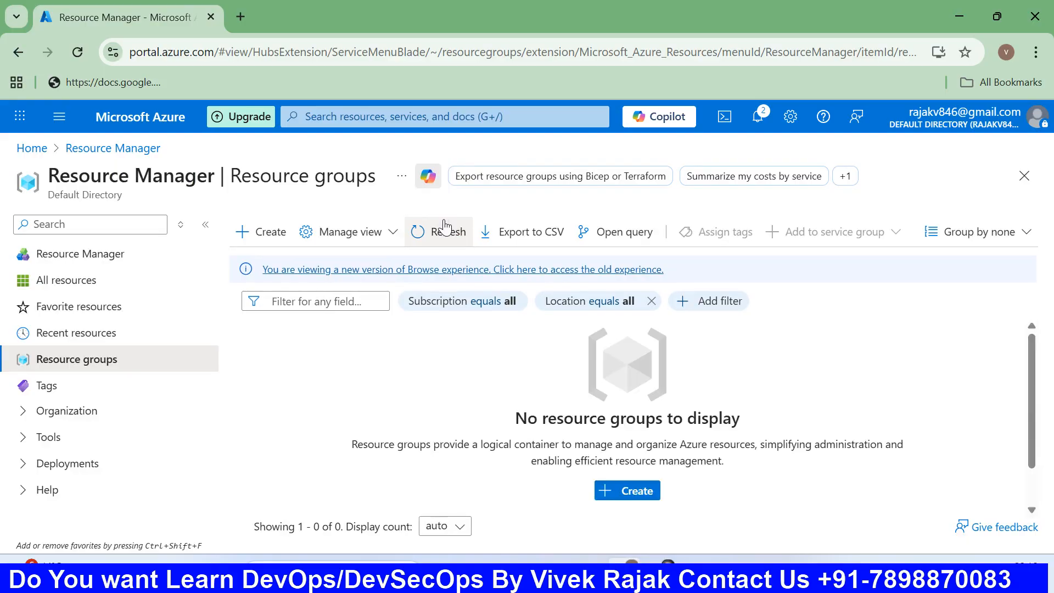
left_click(444, 226)
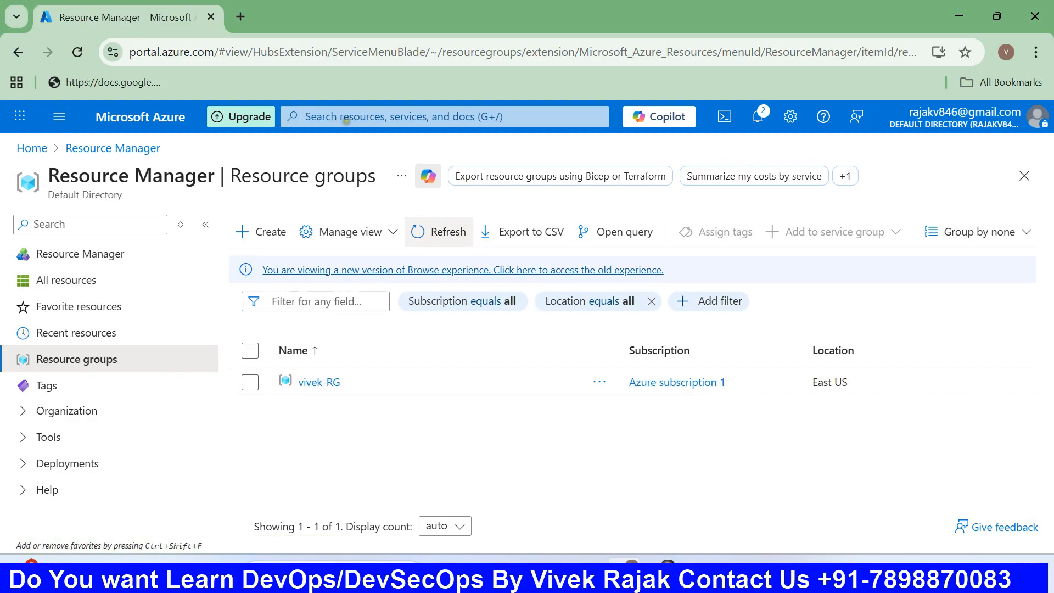
- Open the Virtual networks service and start creating a virtual network
left_click(346, 117)
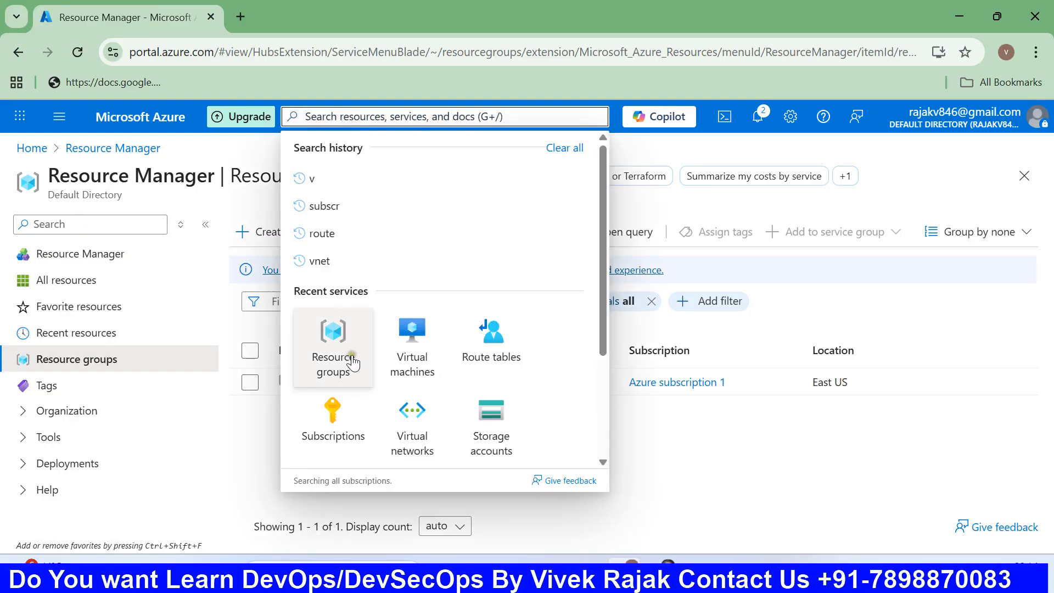
left_click(404, 437)
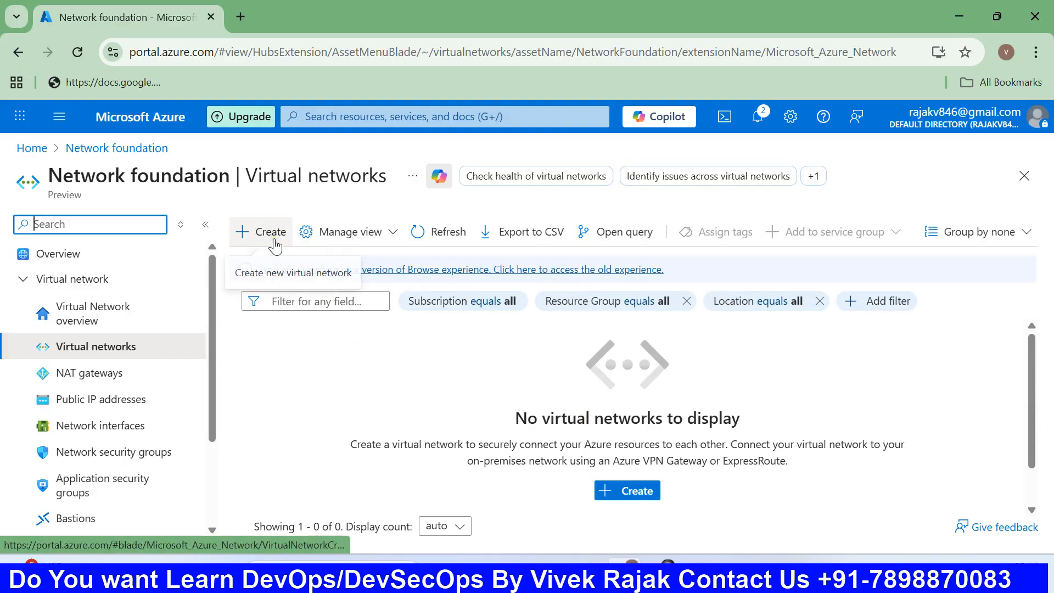
left_click(273, 236)
- Assign the virtual network to Azure subscription 1 and resource group vivek-RG, name it my-vnet, and continue to the security settings
scroll(224, 301, "down", 2)
scroll(224, 301, "up", 1)
scroll(294, 324, "down", 1)
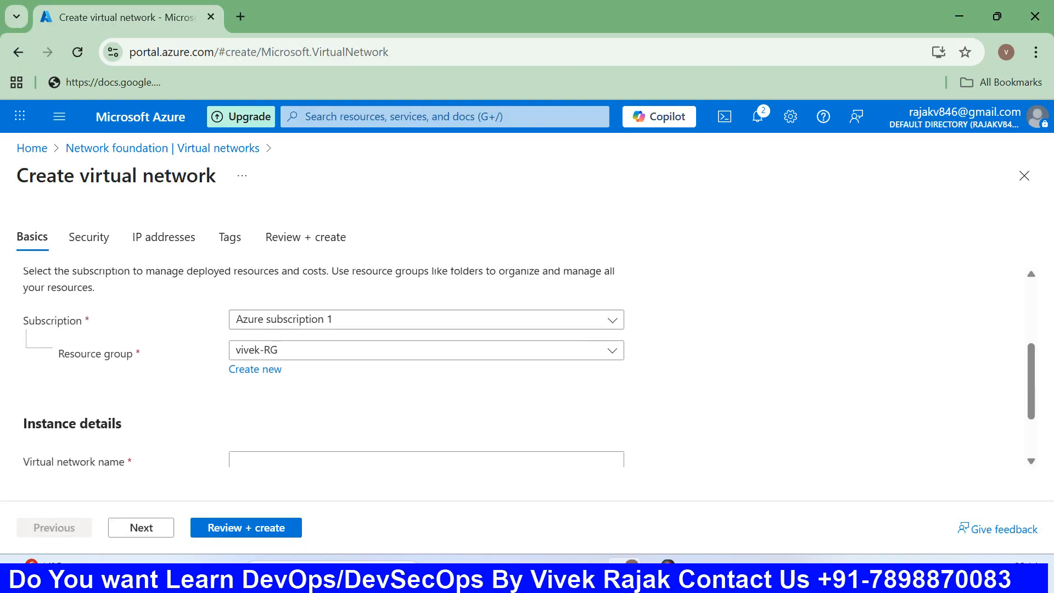
left_click(299, 323)
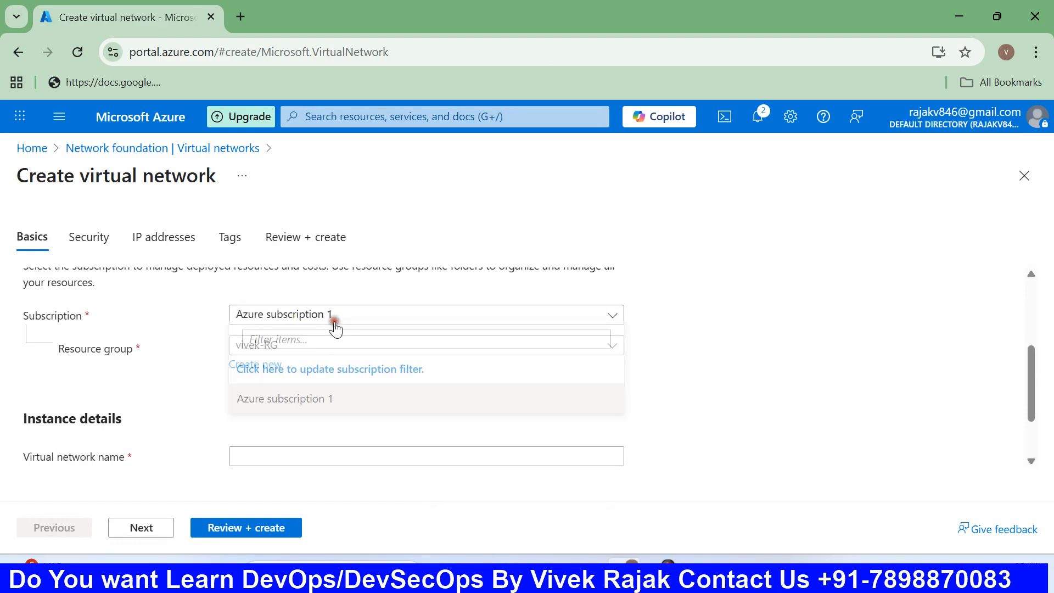
left_click(184, 393)
left_click(327, 348)
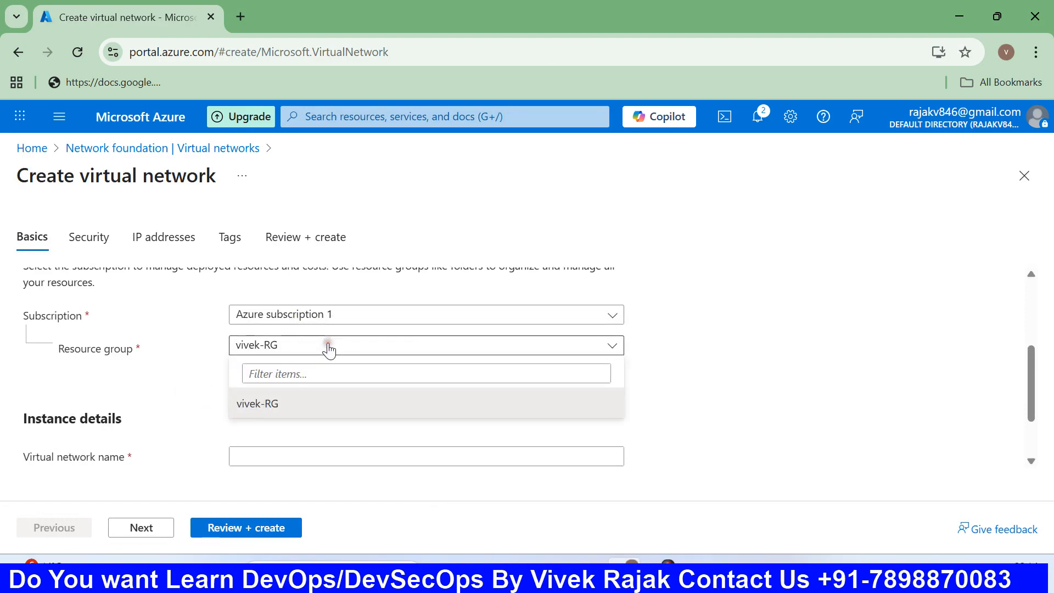
left_click(299, 409)
scroll(268, 388, "down", 1)
left_click(282, 377)
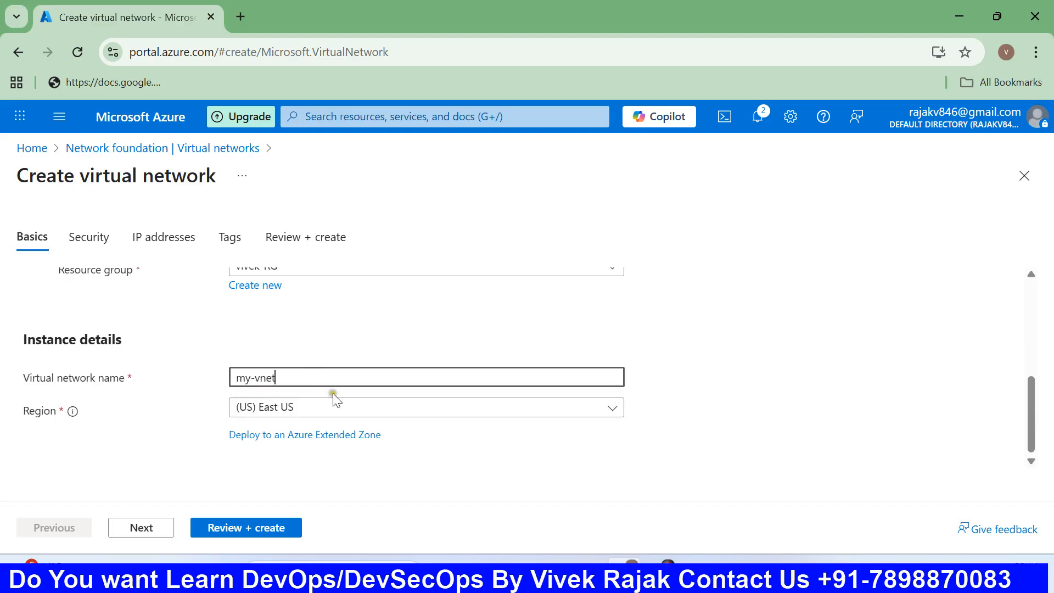
left_click(148, 528)
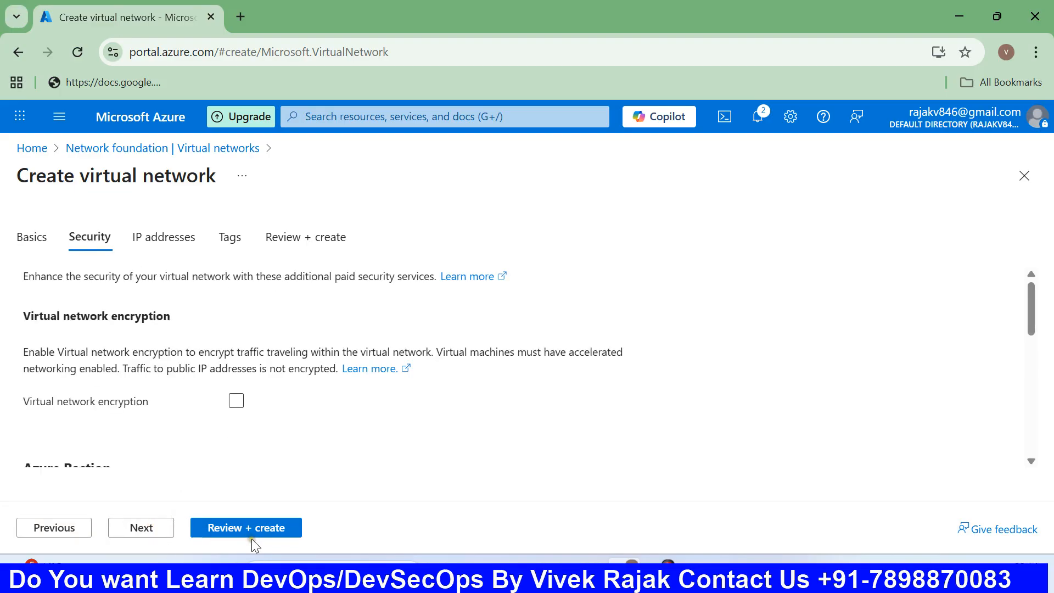
- Examine the encryption, Azure Bastion, Azure Firewall and DDoS Network Protection options, and continue to the IP address settings
scroll(186, 428, "down", 3)
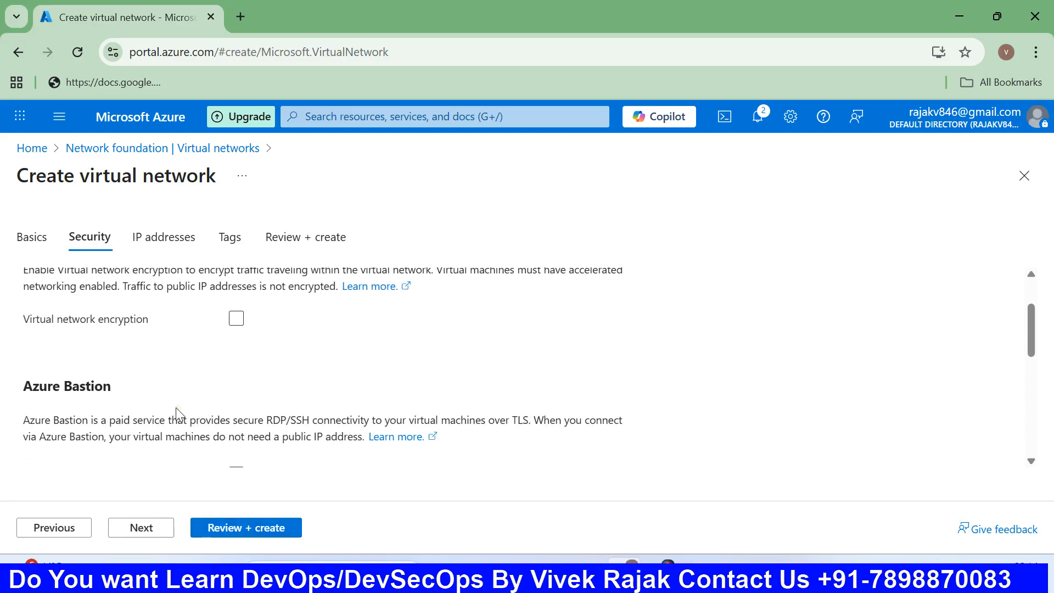
scroll(178, 414, "up", 3)
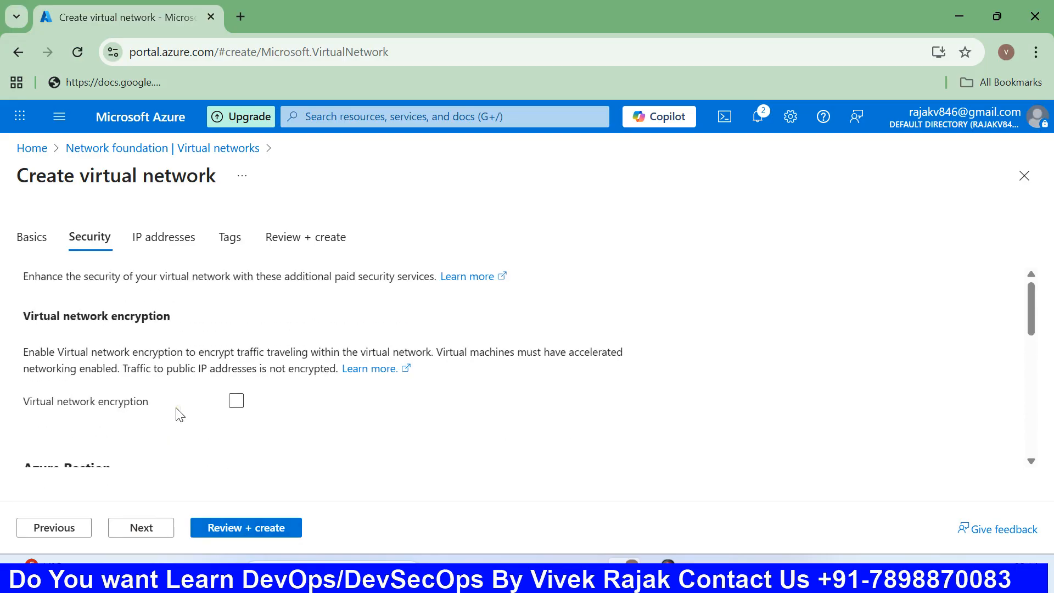
scroll(178, 414, "down", 3)
scroll(176, 405, "up", 3)
scroll(529, 362, "down", 6)
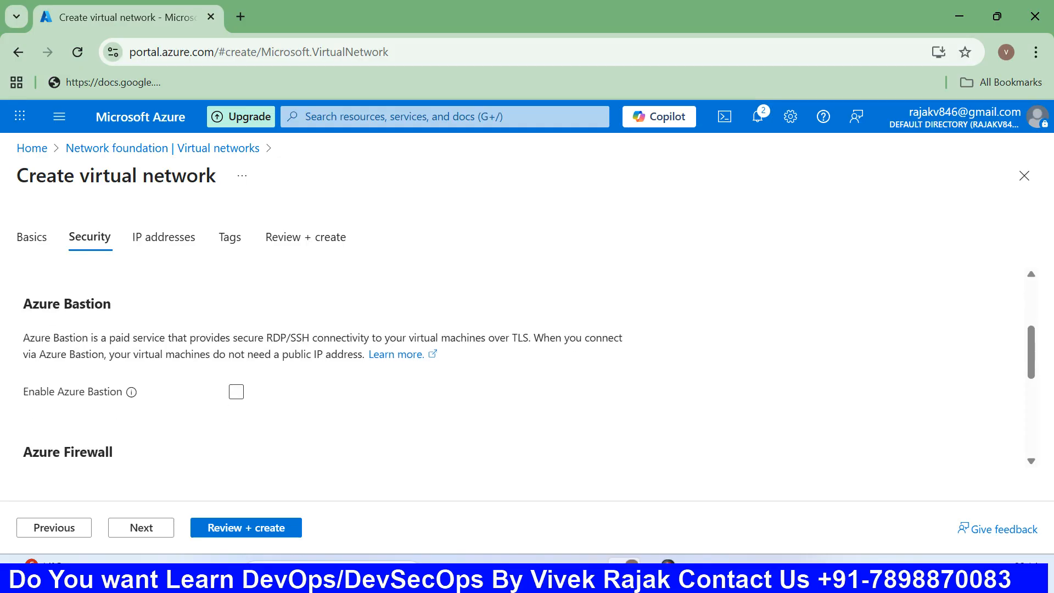
scroll(529, 371, "down", 3)
scroll(529, 365, "down", 3)
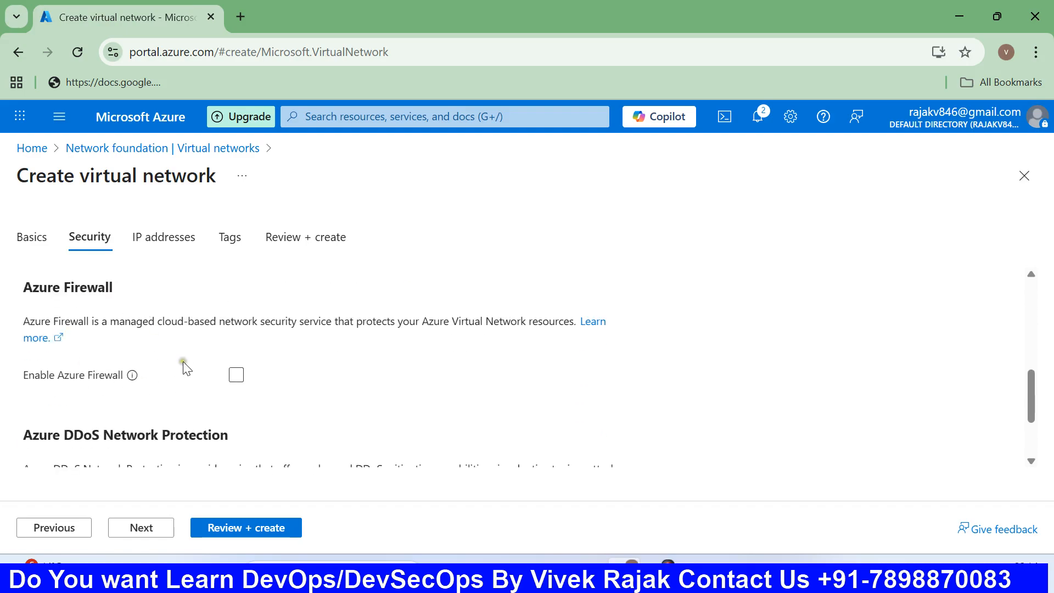
scroll(185, 366, "down", 3)
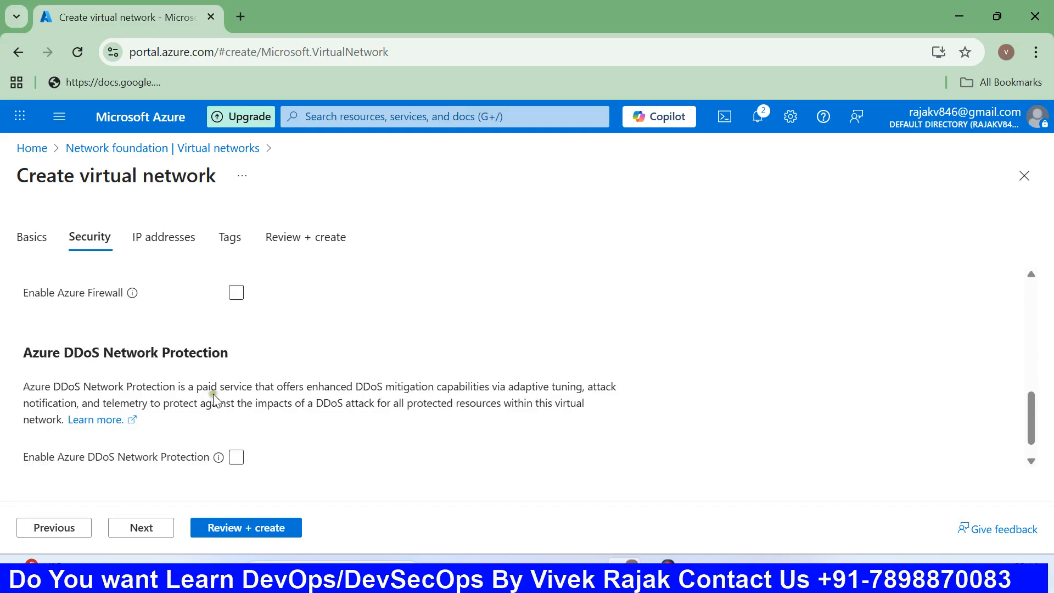
scroll(214, 398, "down", 1)
left_click(141, 528)
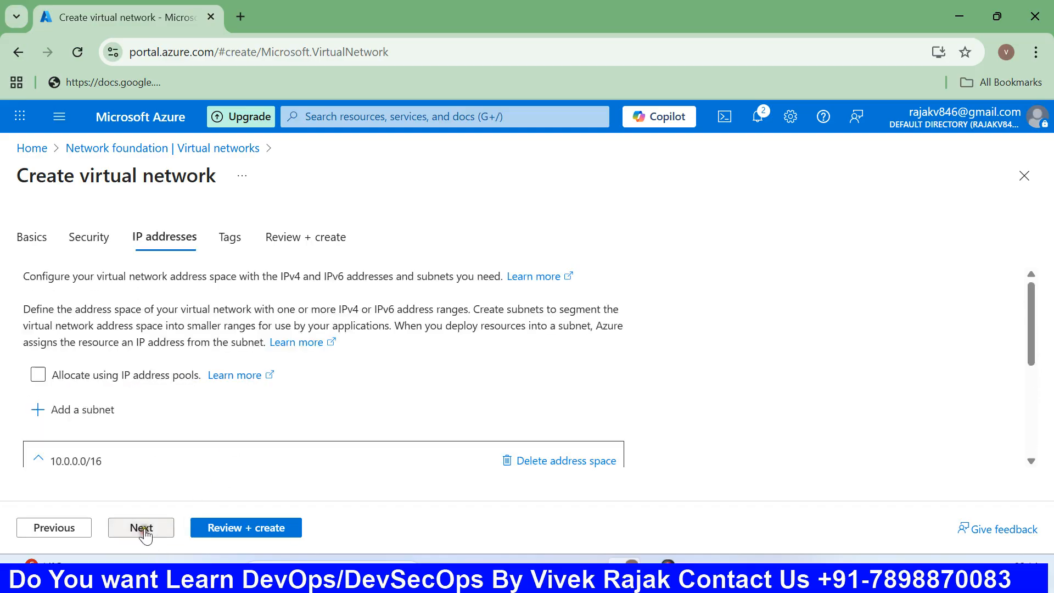
- Examine the virtual network's address space and default subnet, and switch to the azure-vnet diagram
scroll(171, 401, "down", 3)
scroll(175, 391, "down", 2)
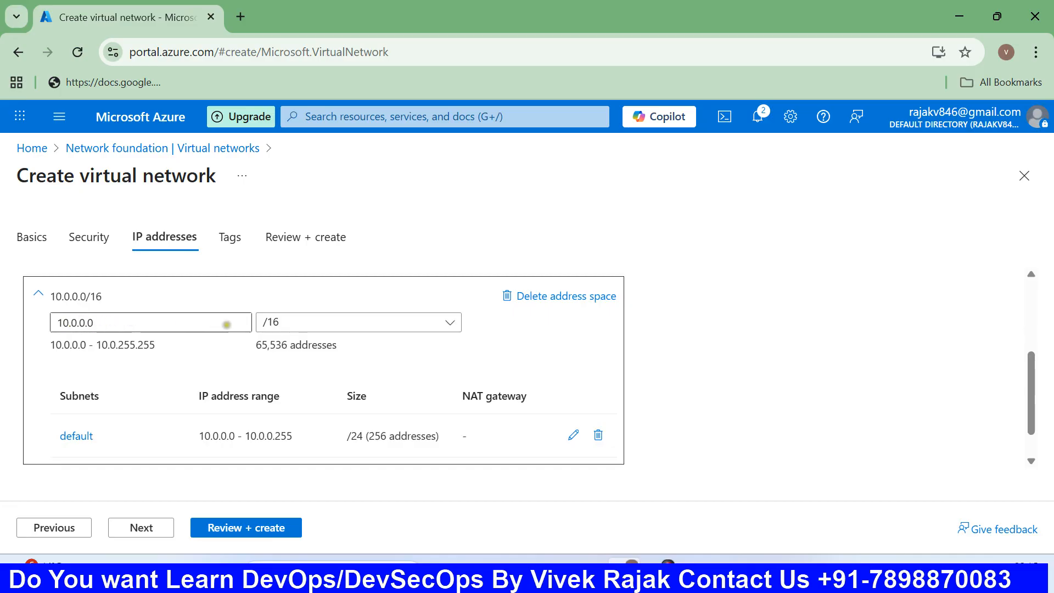
left_click(695, 573)
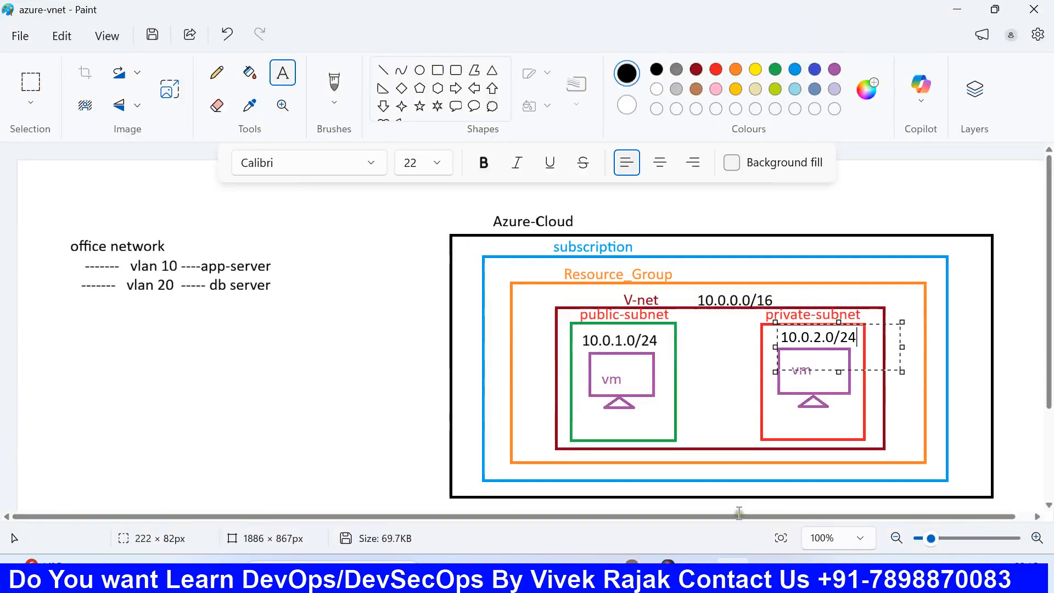
- Switch back to the Azure portal and remove the default subnet from the virtual network's 10.0.0.0/16 address space
left_click(756, 316)
left_click_drag(694, 357, 767, 445)
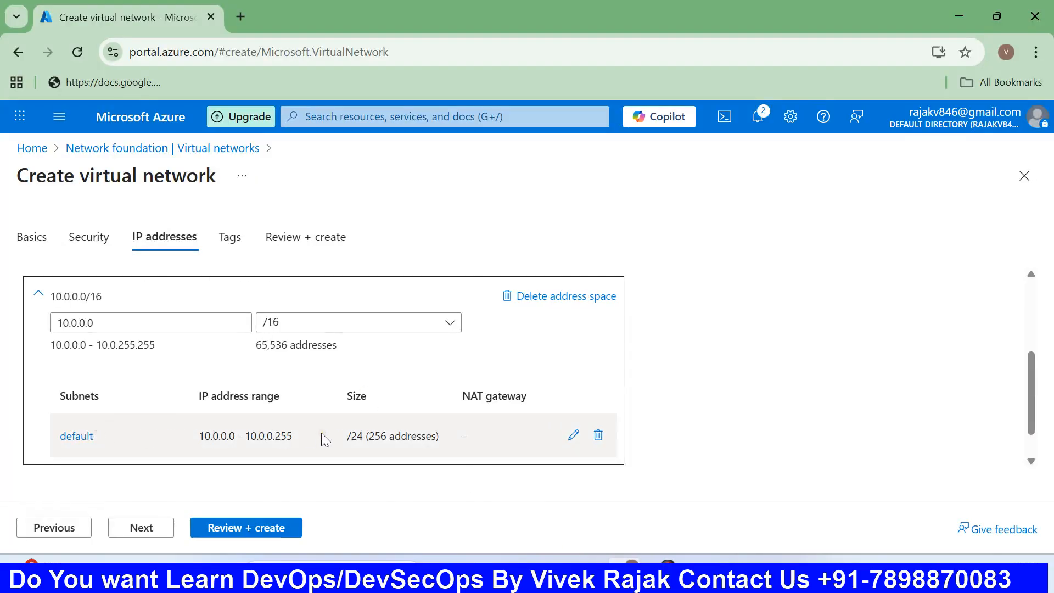
scroll(462, 432, "down", 1)
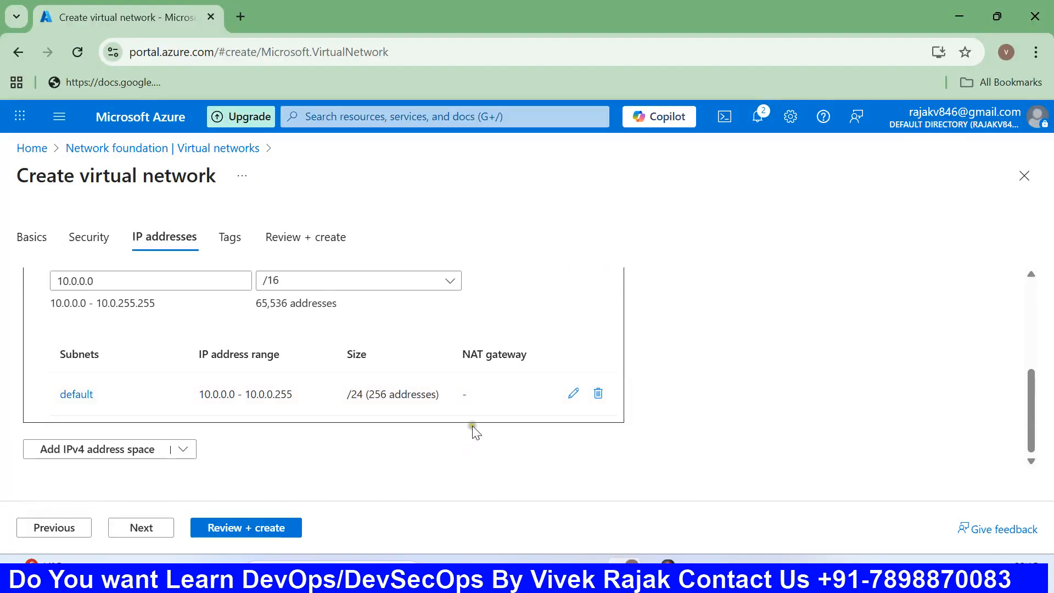
left_click(598, 393)
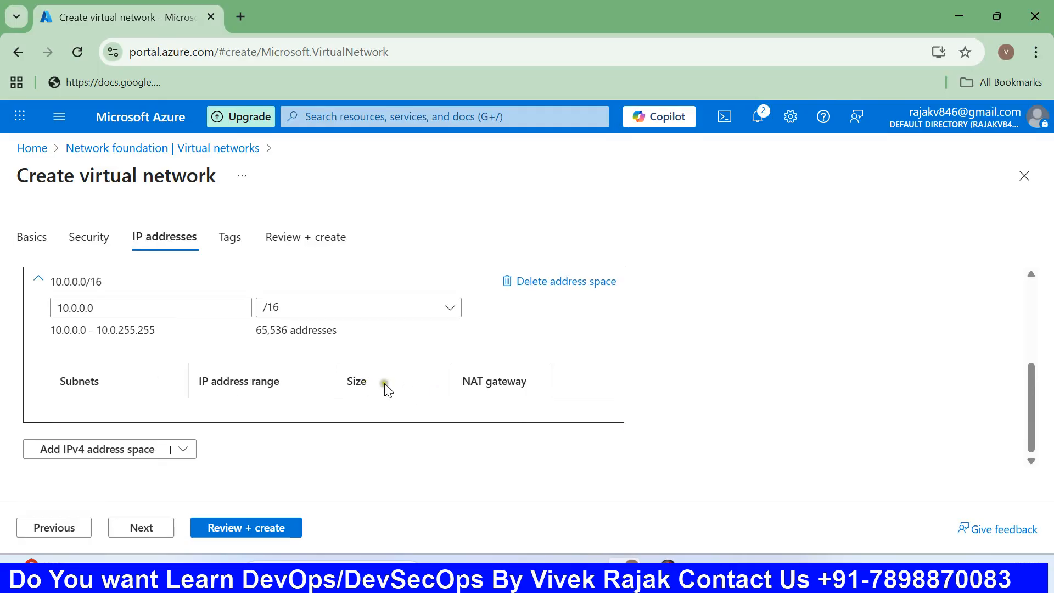
- Continue without adding tags, review the virtual network's configuration, and create it
left_click(149, 526)
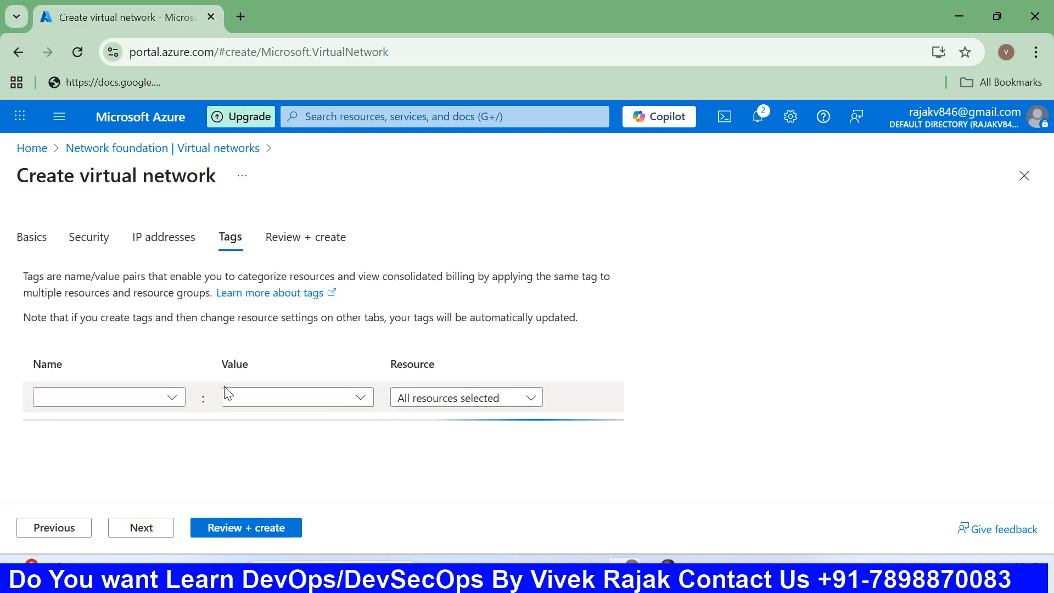
left_click(143, 527)
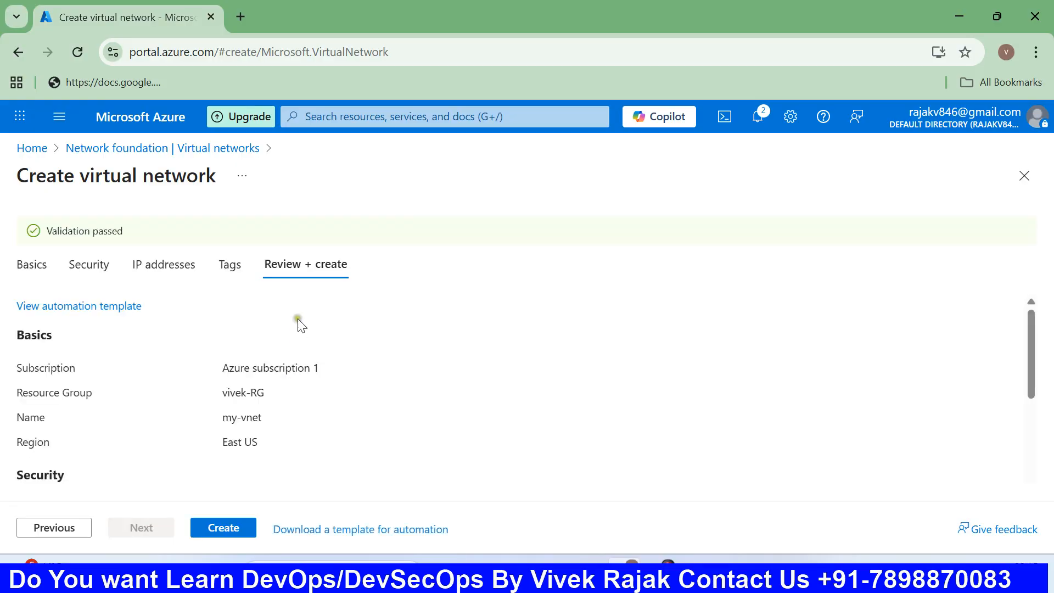
scroll(252, 364, "down", 3)
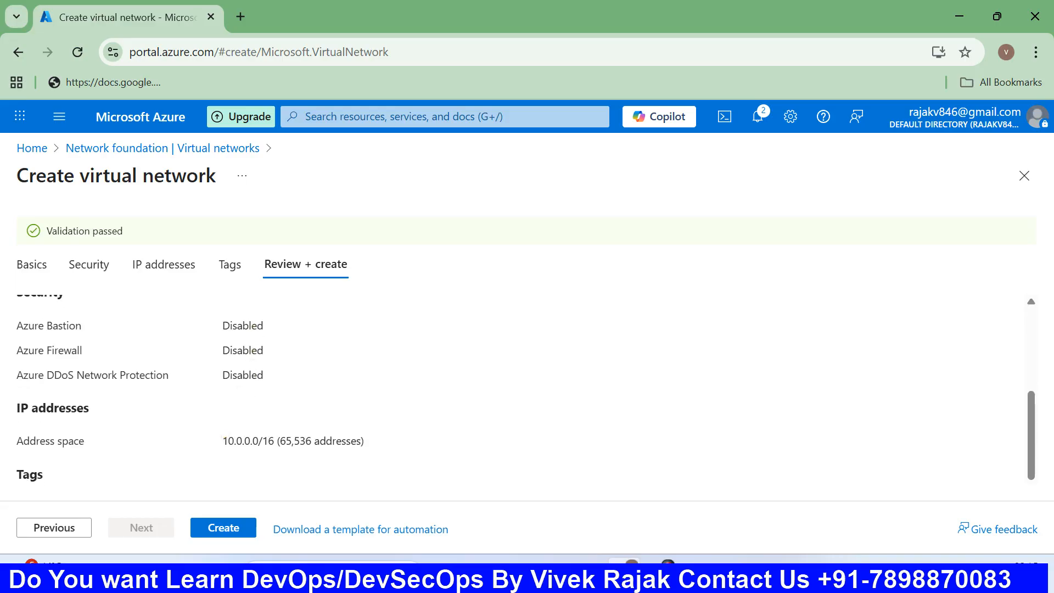
left_click(224, 527)
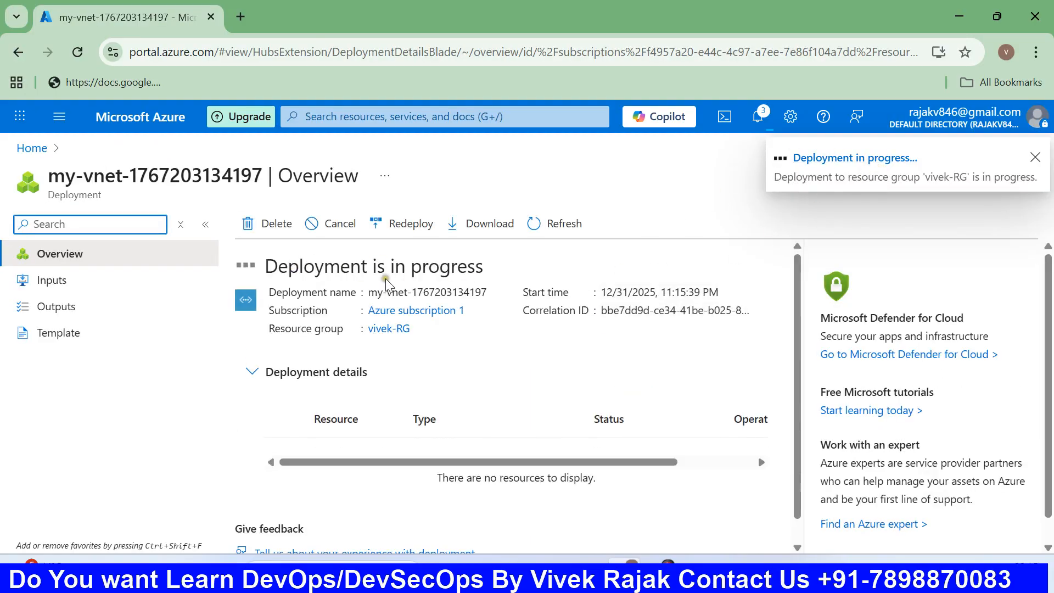
scroll(389, 288, "down", 1)
scroll(398, 317, "up", 1)
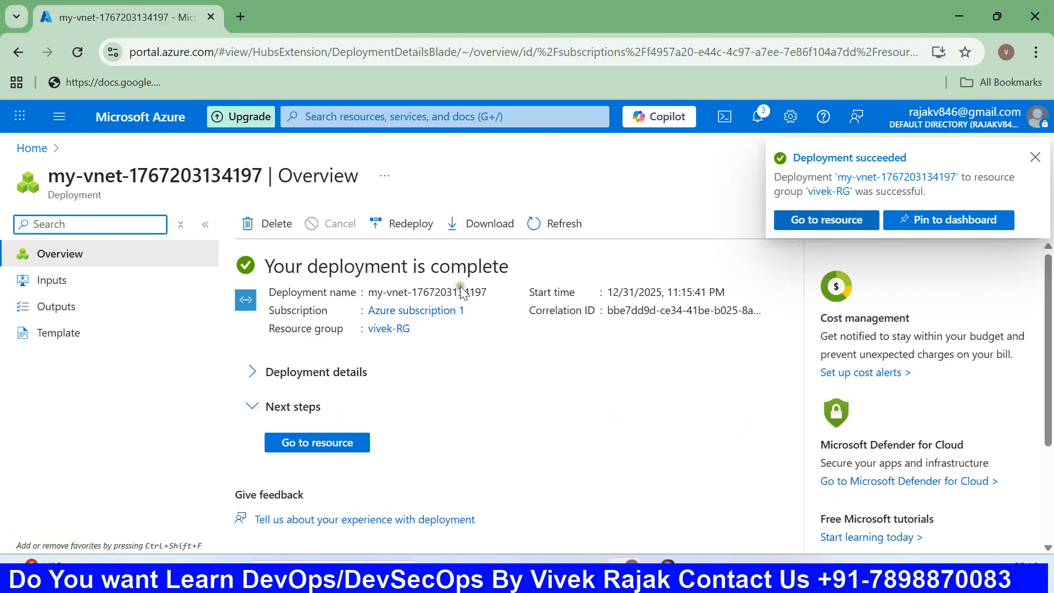
- Open the deployed my-vnet resource and go to its subnets
left_click(328, 442)
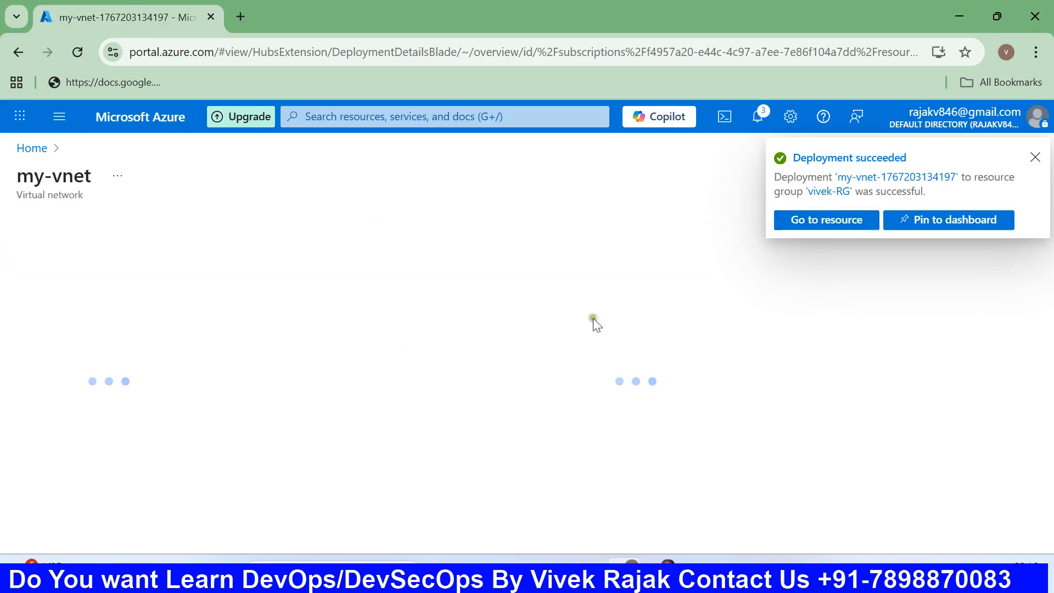
left_click(1034, 159)
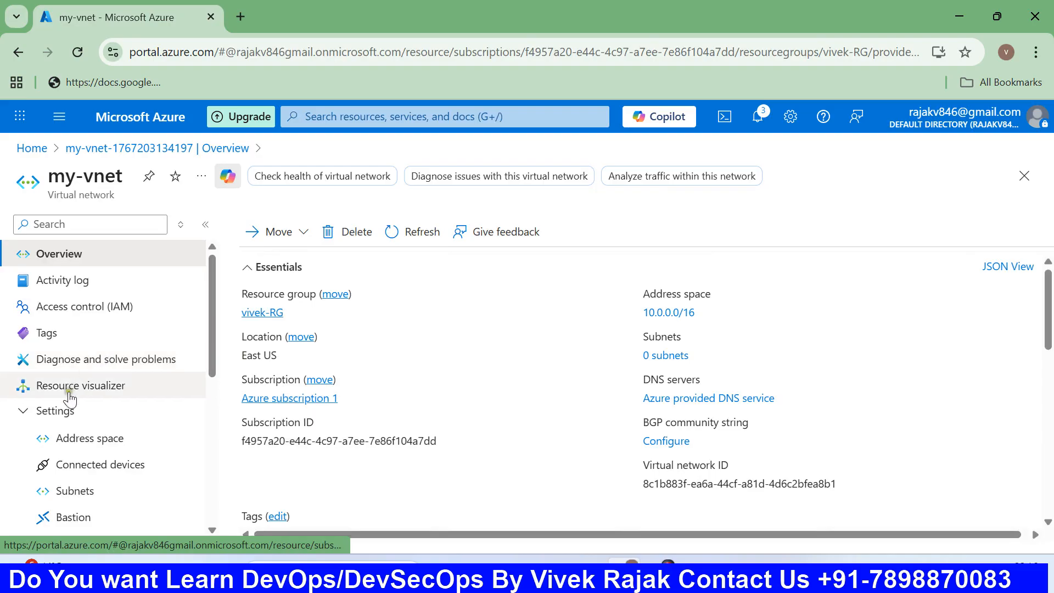
left_click(63, 417)
left_click(63, 417)
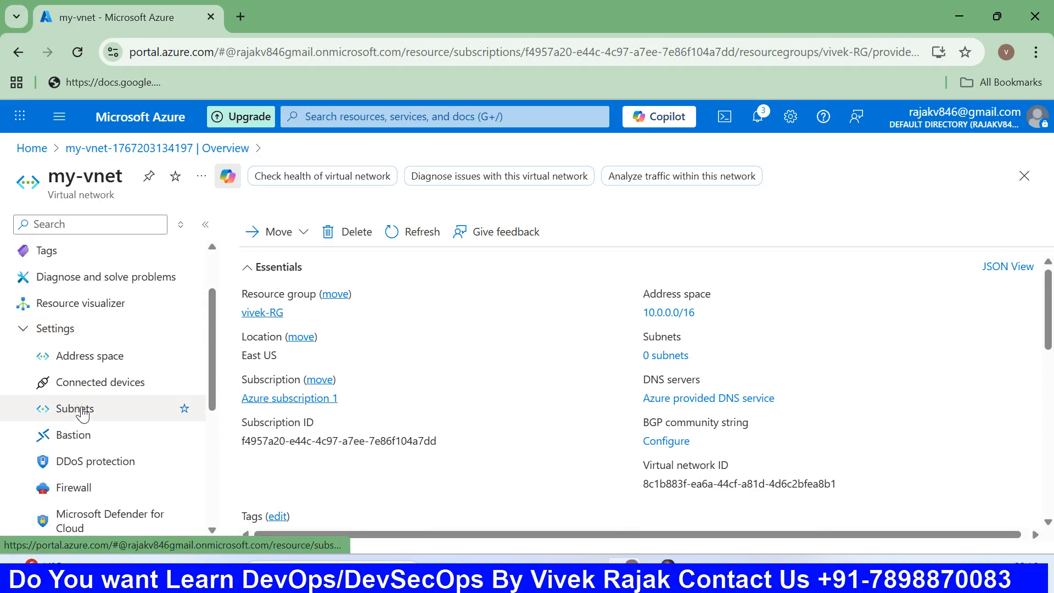
left_click(82, 412)
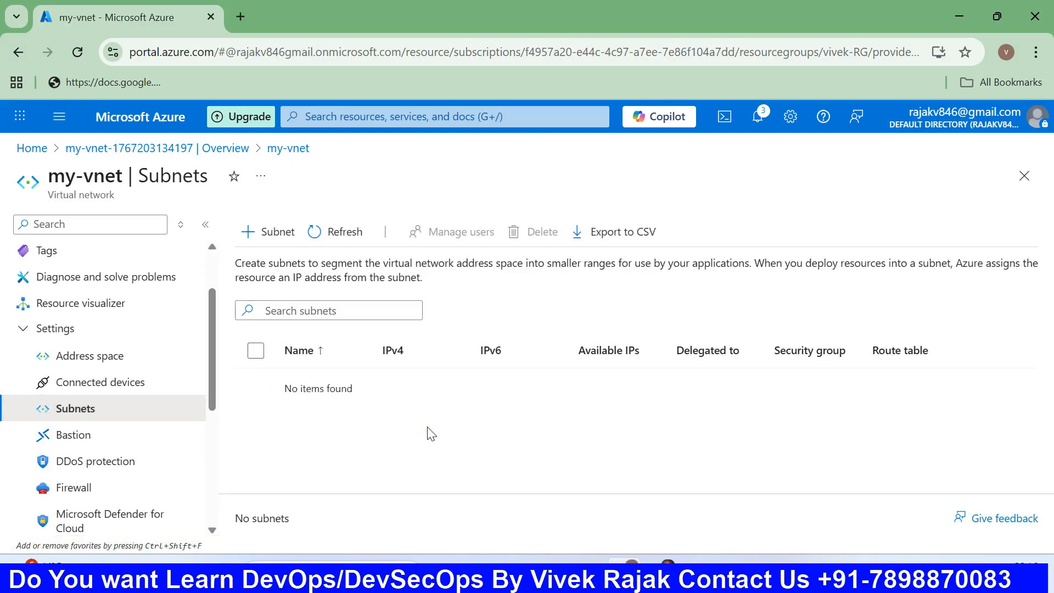
- Start adding a subnet with the Default purpose and name it my-subnet
left_click(264, 231)
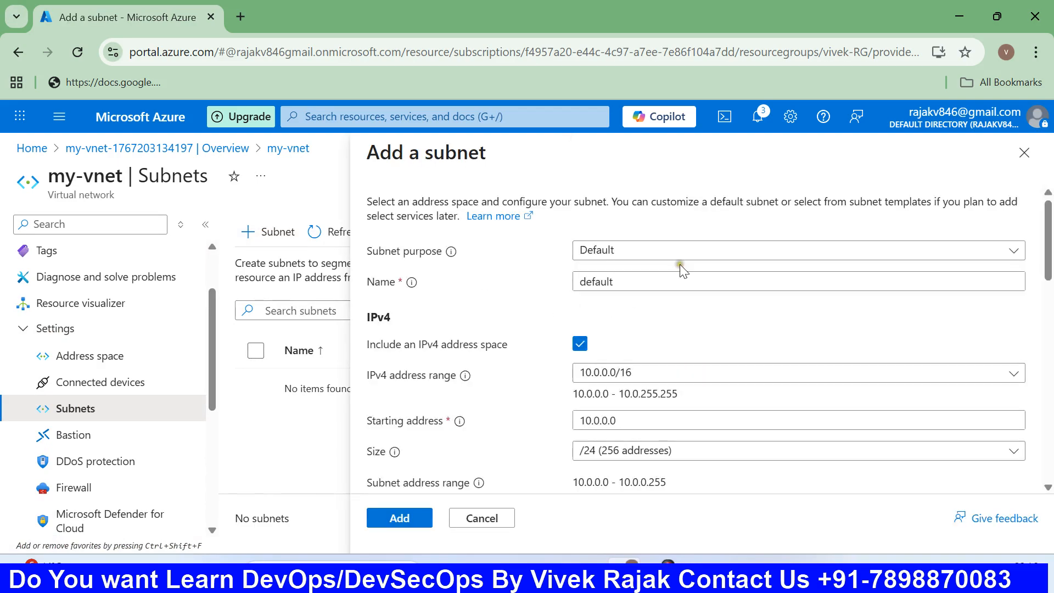
left_click(663, 252)
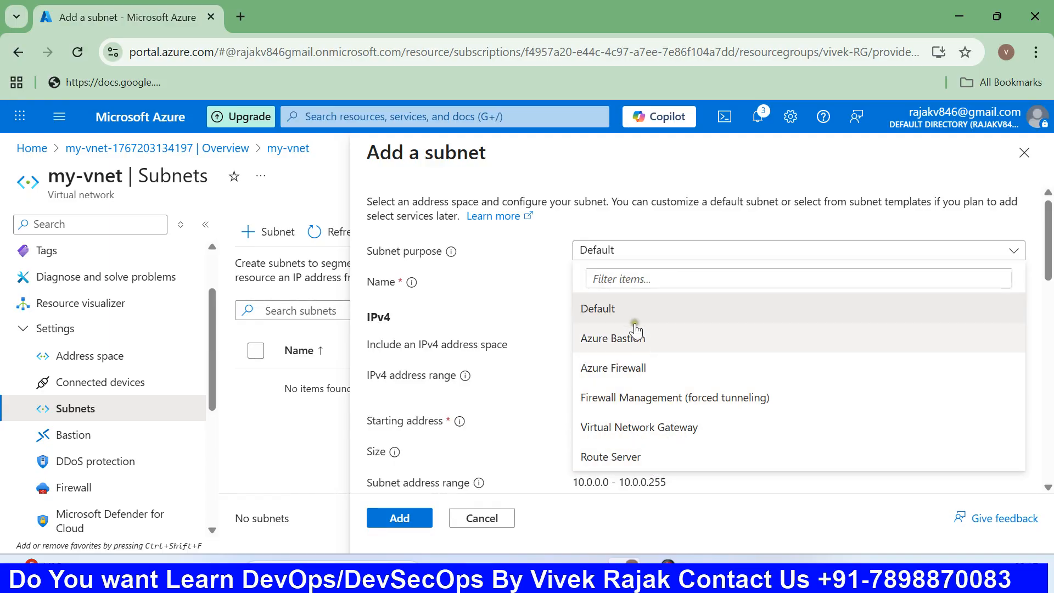
left_click(625, 308)
left_click(627, 281)
double_click(626, 282)
type("my-subnet")
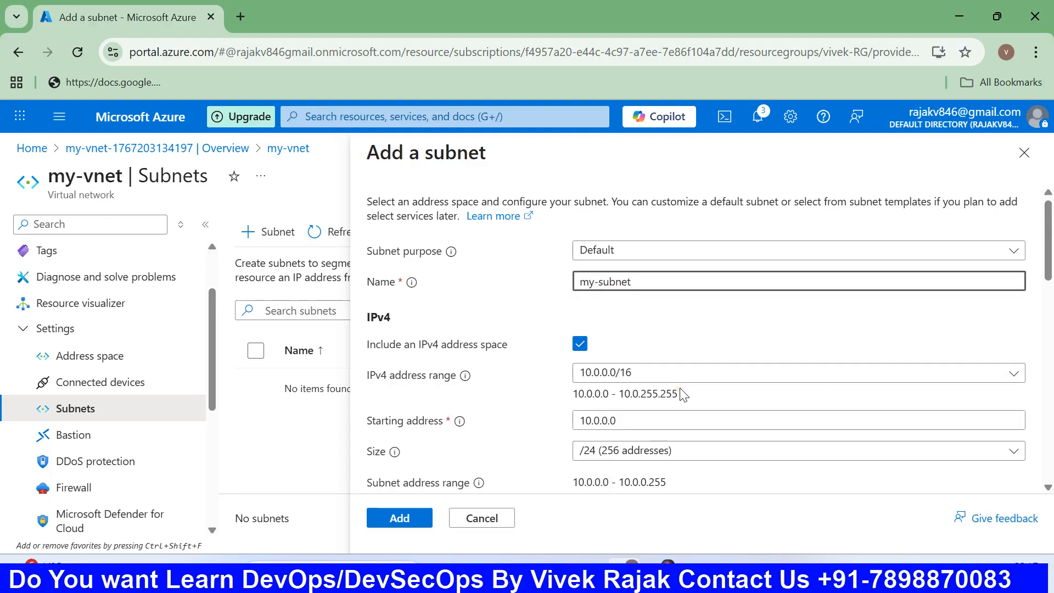
- Set the subnet's starting address to 10.0.1.0, as in the azure-vnet diagram, and its size to /24 (256 addresses)
scroll(681, 393, "down", 1)
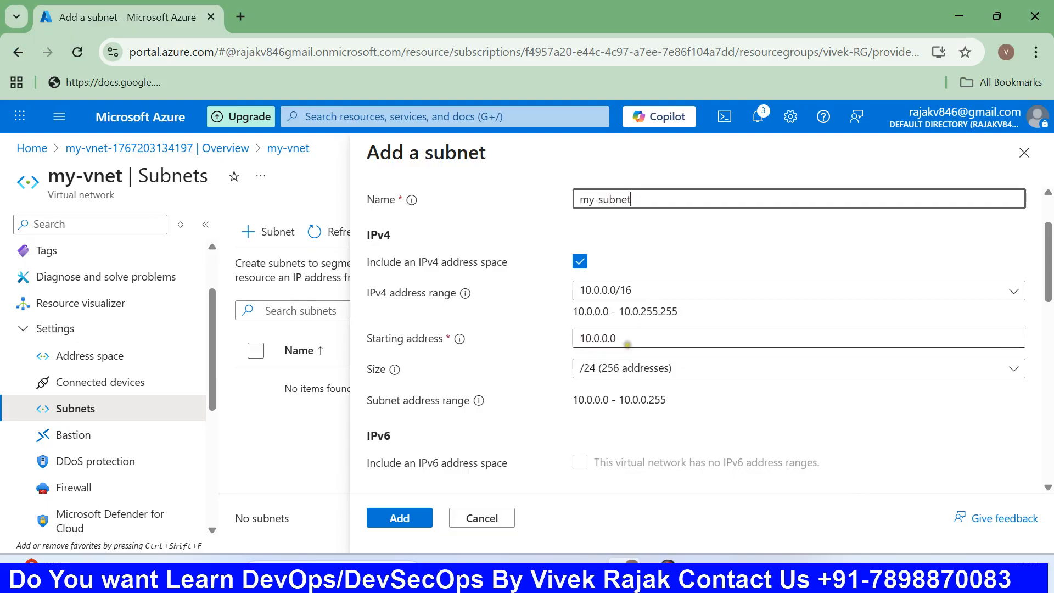
left_click(604, 338)
key("BackSpace")
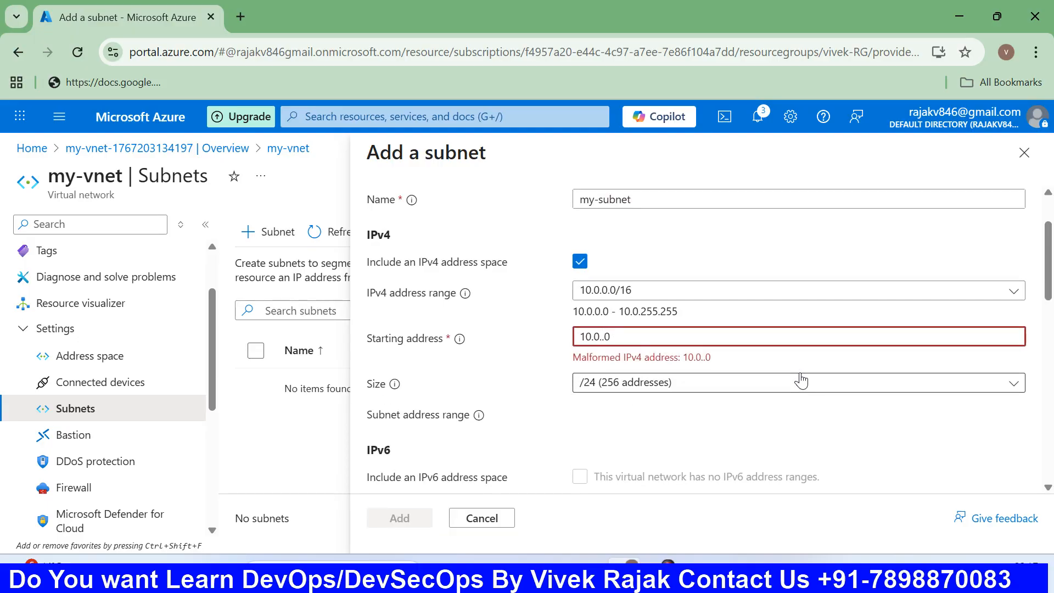
type("1")
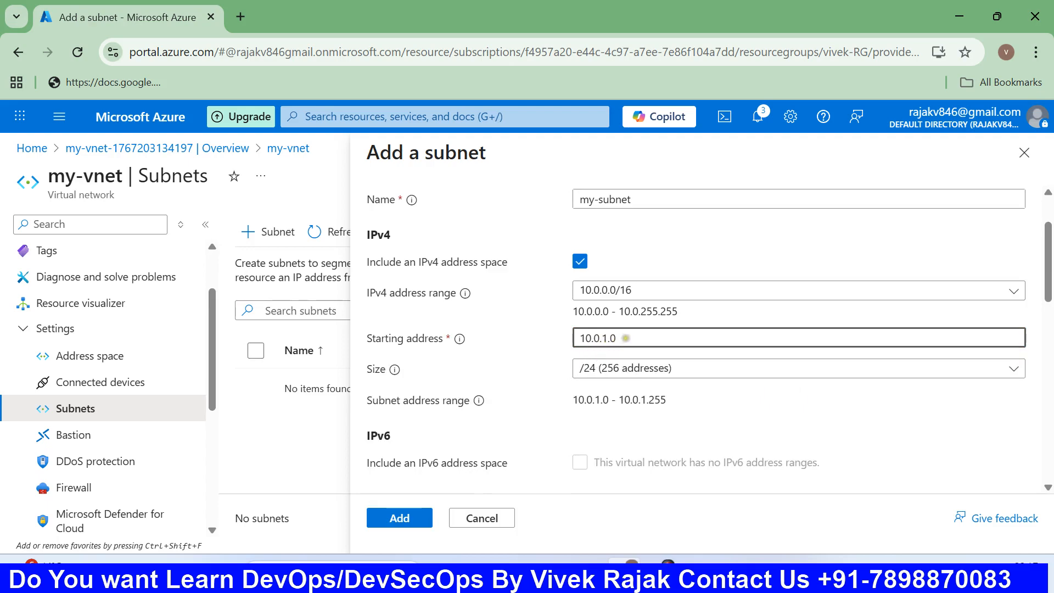
left_click(734, 566)
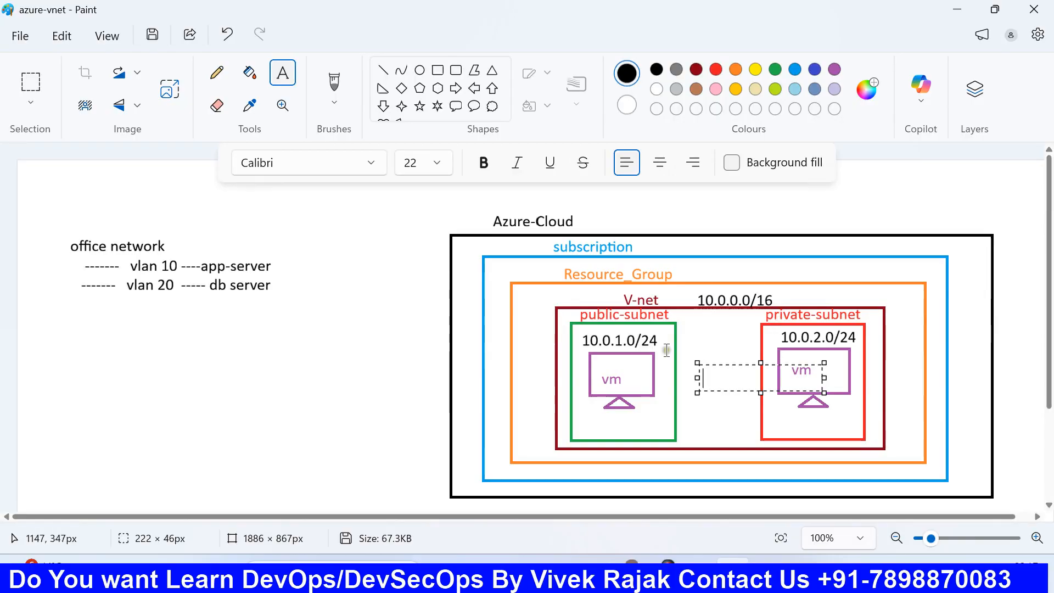
left_click(626, 565)
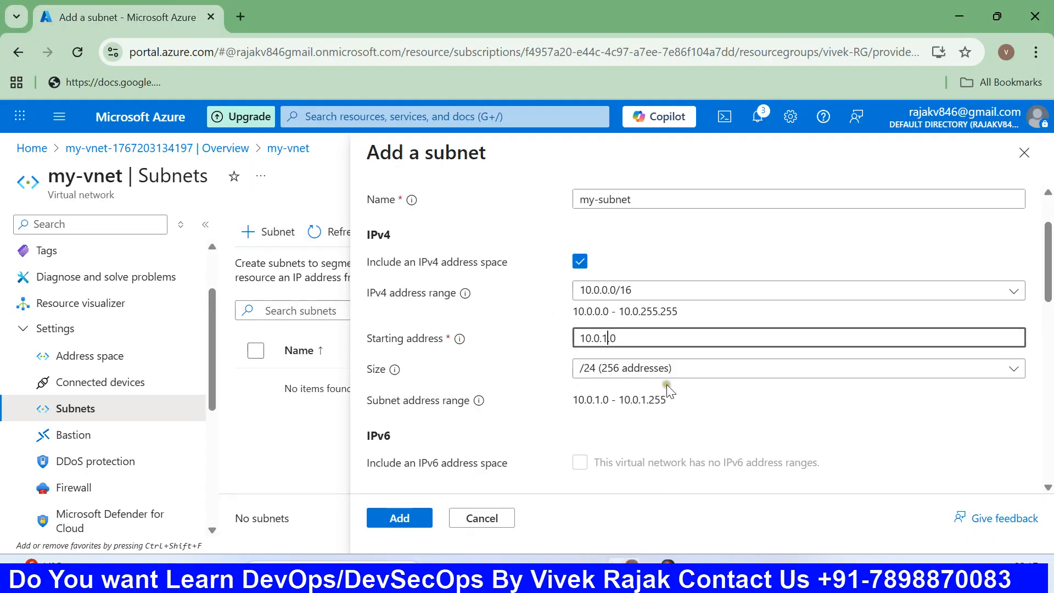
left_click(629, 378)
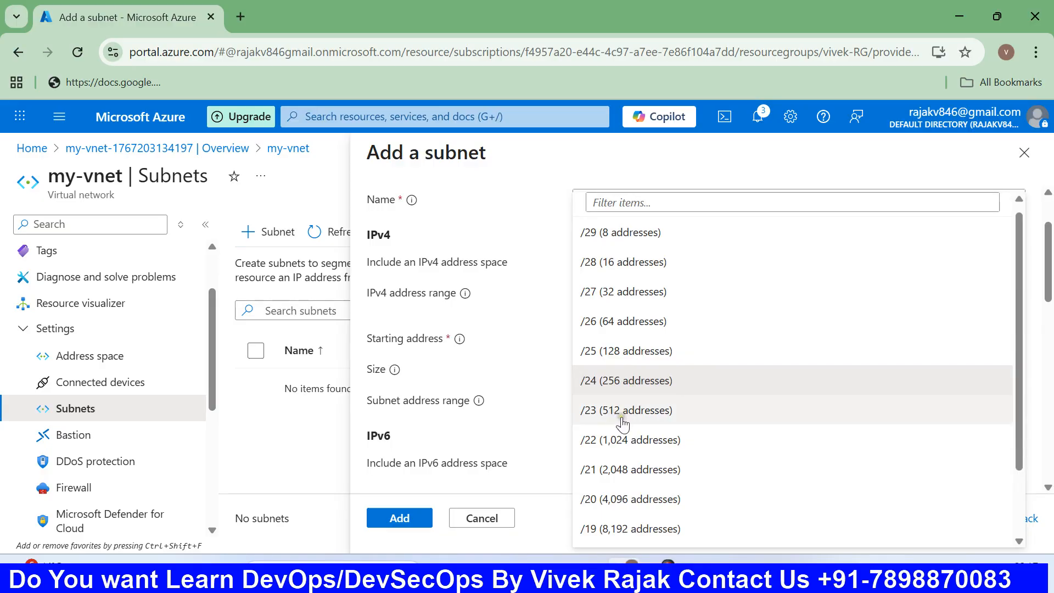
scroll(628, 431, "down", 2)
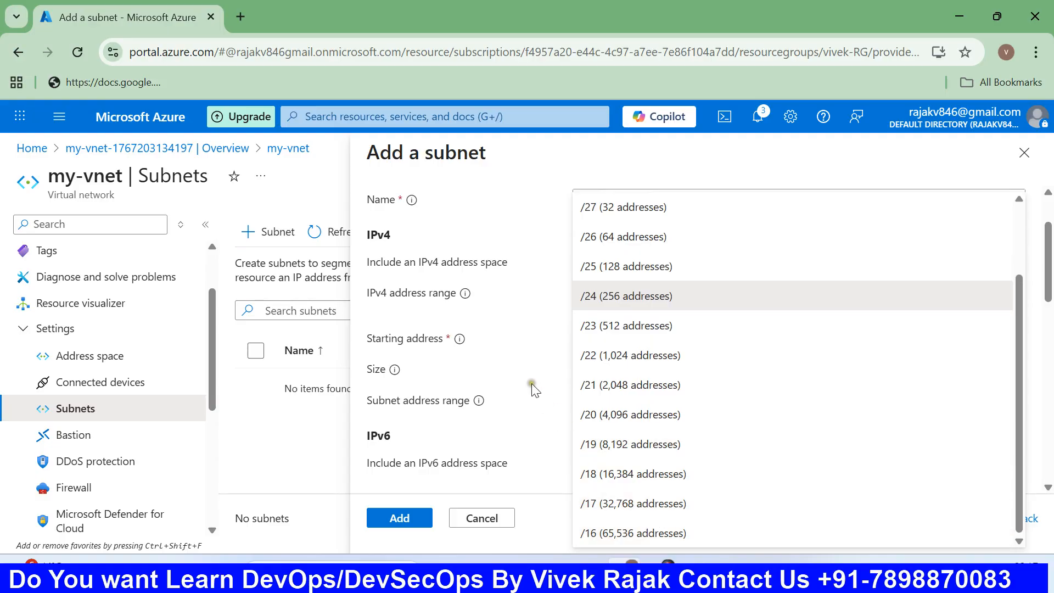
left_click(587, 297)
- Leave private subnet disabled and the security, service endpoint and delegation settings at their defaults, and add the subnet
scroll(559, 397, "down", 2)
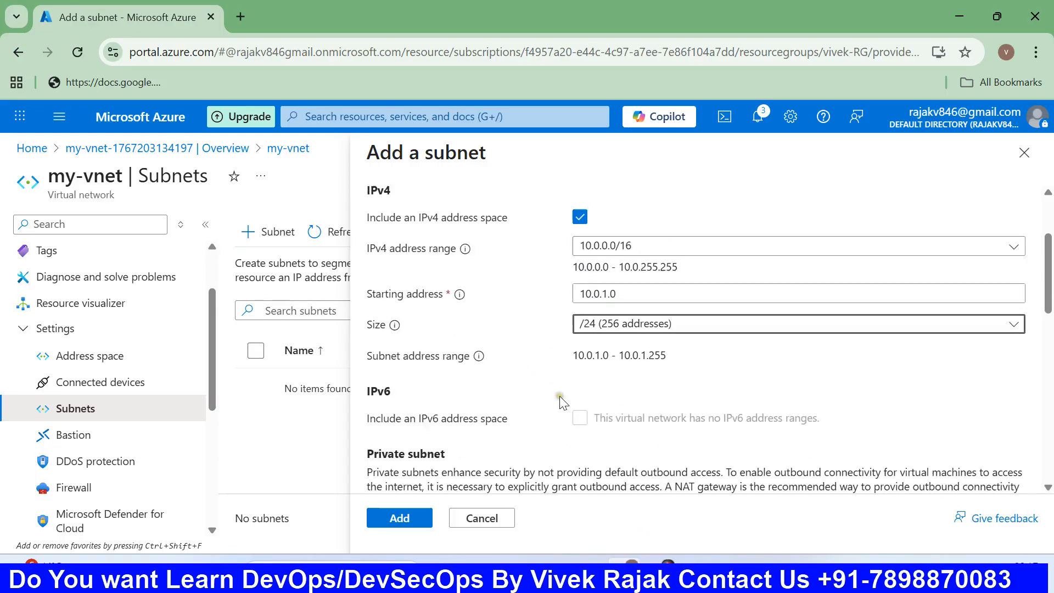
scroll(561, 402, "down", 2)
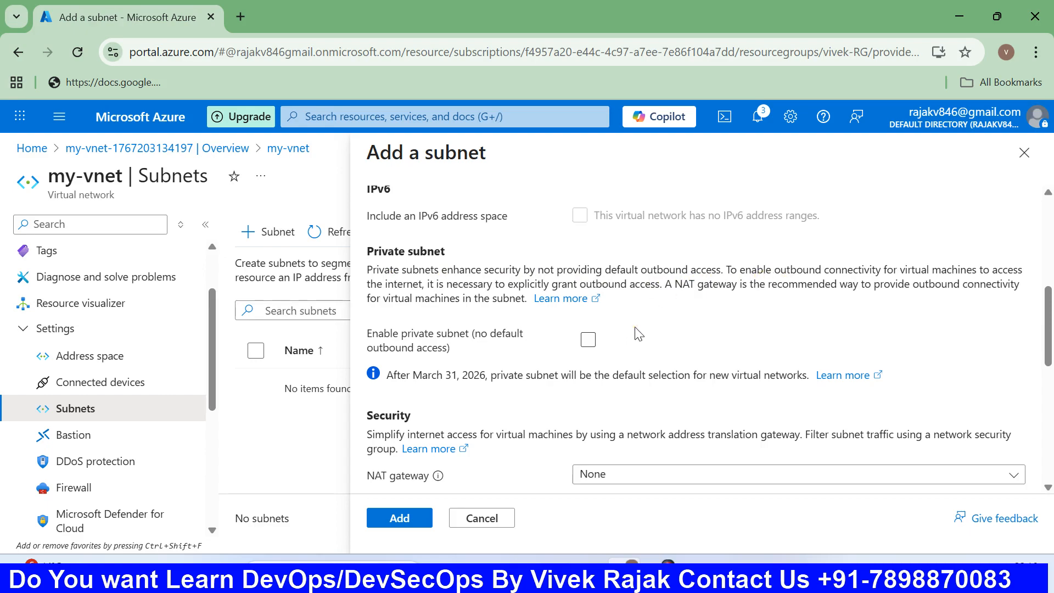
left_click(587, 341)
scroll(623, 369, "down", 1)
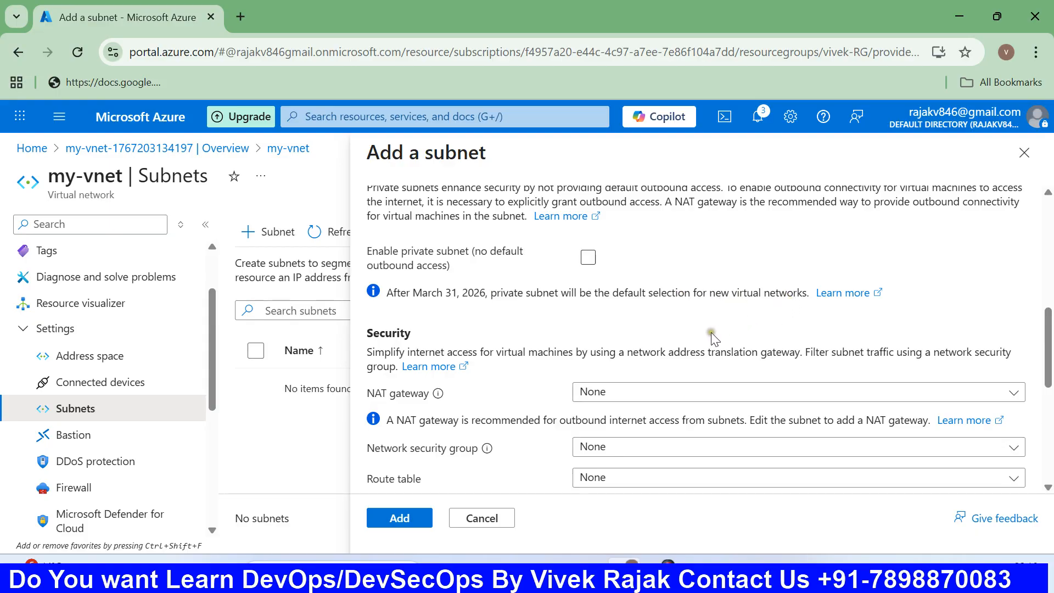
scroll(627, 349, "down", 2)
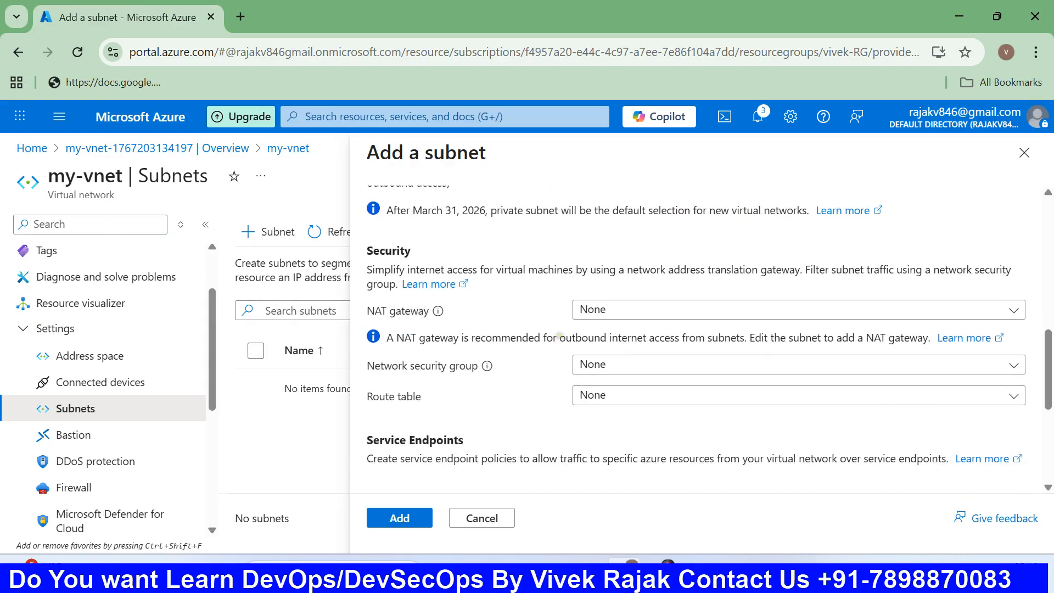
scroll(559, 335, "down", 2)
scroll(642, 354, "down", 2)
scroll(641, 353, "down", 3)
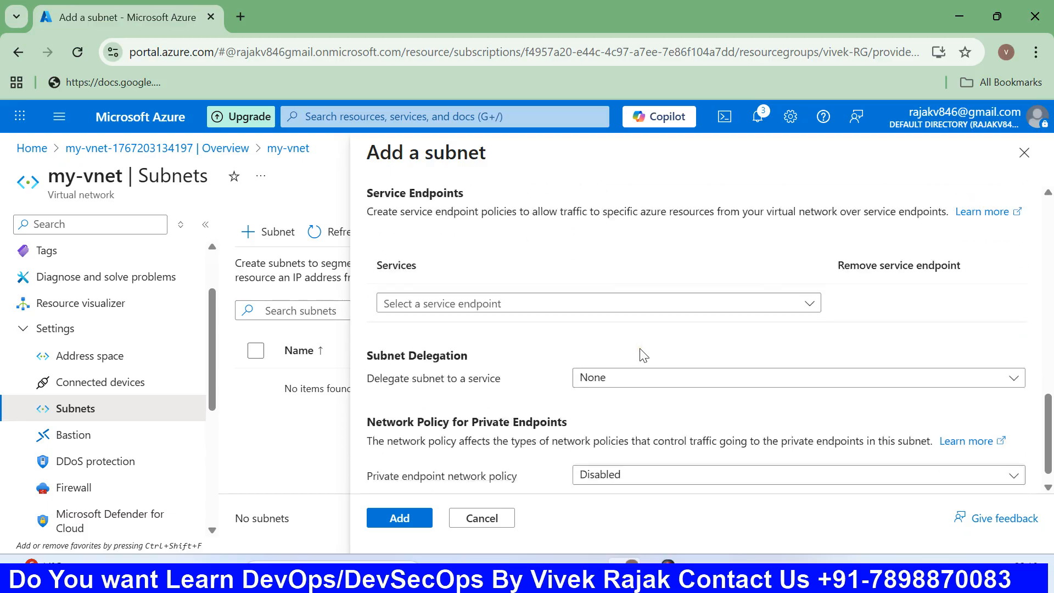
left_click(418, 517)
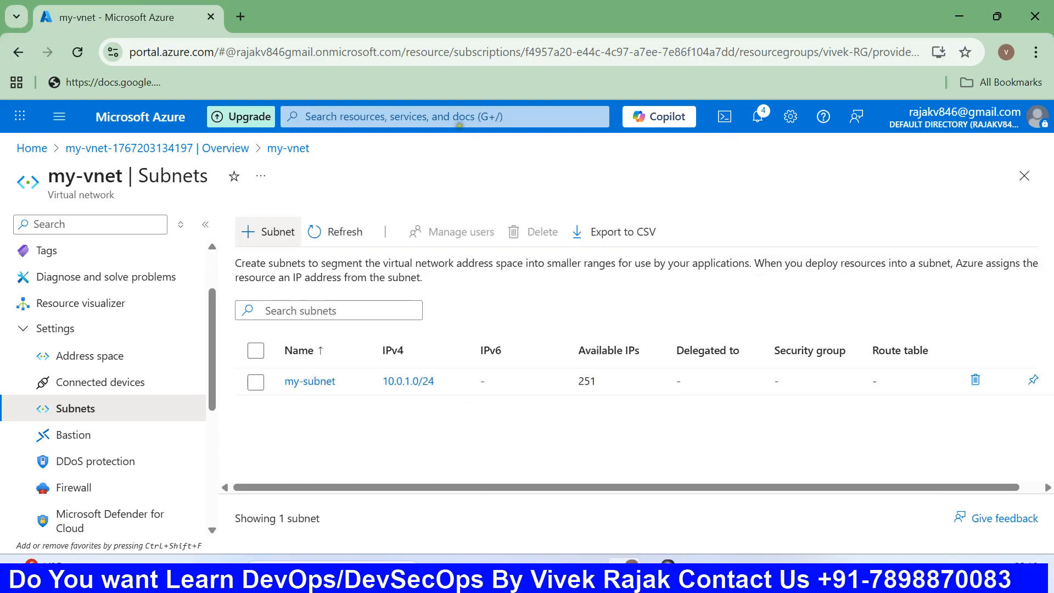
- Open the Route tables service and start creating a route table
left_click(419, 116)
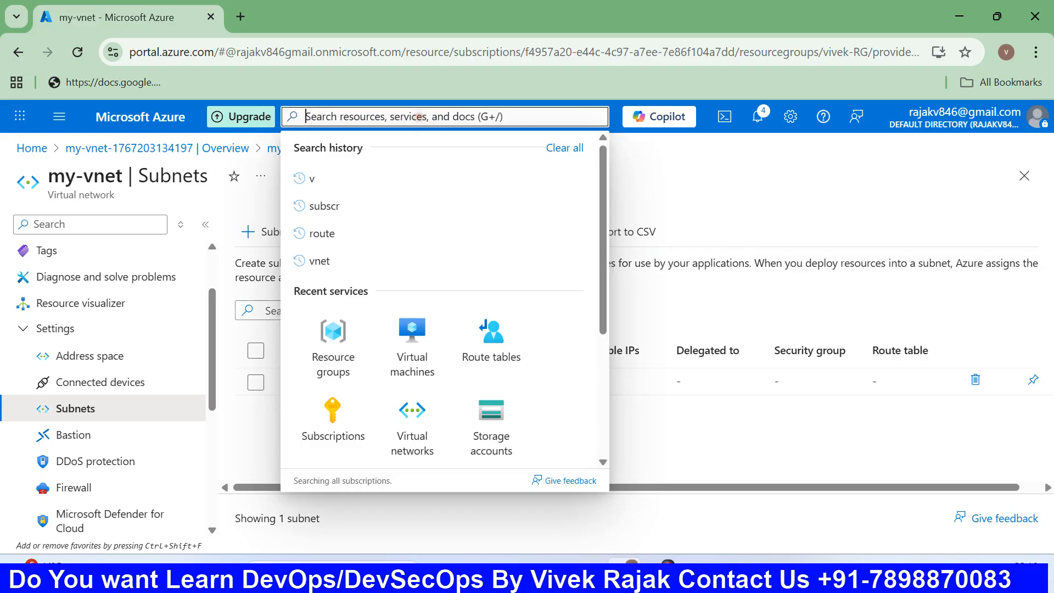
left_click(497, 361)
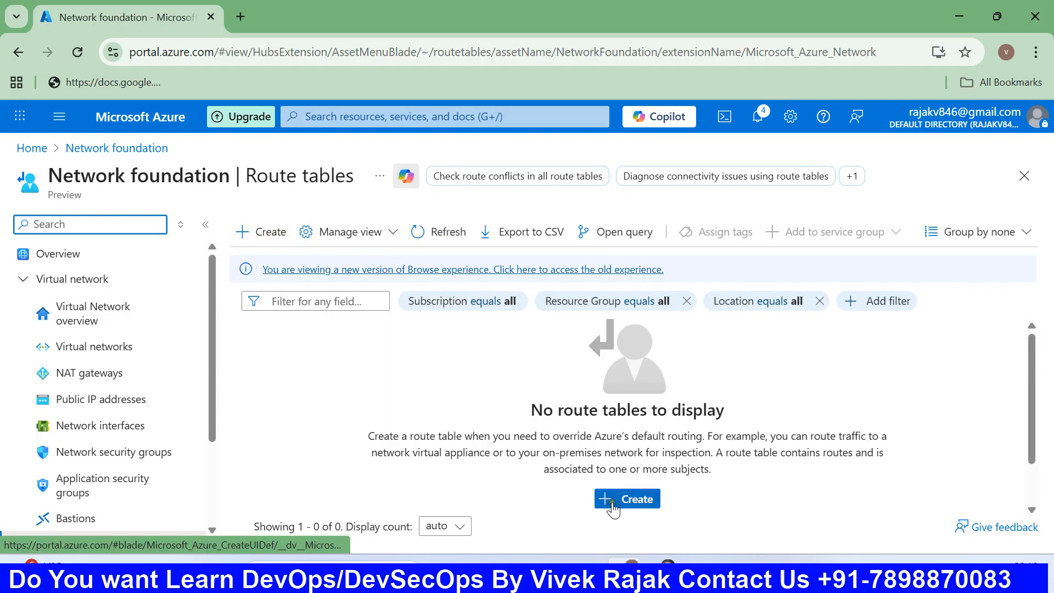
left_click(274, 231)
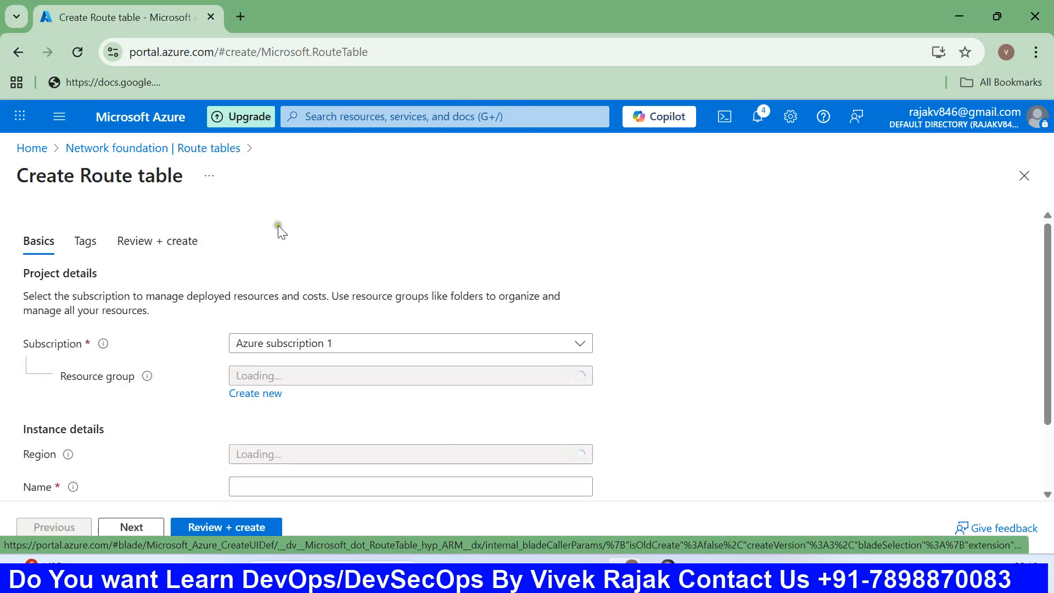
- Assign the route table to resource group vivek-RG and name it my-rt
scroll(317, 346, "down", 2)
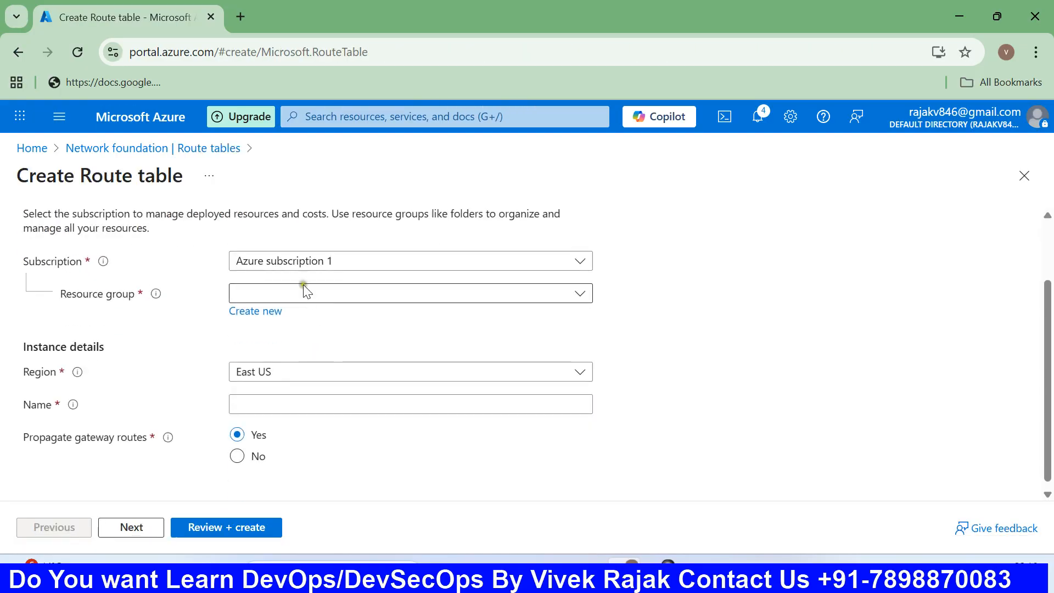
left_click(335, 297)
left_click(281, 379)
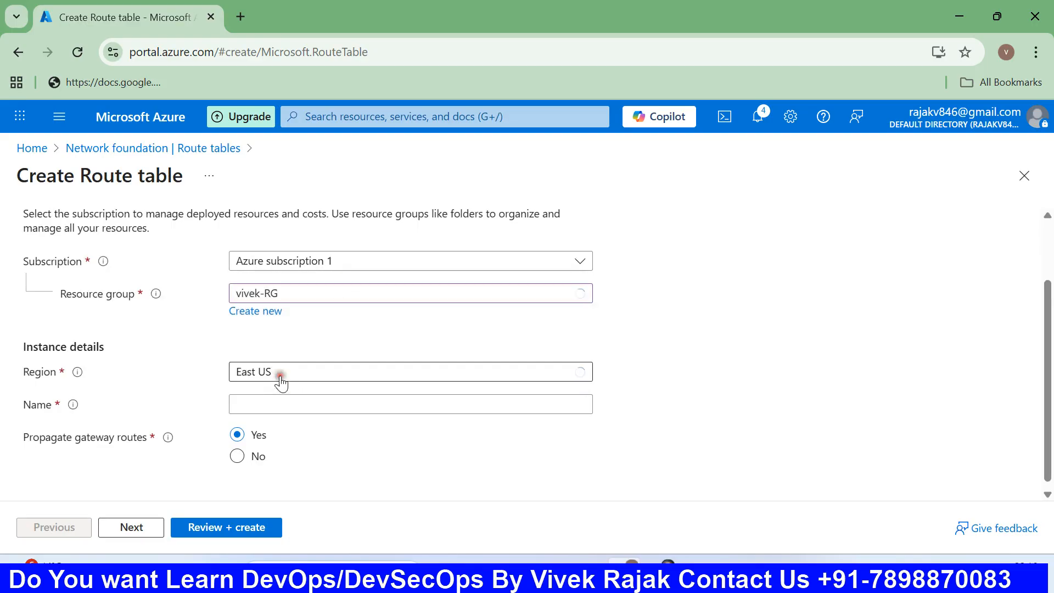
left_click(298, 398)
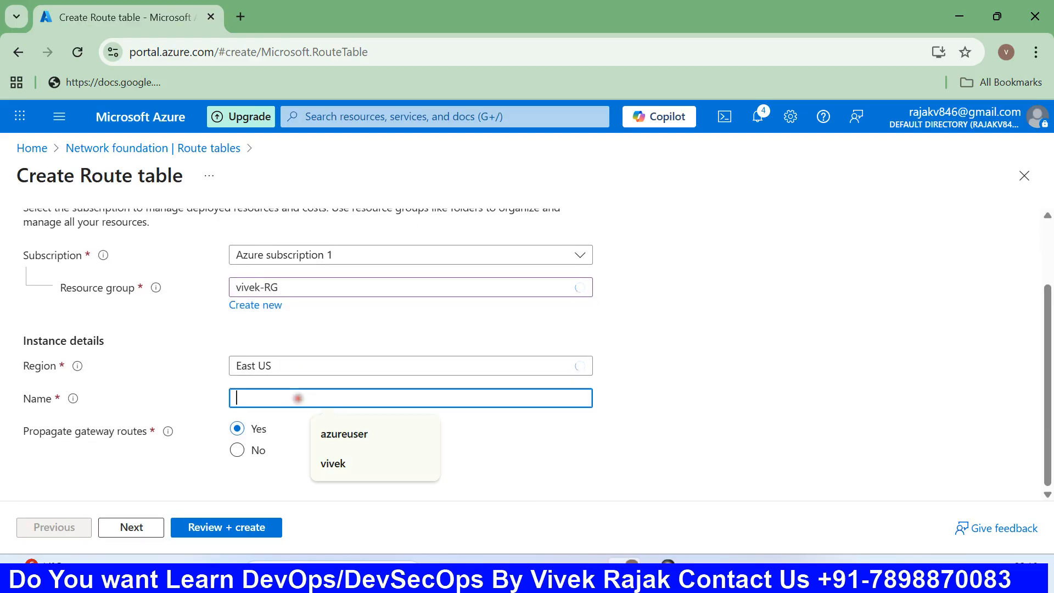
type("my-rt")
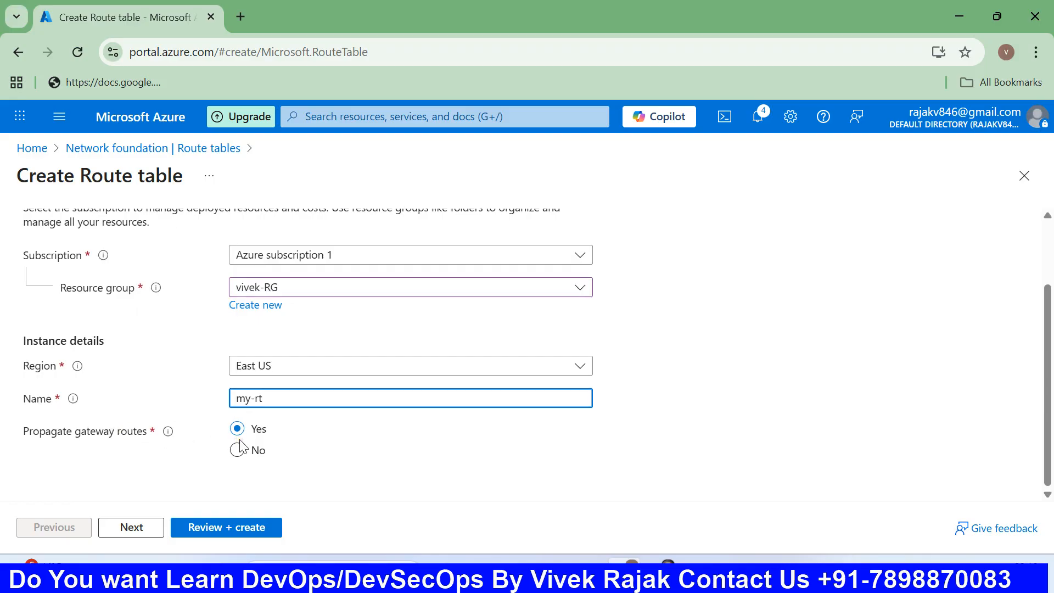
- Keep gateway route propagation set to Yes, leave the tags empty, and create the route table
left_click(156, 527)
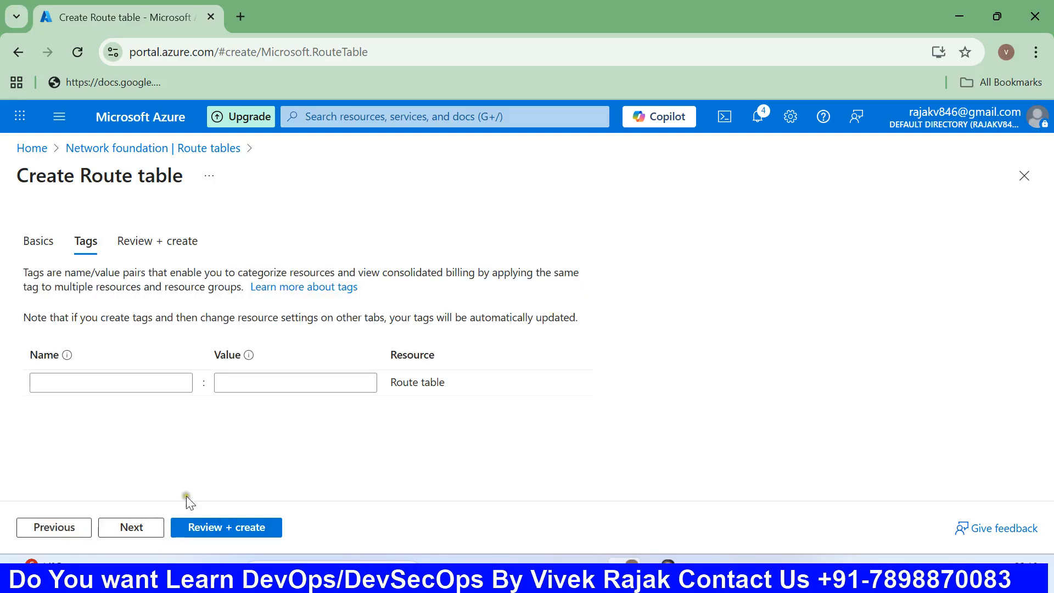
left_click(140, 527)
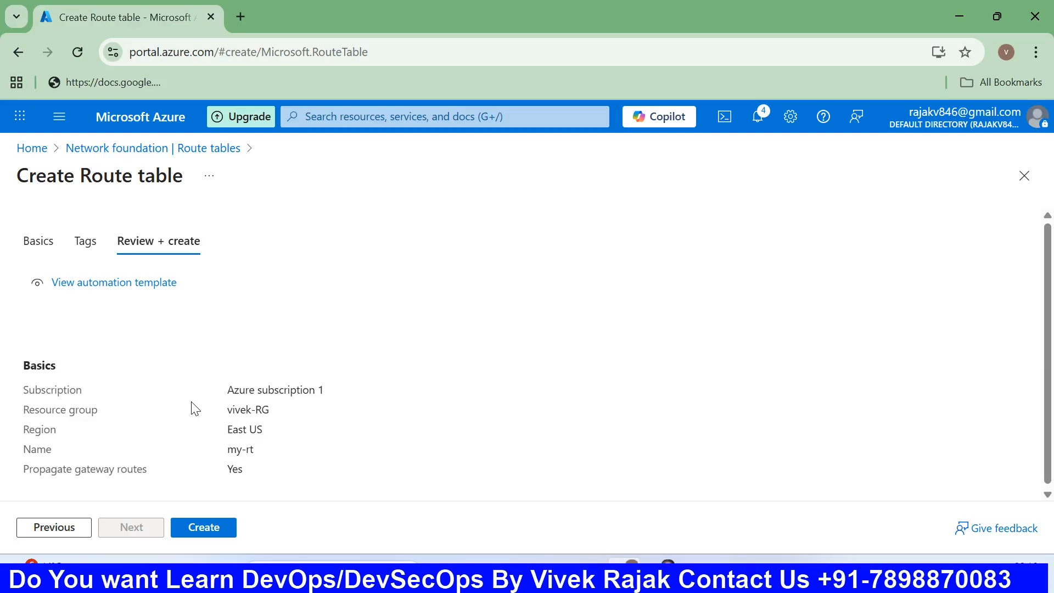
left_click(214, 527)
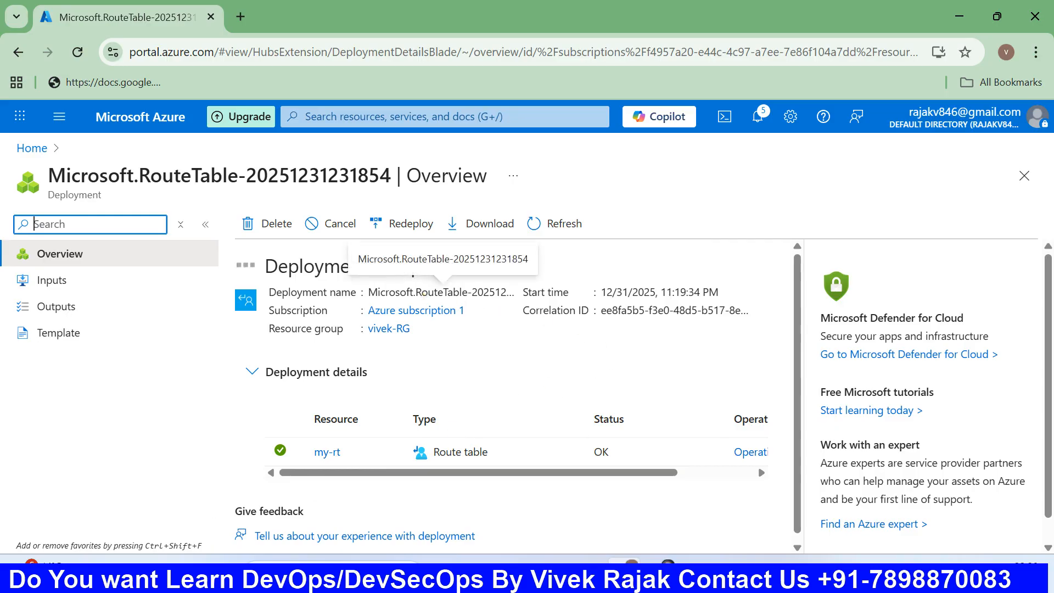
- Open the my-rt route table from the resources of resource group vivek-RG
left_click(346, 451)
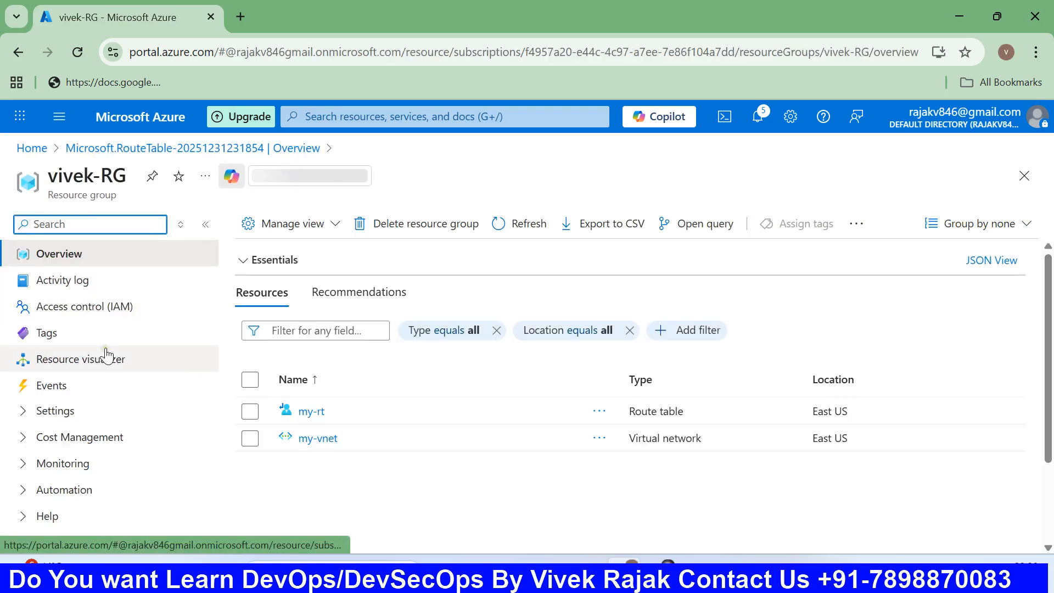
left_click(55, 412)
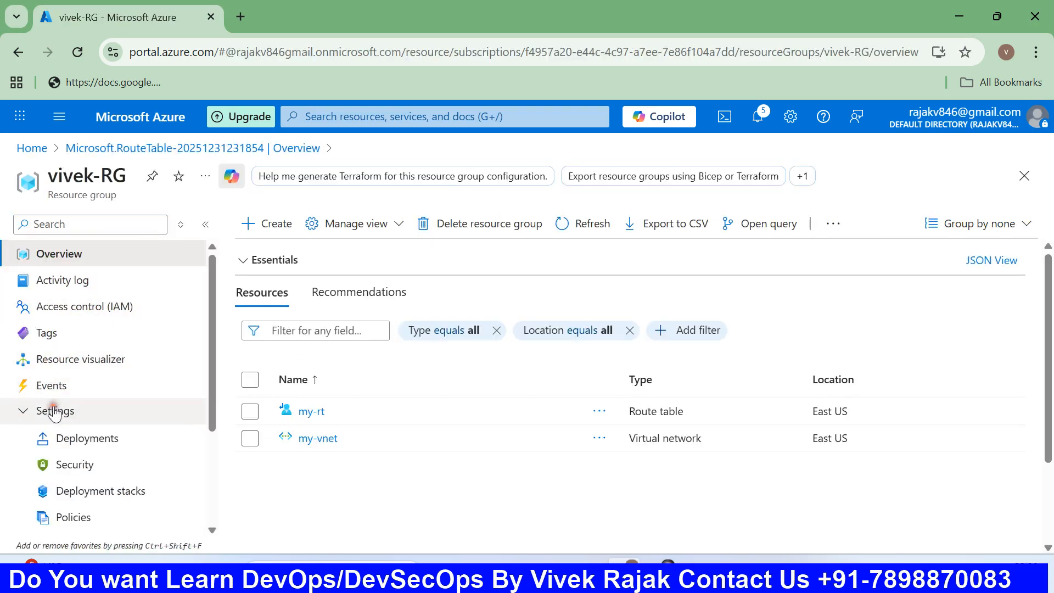
scroll(55, 412, "down", 3)
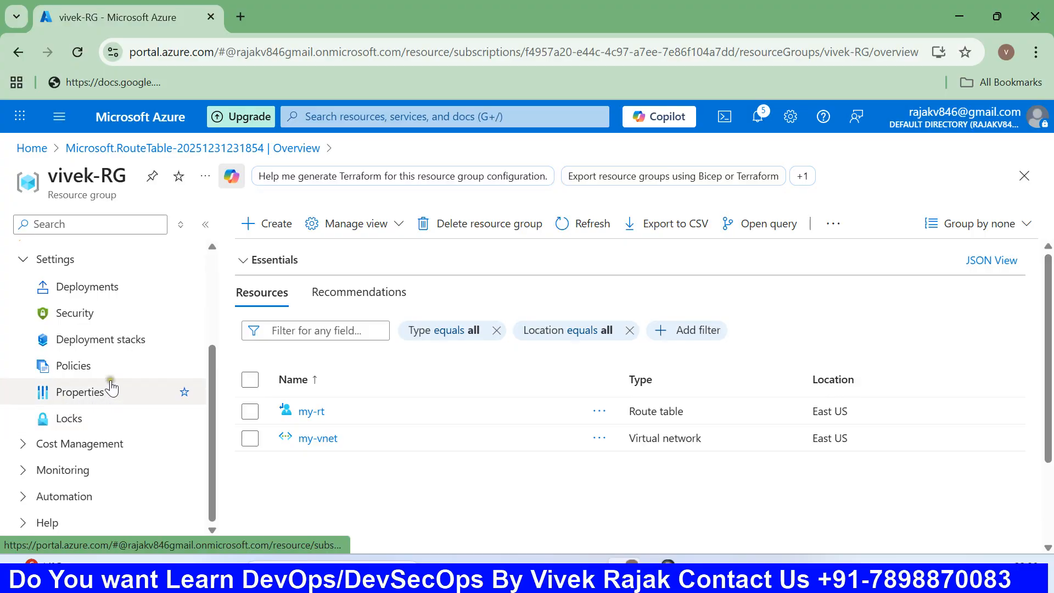
scroll(108, 369, "up", 3)
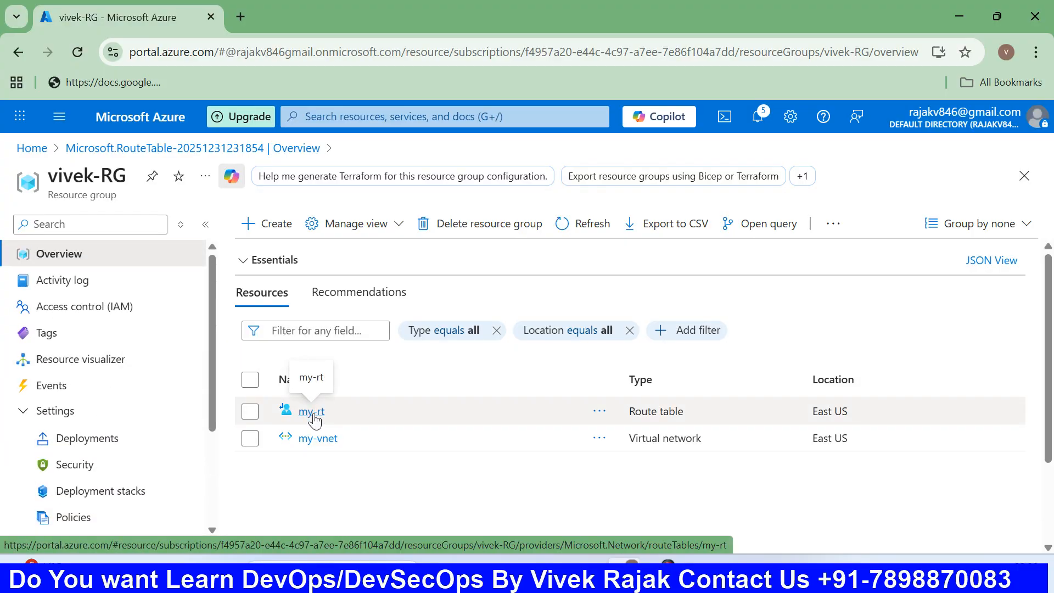
left_click(313, 414)
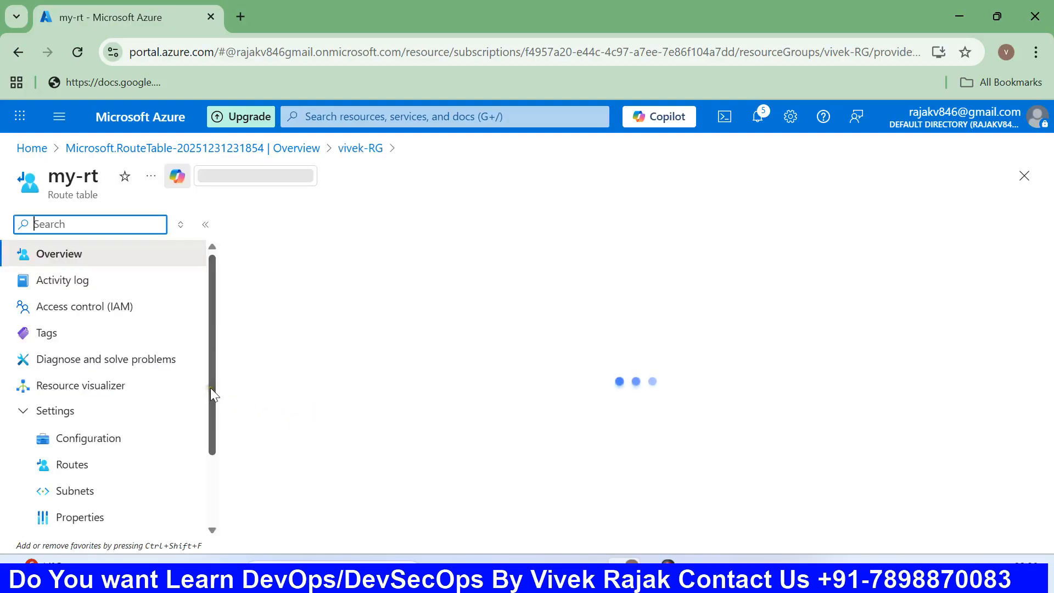
- Associate the route table with the subnet my-subnet of virtual network my-vnet
left_click(73, 411)
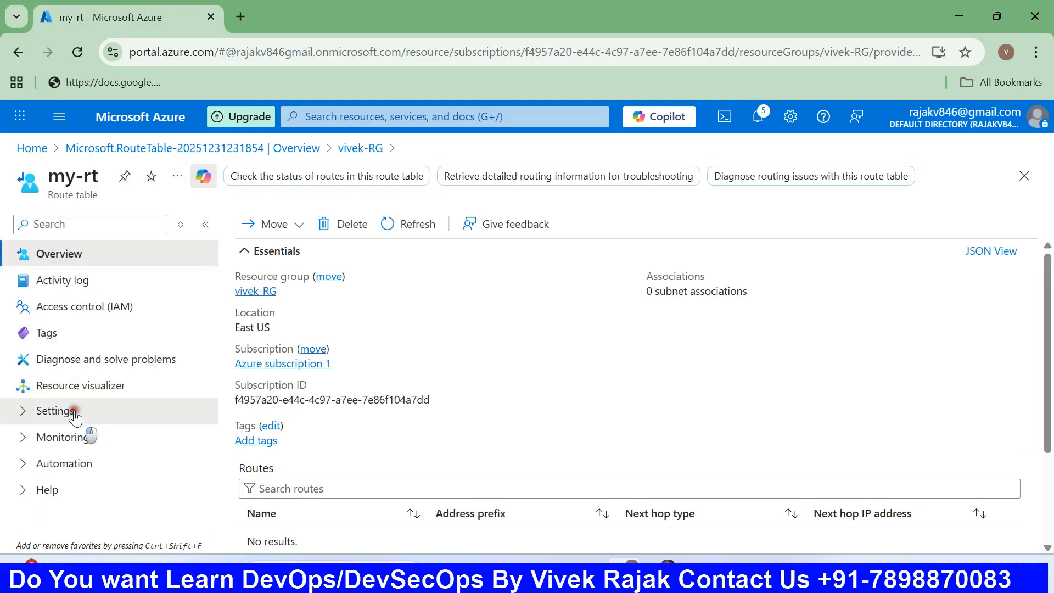
left_click(73, 412)
scroll(74, 413, "down", 1)
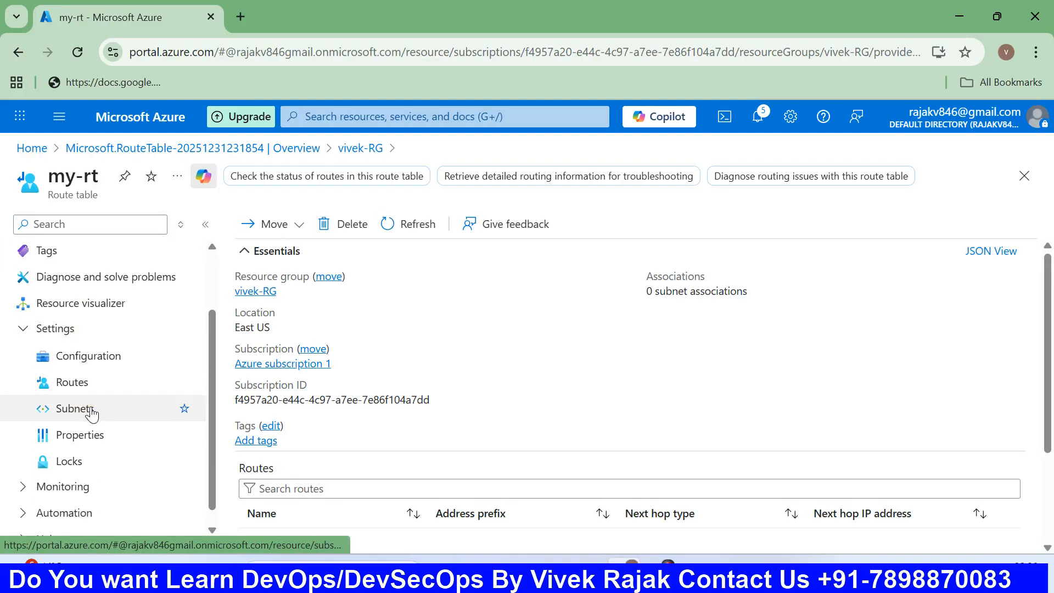
left_click(91, 413)
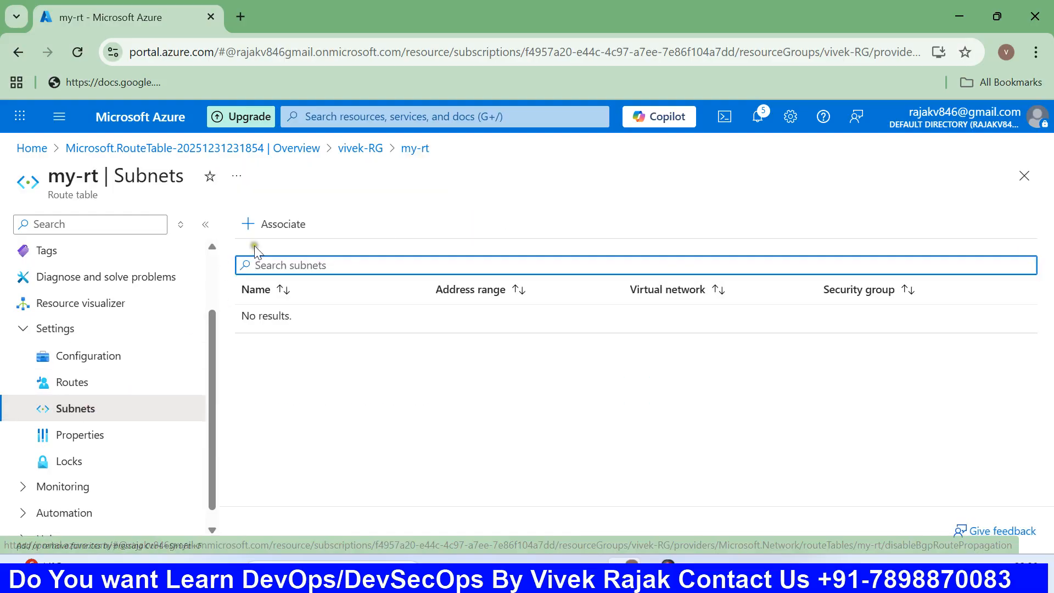
left_click(259, 226)
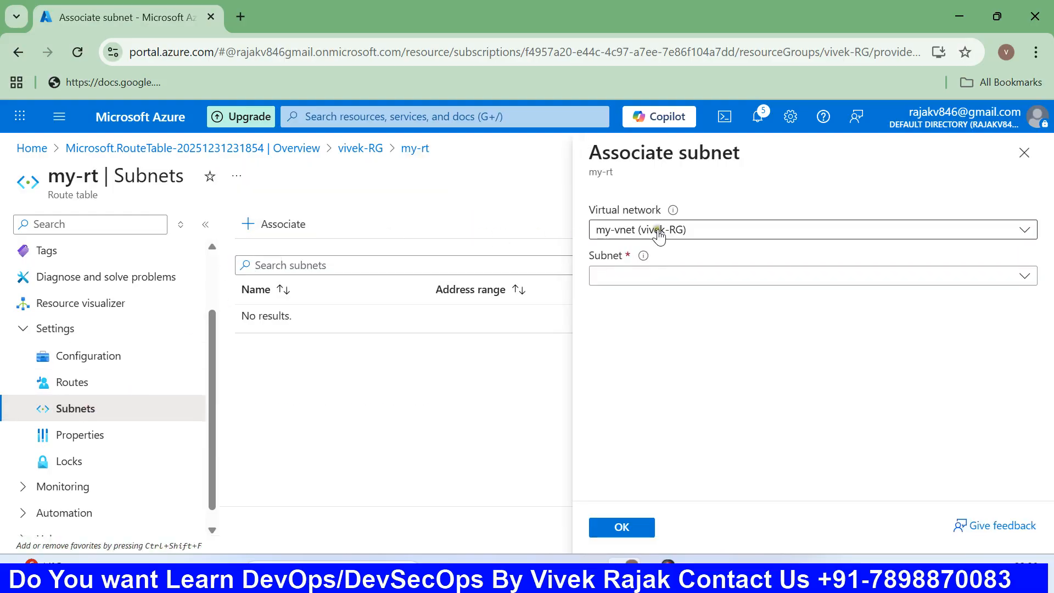
left_click(694, 233)
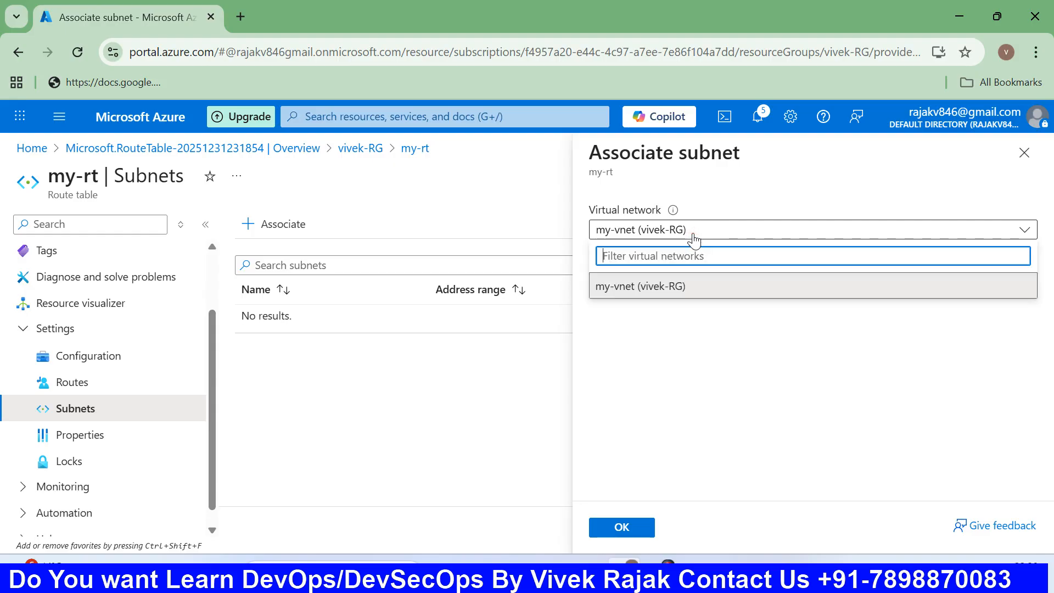
left_click(620, 358)
left_click(665, 285)
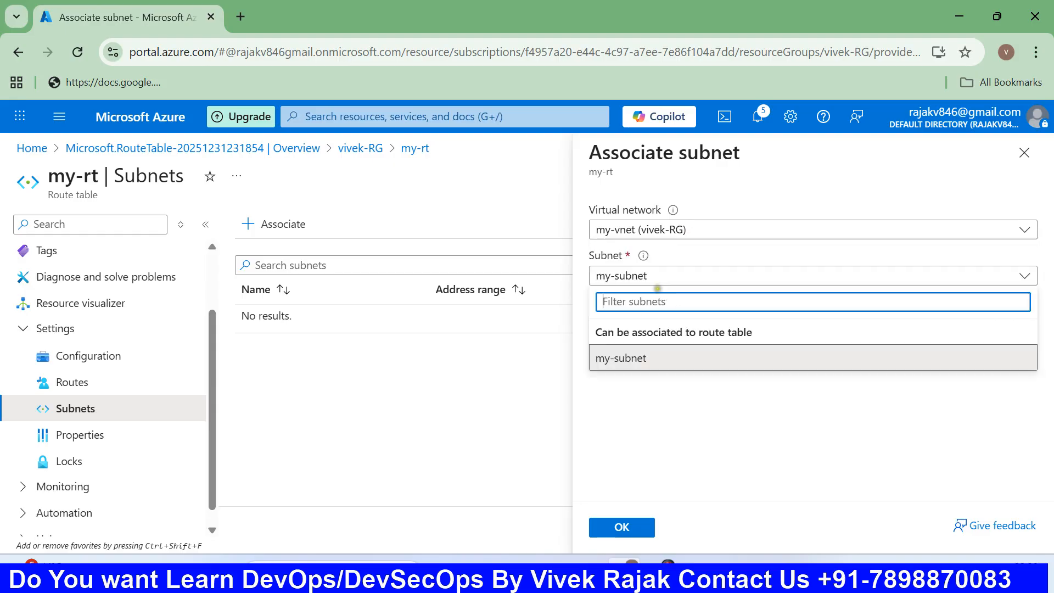
left_click(651, 360)
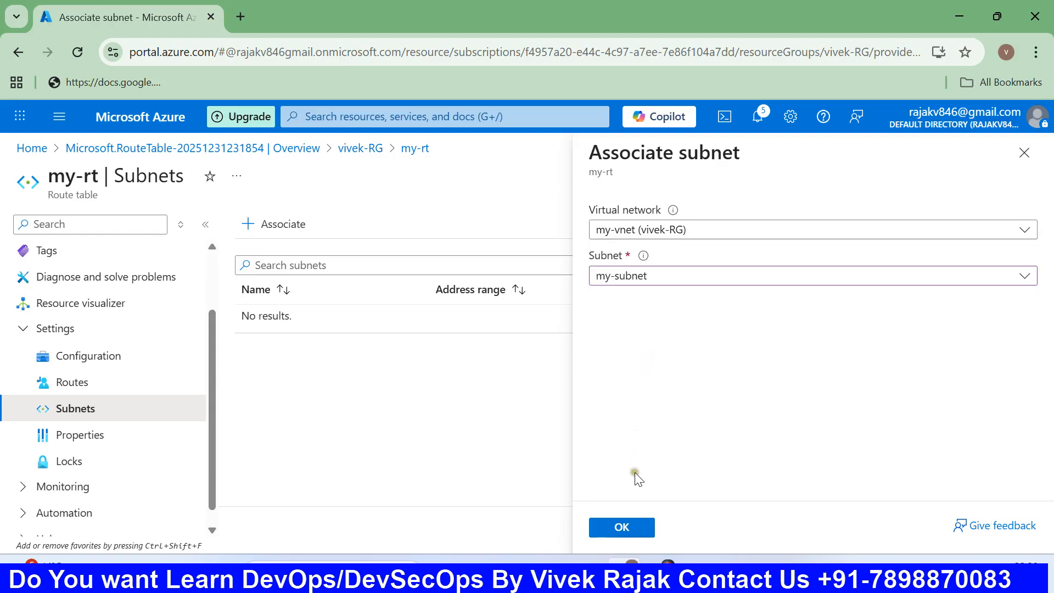
left_click(637, 535)
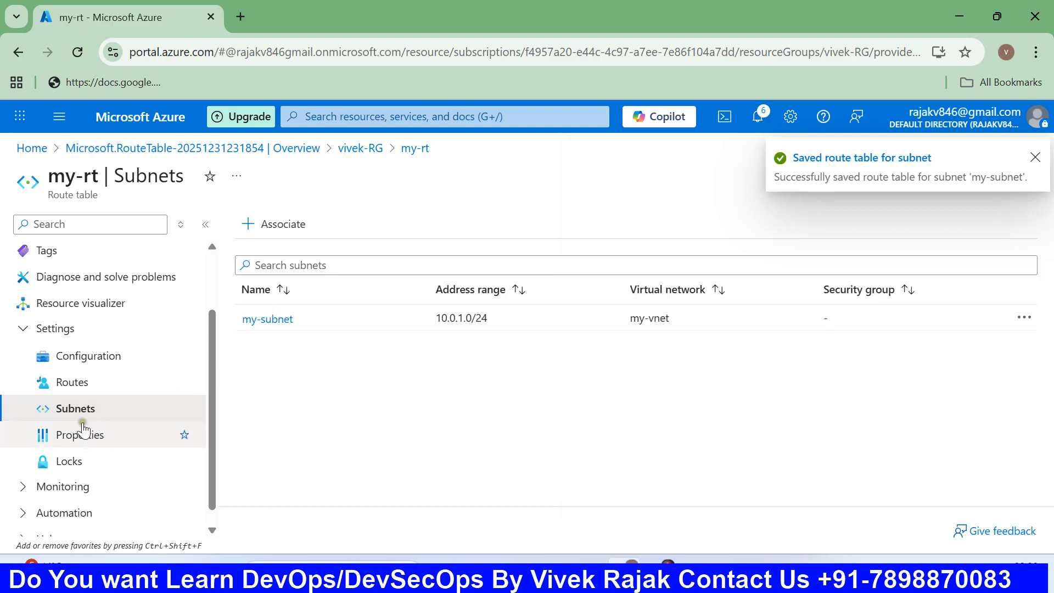
- Start a new route named internet in my-rt with destination type IP Addresses and CIDR range 0.0.0.0/0
left_click(86, 385)
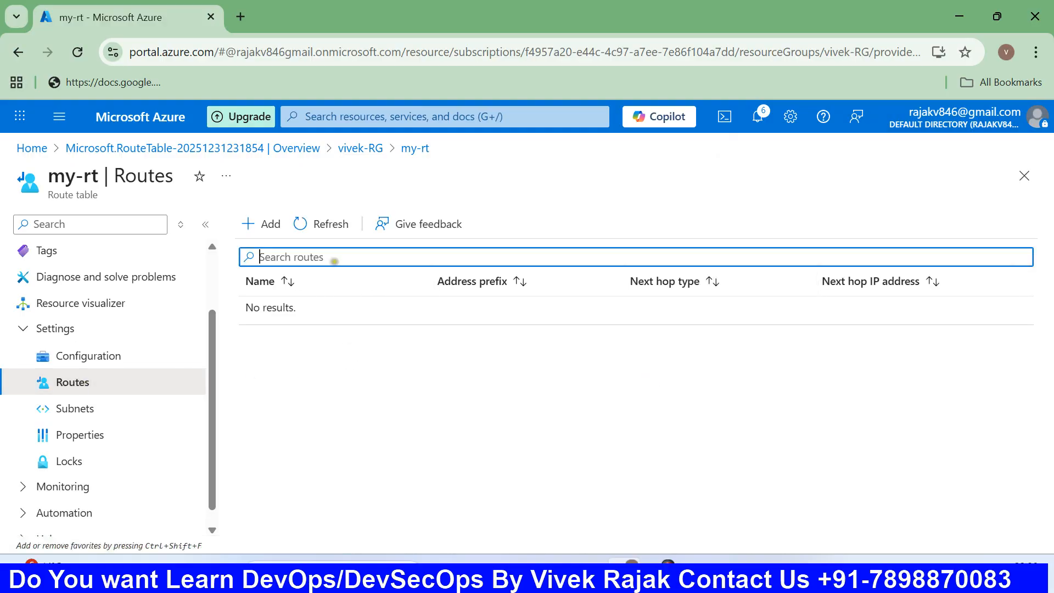
left_click(253, 222)
left_click(708, 282)
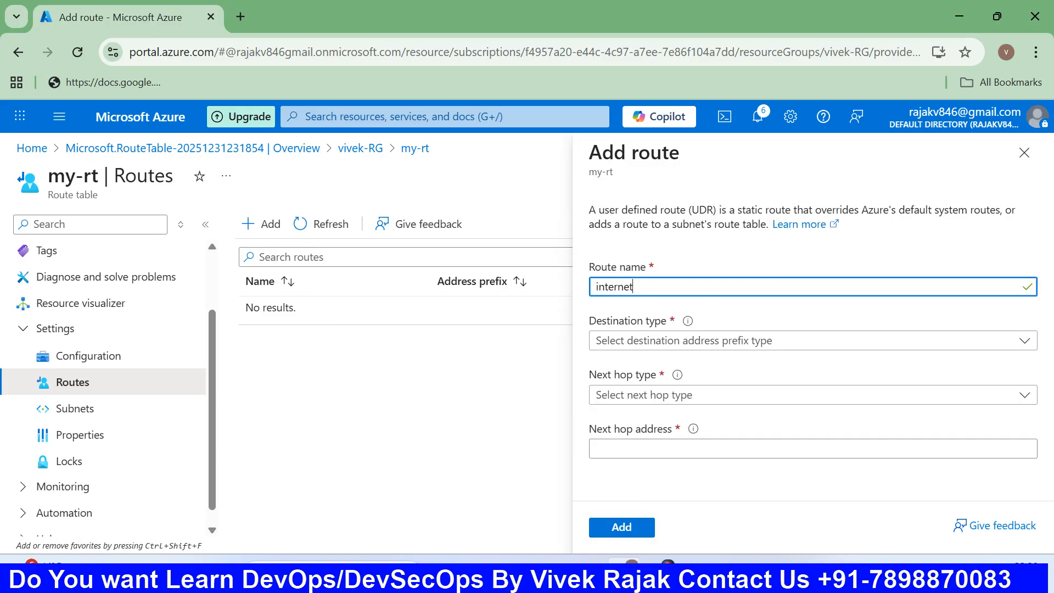
left_click(700, 342)
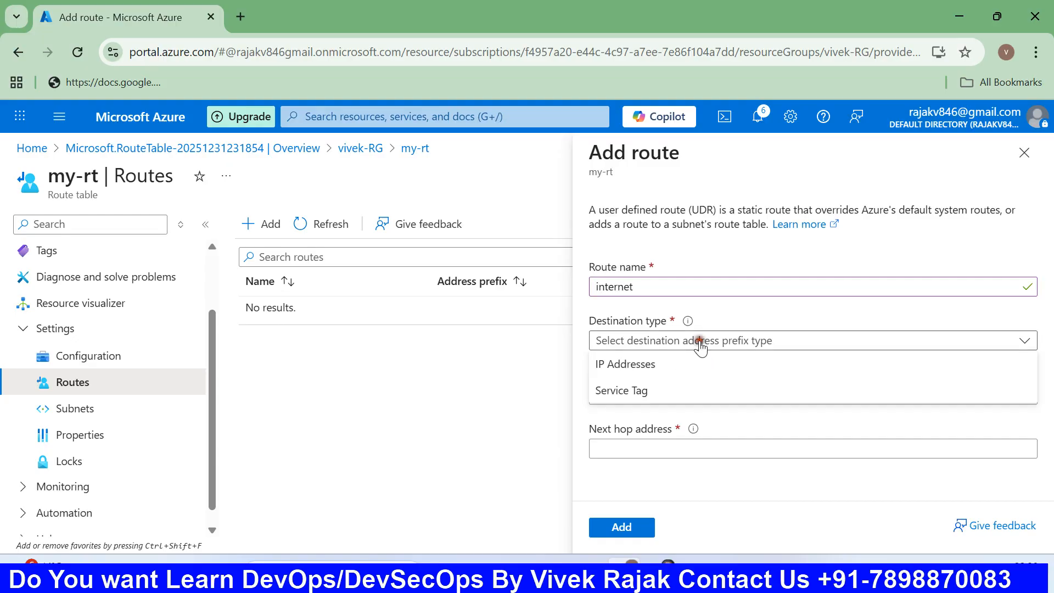
left_click(646, 364)
scroll(759, 336, "down", 2)
left_click(762, 317)
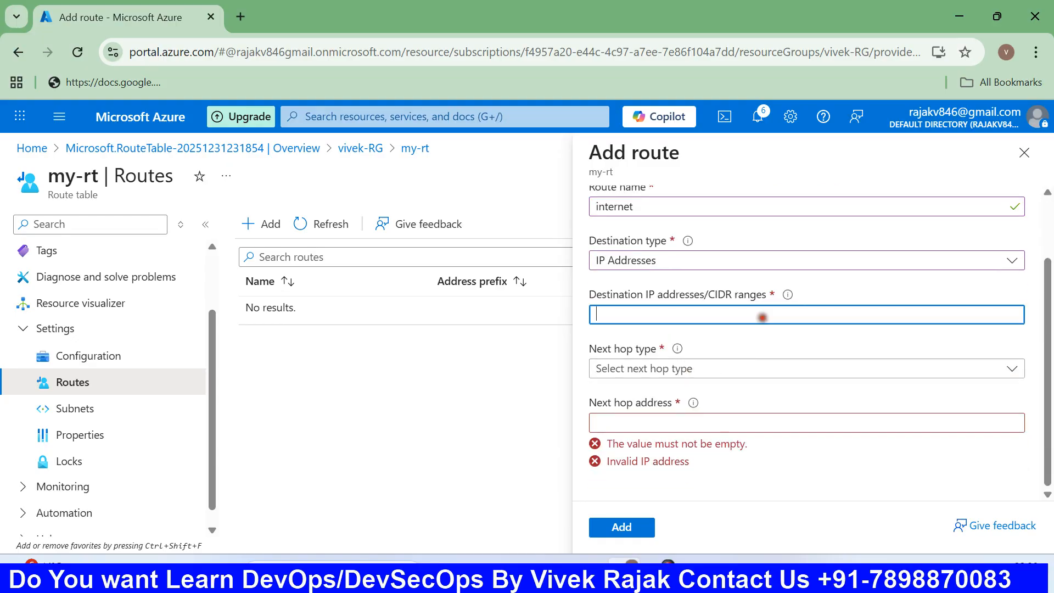
type("0.0.0.0/0")
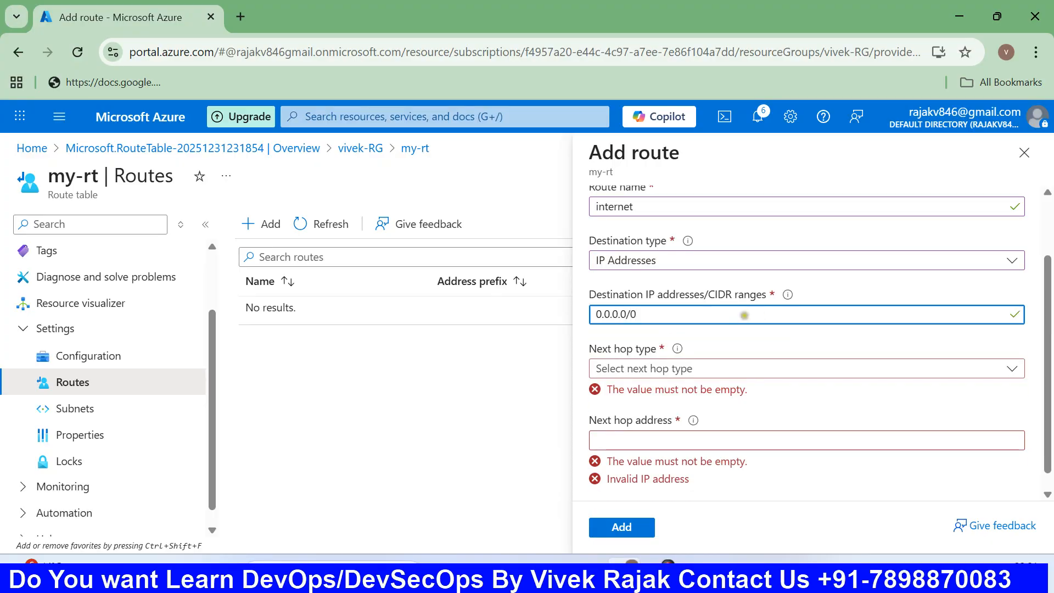
- Set the route's next hop type to Internet and add the route to the table
left_click(662, 370)
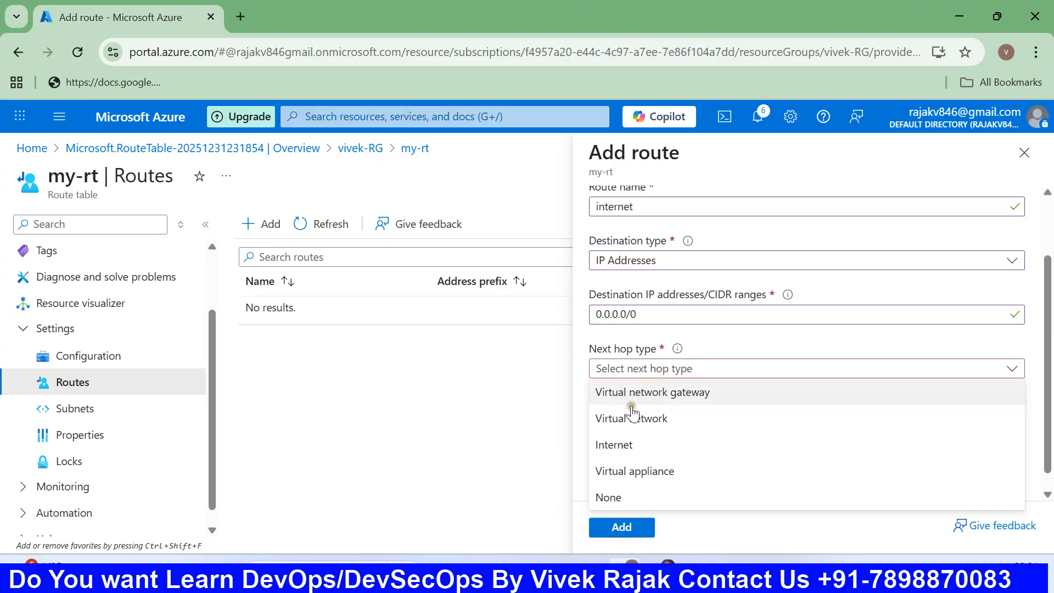
left_click(630, 445)
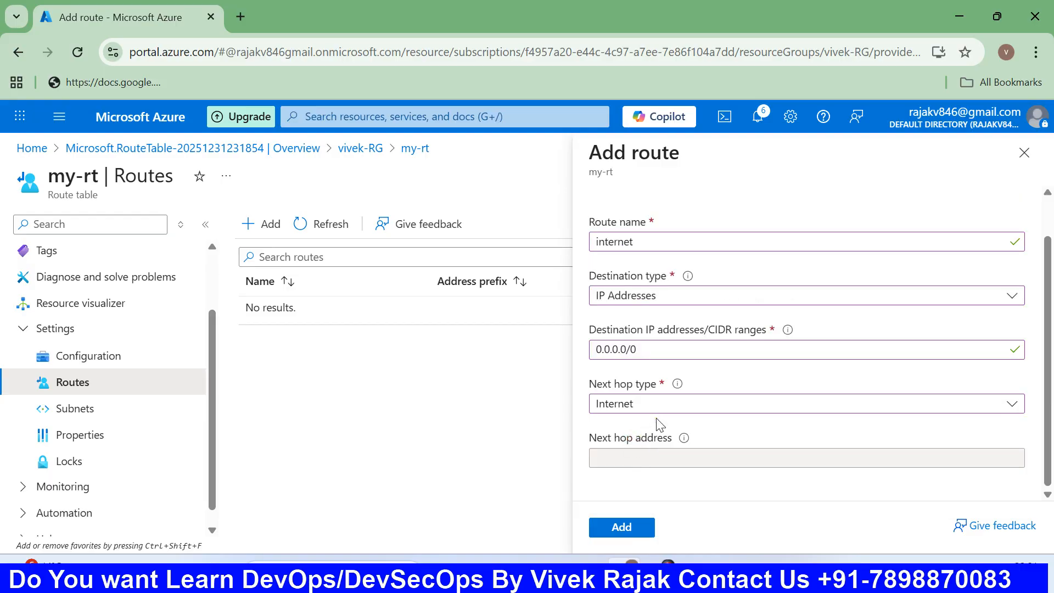
left_click(638, 531)
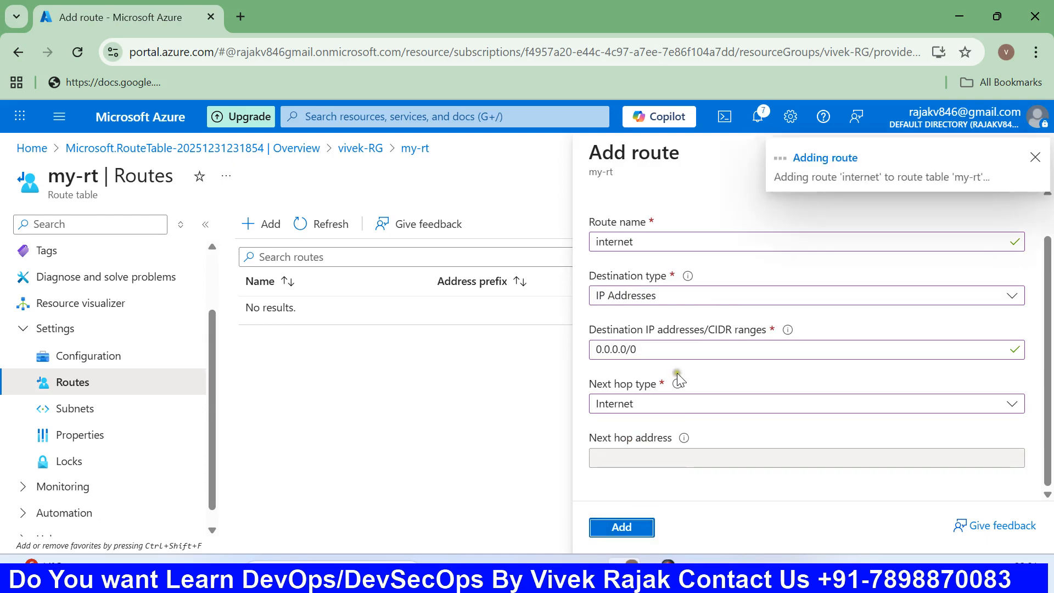
left_click(500, 406)
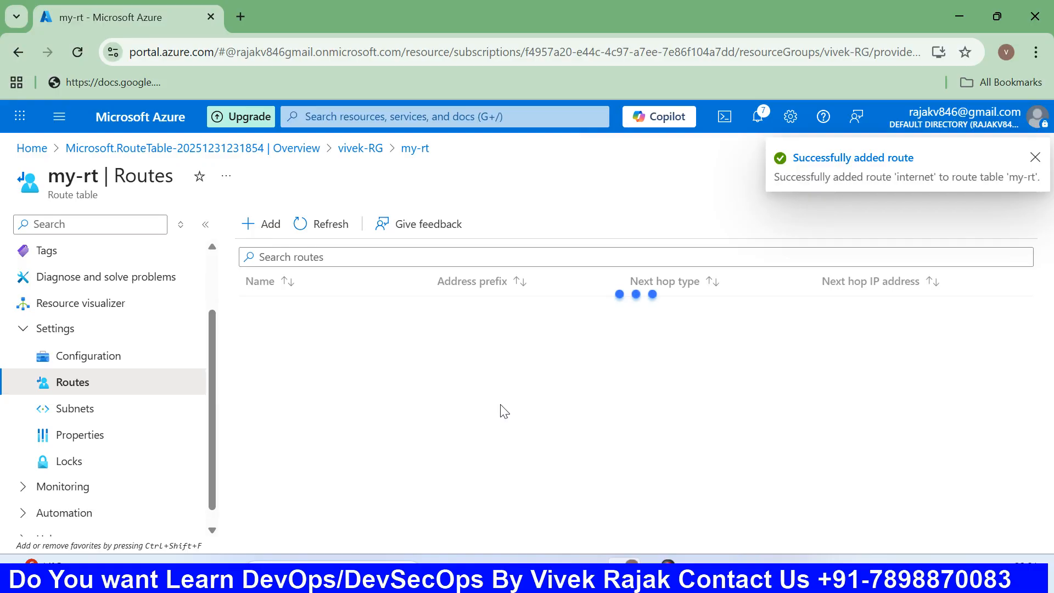
- Switch to the azure-vnet diagram in Paint to review the subnets and VMs, and return to the Azure portal in Chrome
left_click(732, 570)
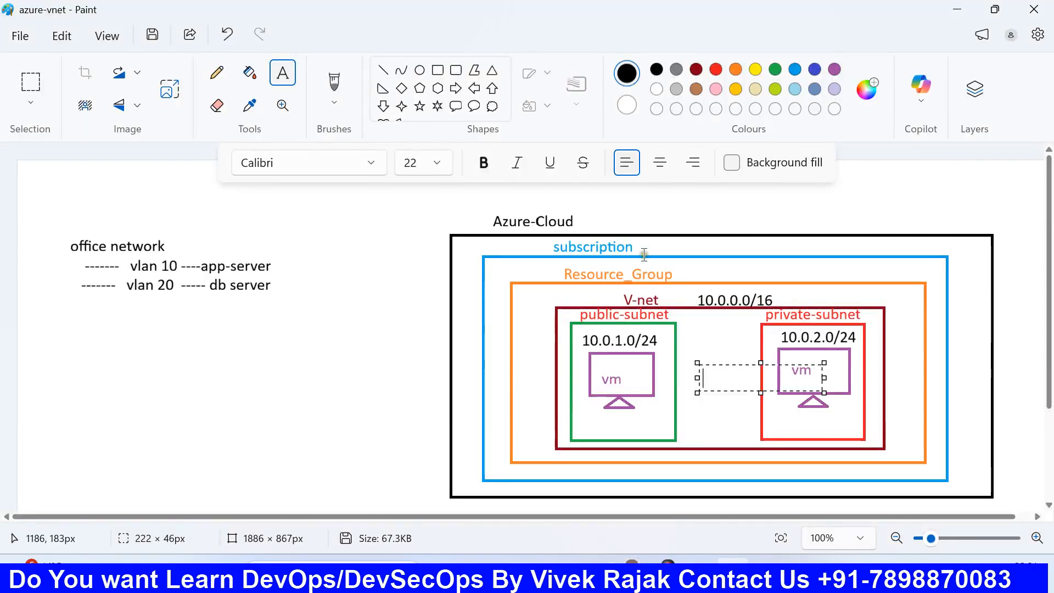
left_click(592, 305)
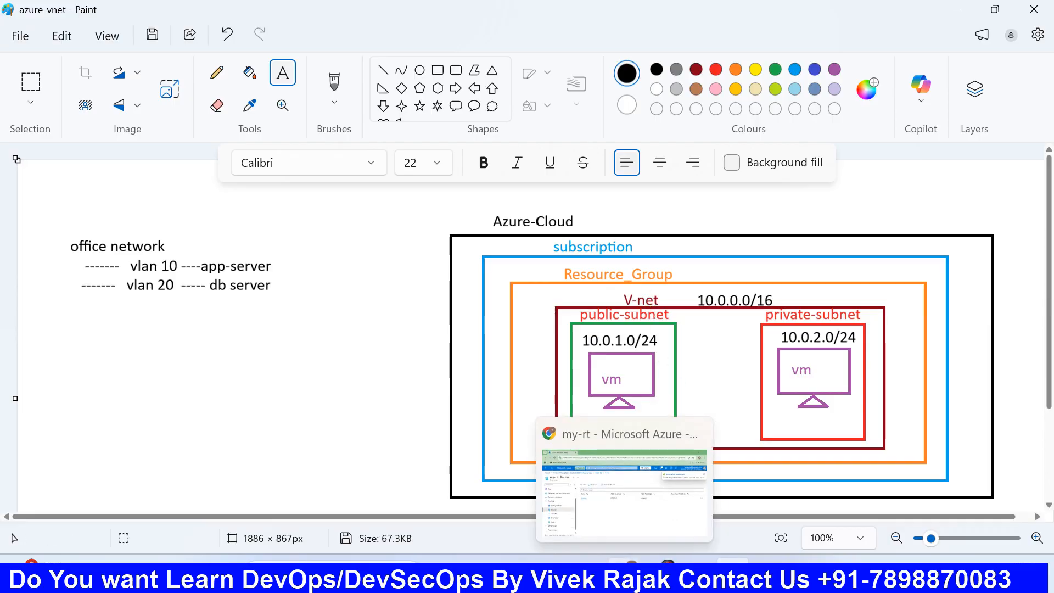
left_click(598, 543)
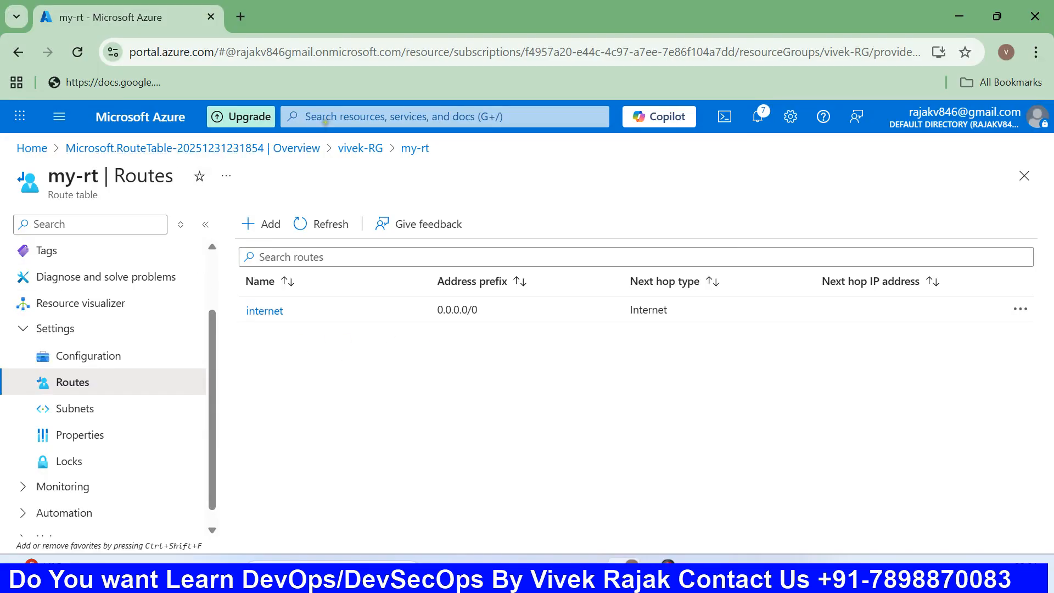
- Open the Virtual machines service and start creating a standard virtual machine
left_click(325, 122)
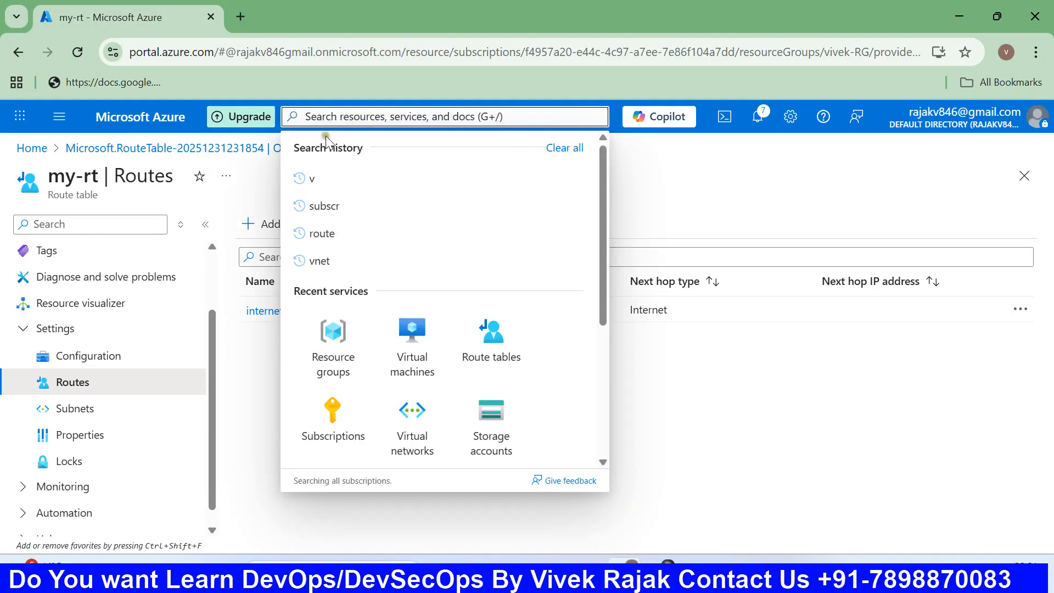
left_click(413, 336)
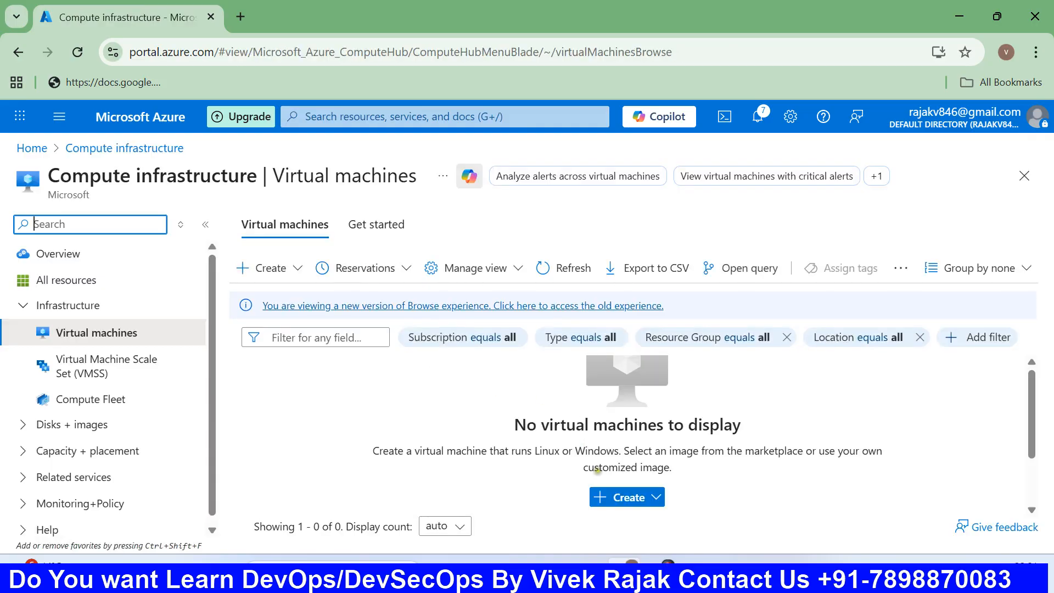
left_click(609, 499)
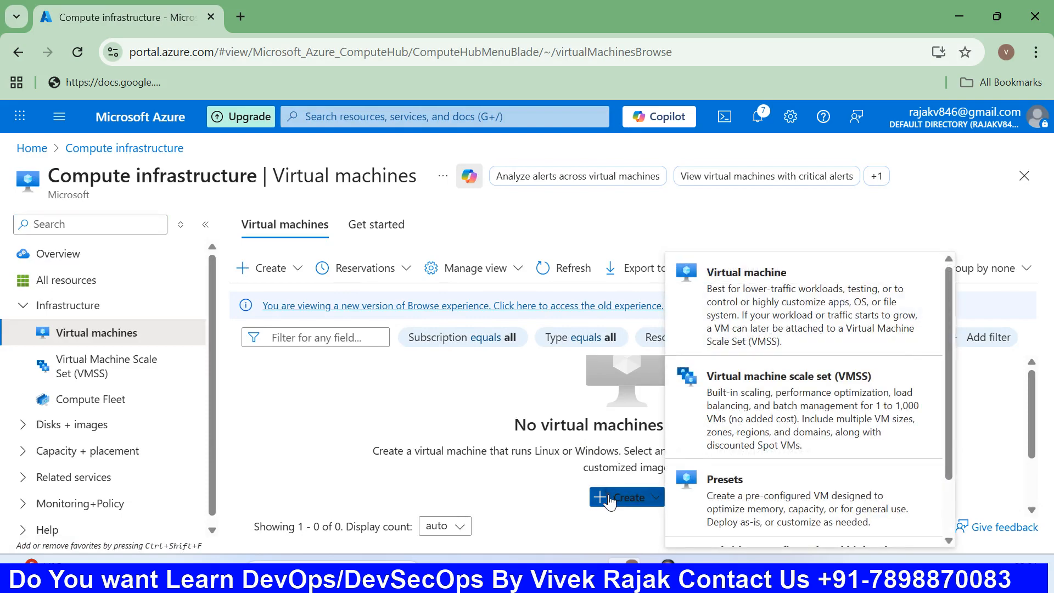
left_click(712, 314)
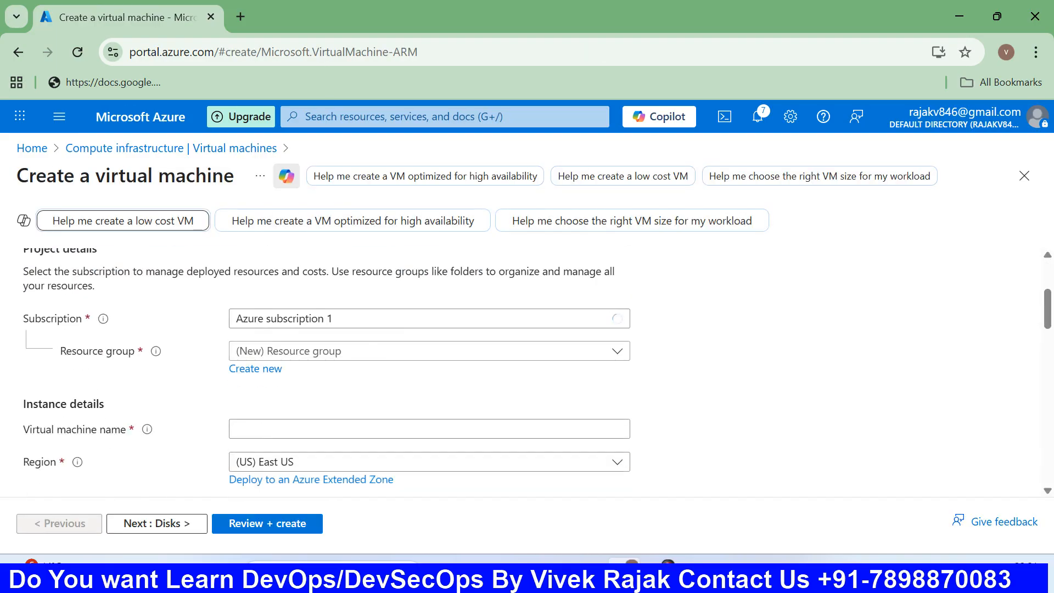
- Assign the virtual machine to the project's own existing resource group, not NetworkWatcherRG, and name the machine my-vm
scroll(277, 313, "down", 2)
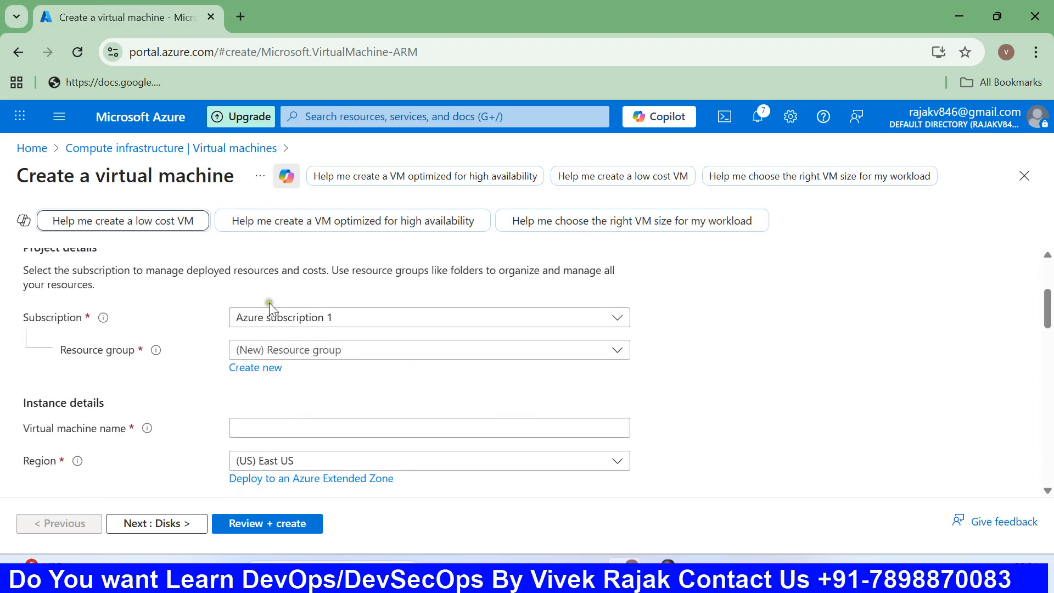
left_click(358, 351)
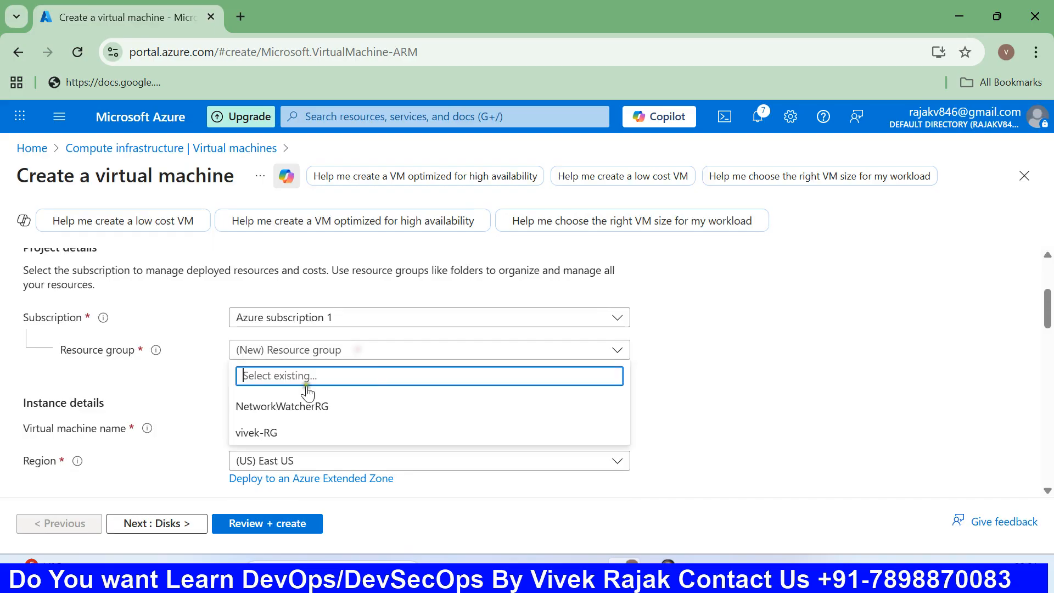
left_click(283, 430)
scroll(302, 422, "down", 2)
left_click(290, 344)
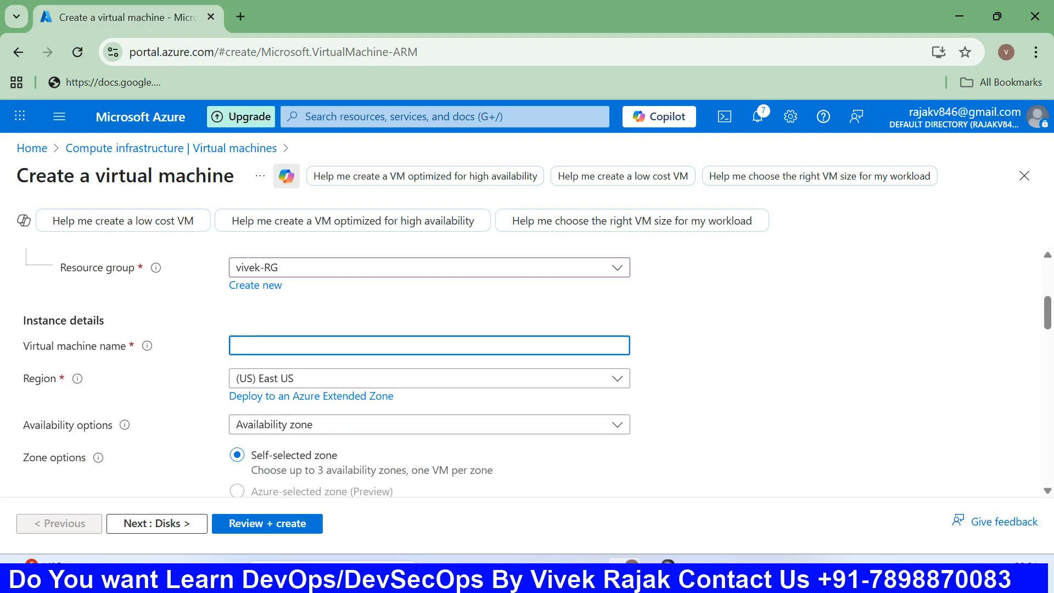
type("my-vm")
- Set the virtual machine's size to Standard_DC1ds_v3 with 1 vcpu and 8 GiB memory
scroll(384, 329, "down", 2)
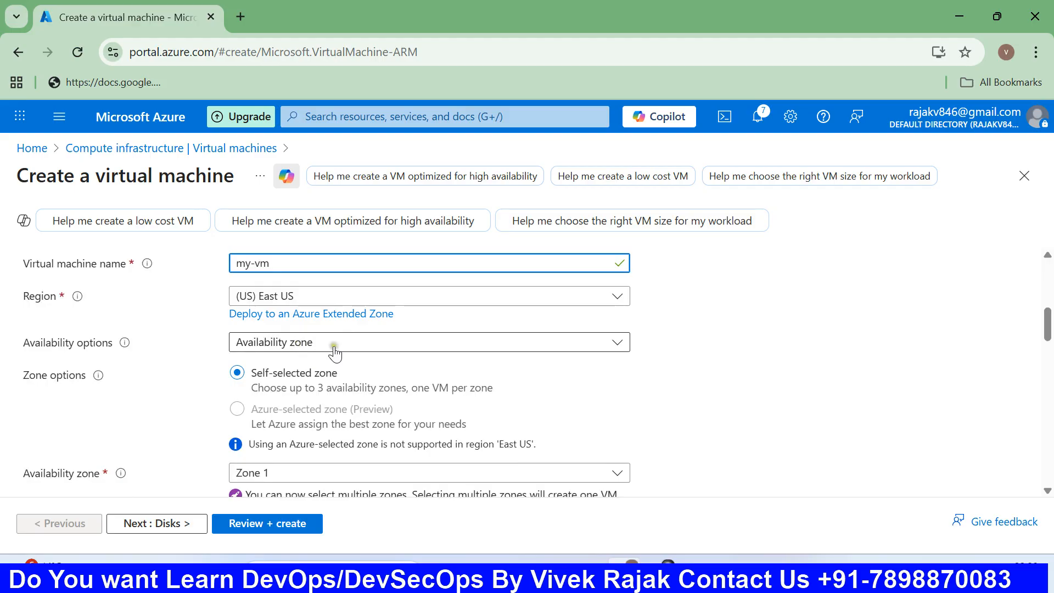
scroll(296, 394, "down", 3)
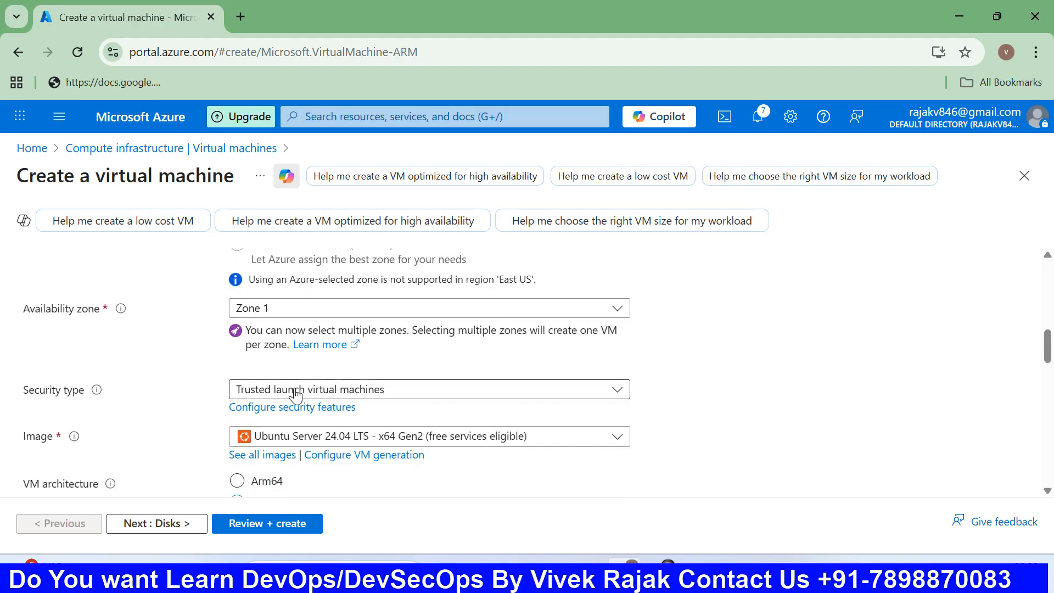
scroll(295, 394, "down", 3)
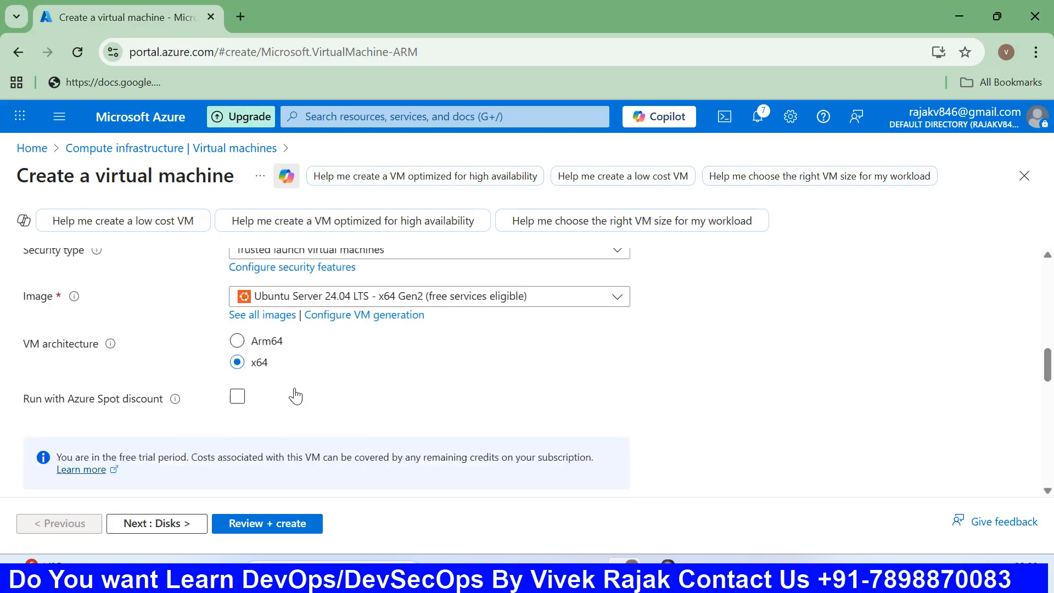
scroll(295, 394, "down", 3)
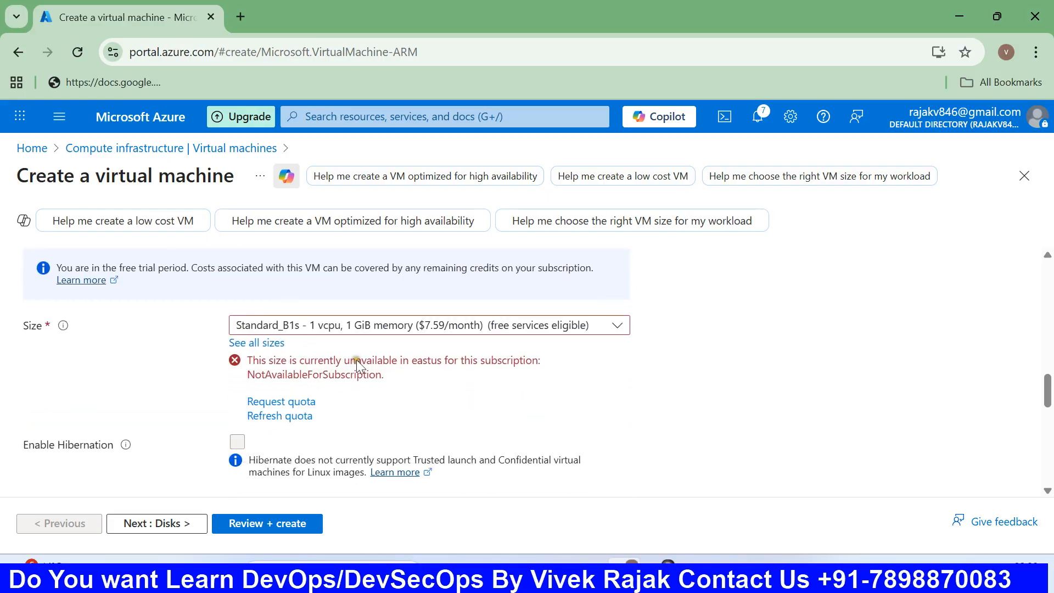
left_click(417, 323)
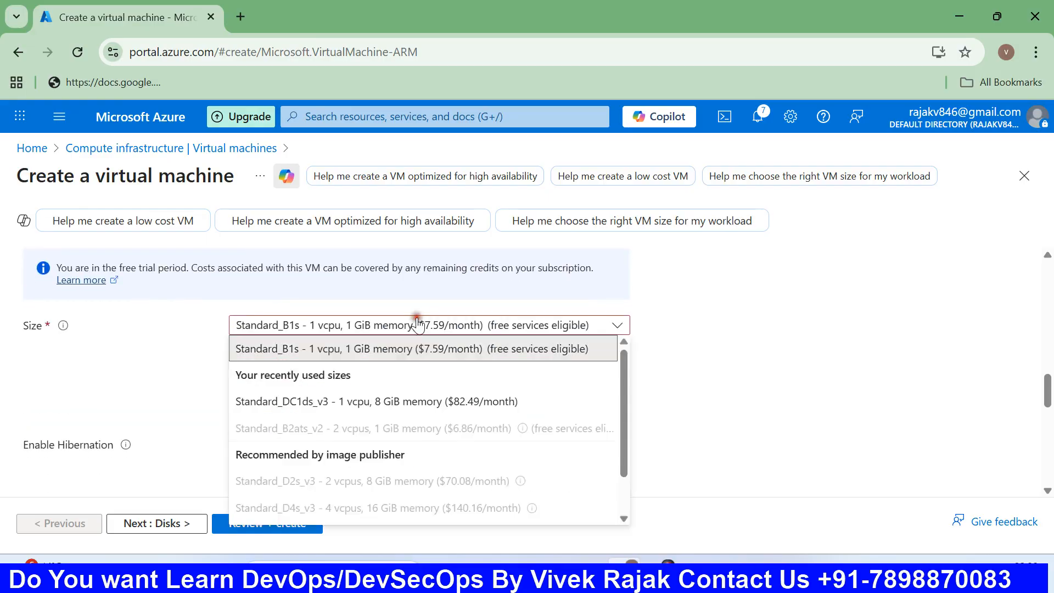
left_click(327, 401)
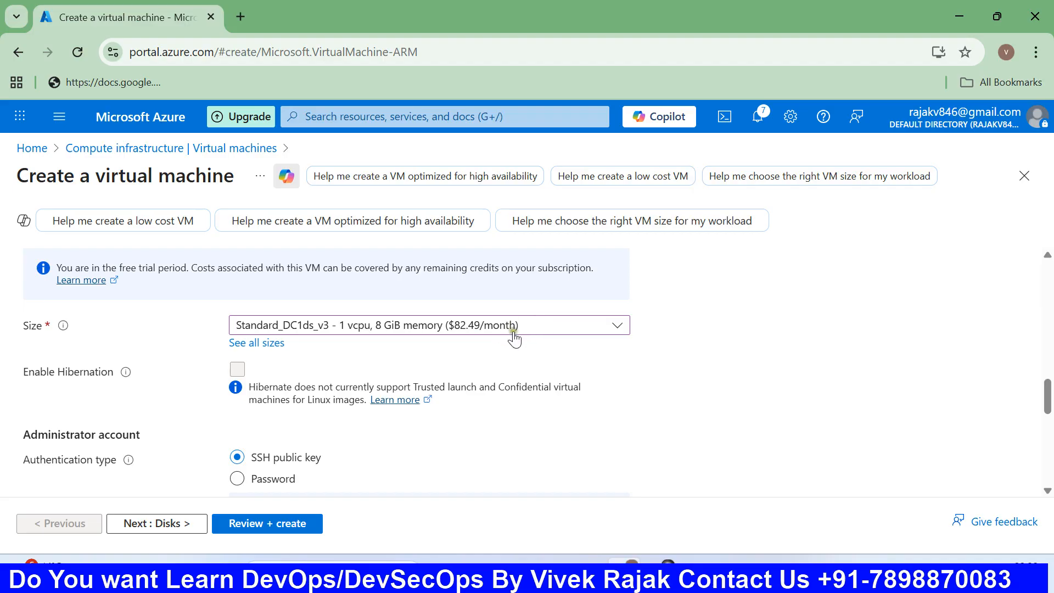
- Set the administrator account's authentication type to Password and enter the administrator username
scroll(439, 349, "down", 2)
scroll(439, 349, "down", 2)
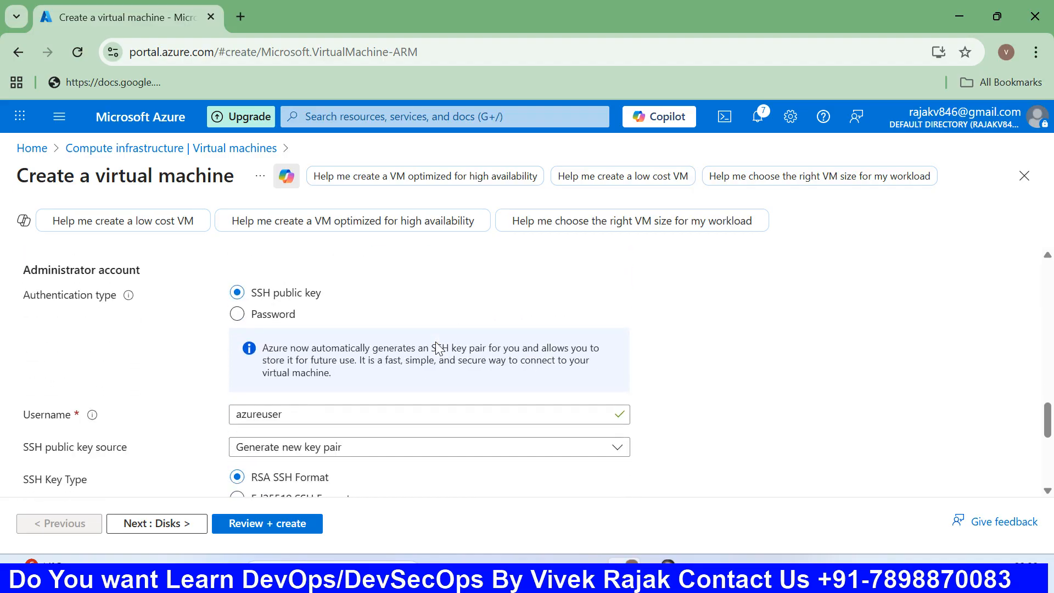
scroll(437, 347, "up", 4)
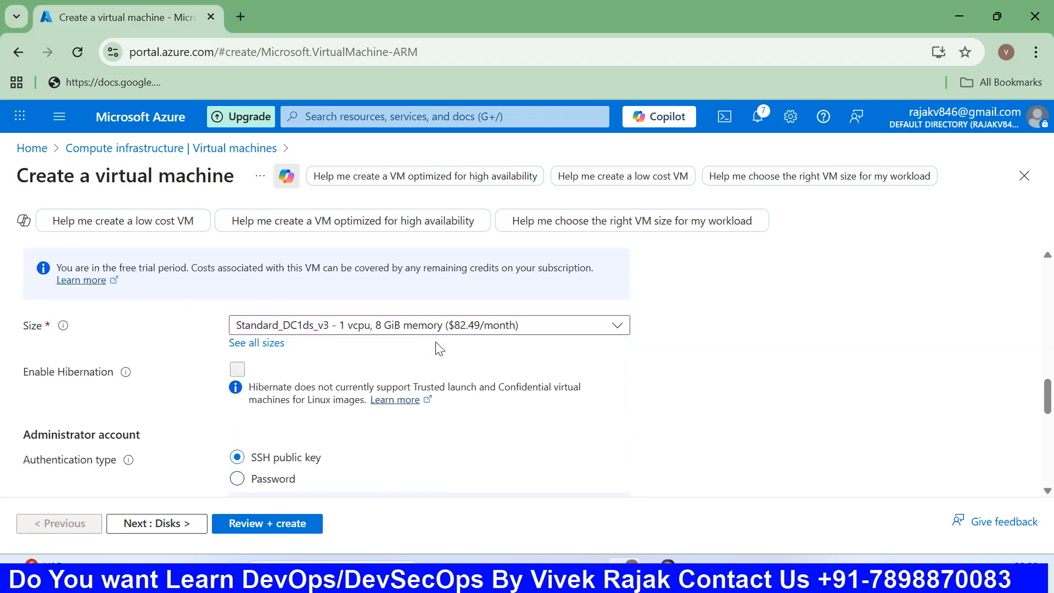
scroll(439, 349, "down", 4)
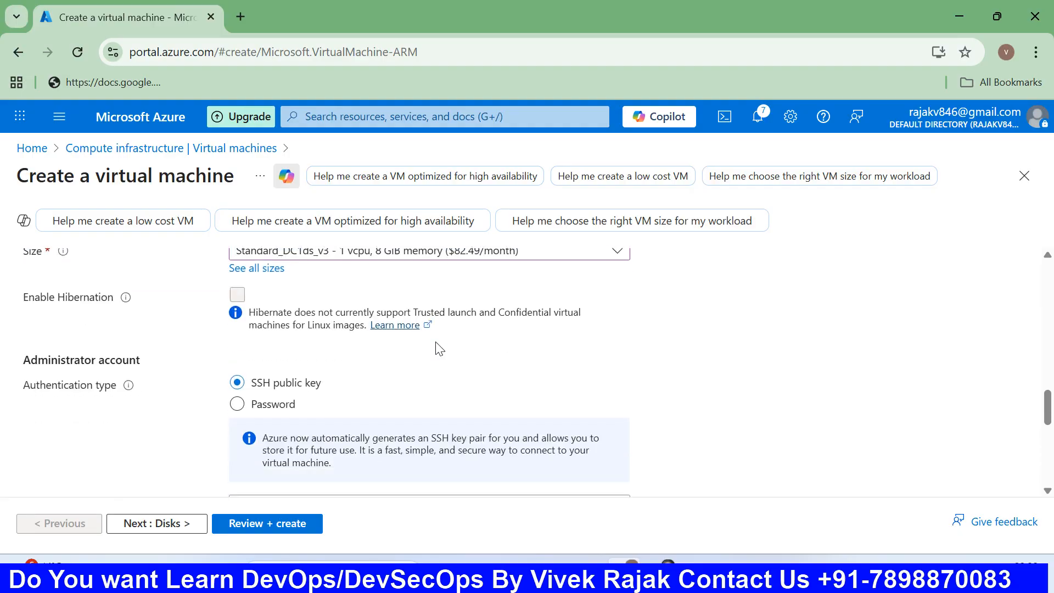
left_click(257, 319)
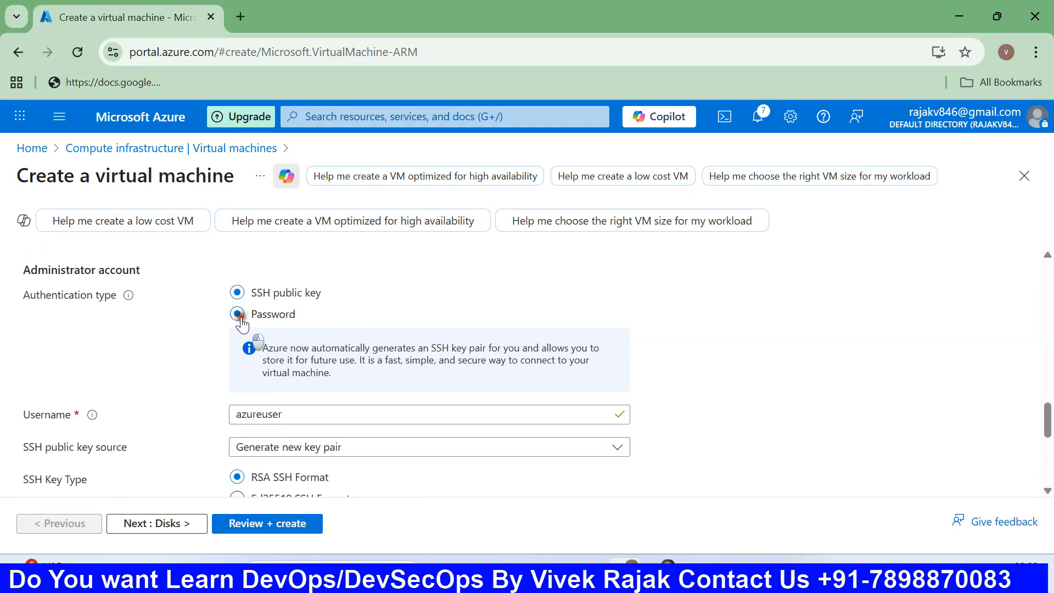
left_click(288, 346)
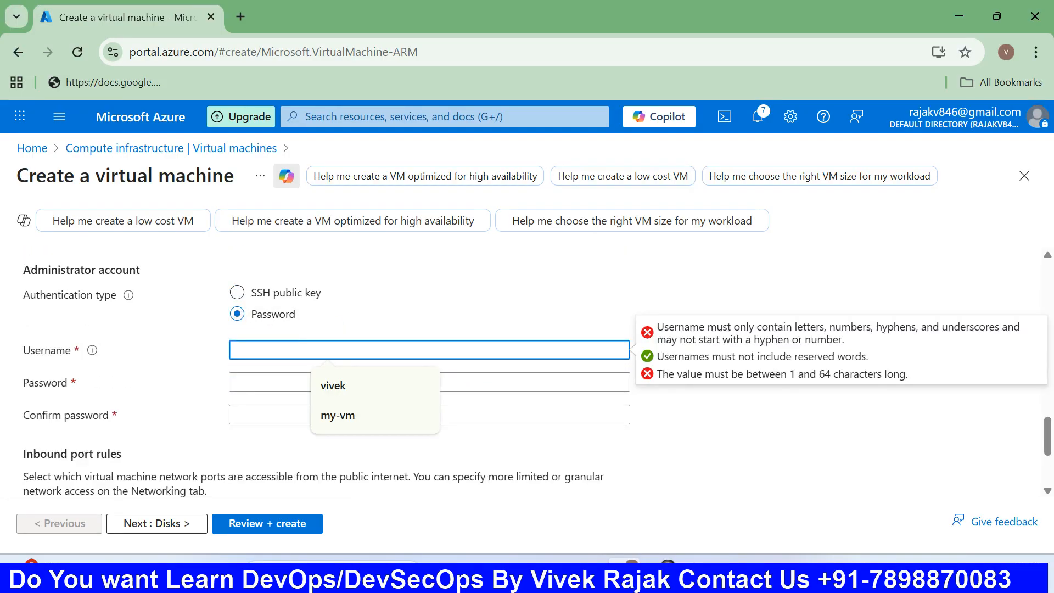
type("vivek")
key("Tab")
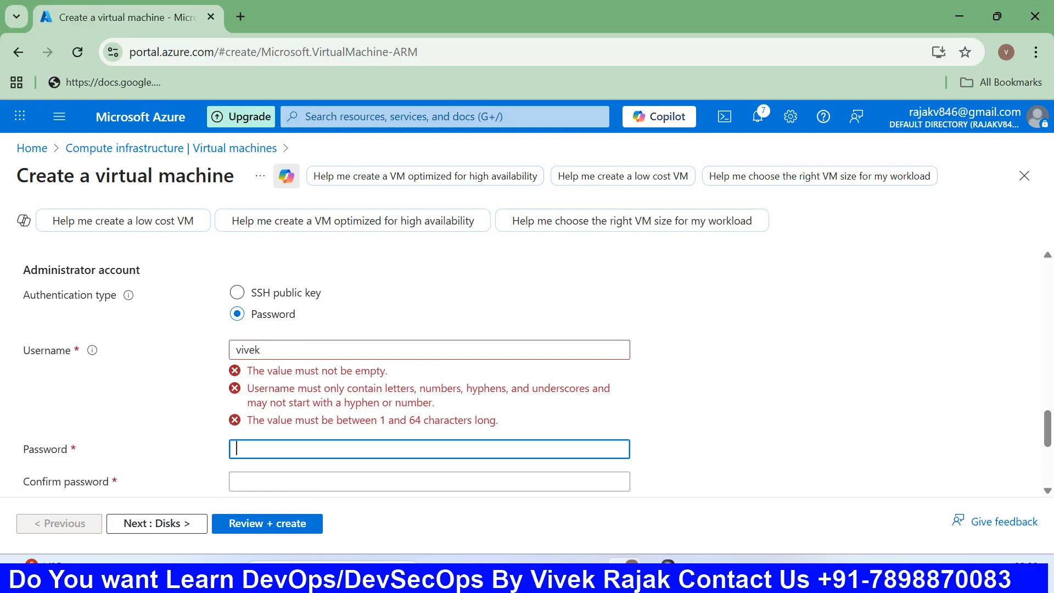
- Enter an administrator account password of at least 12 characters and repeat it in the confirmation field
type("••")
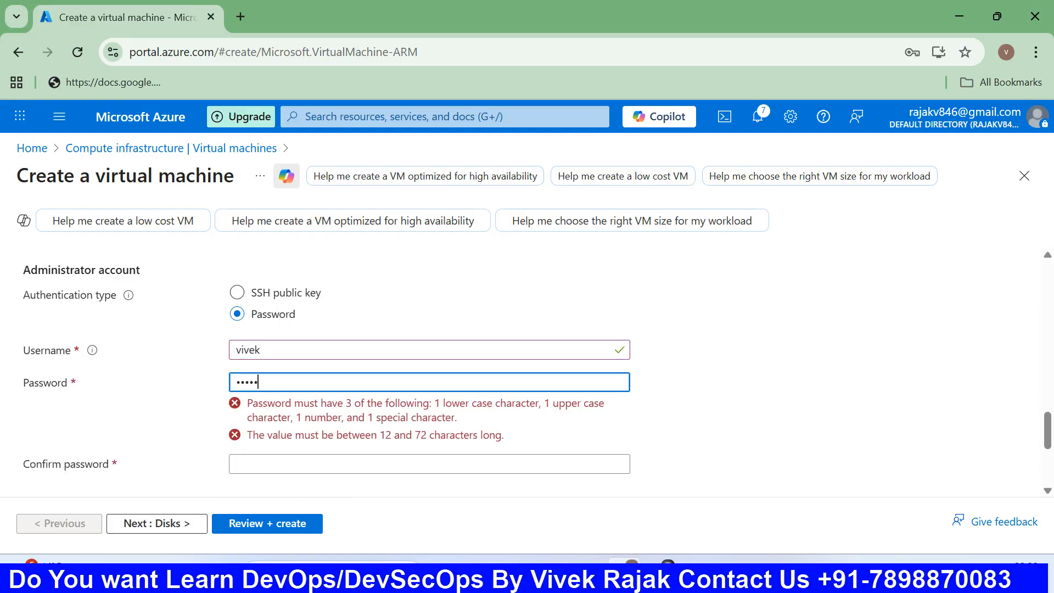
type("••")
key("Tab")
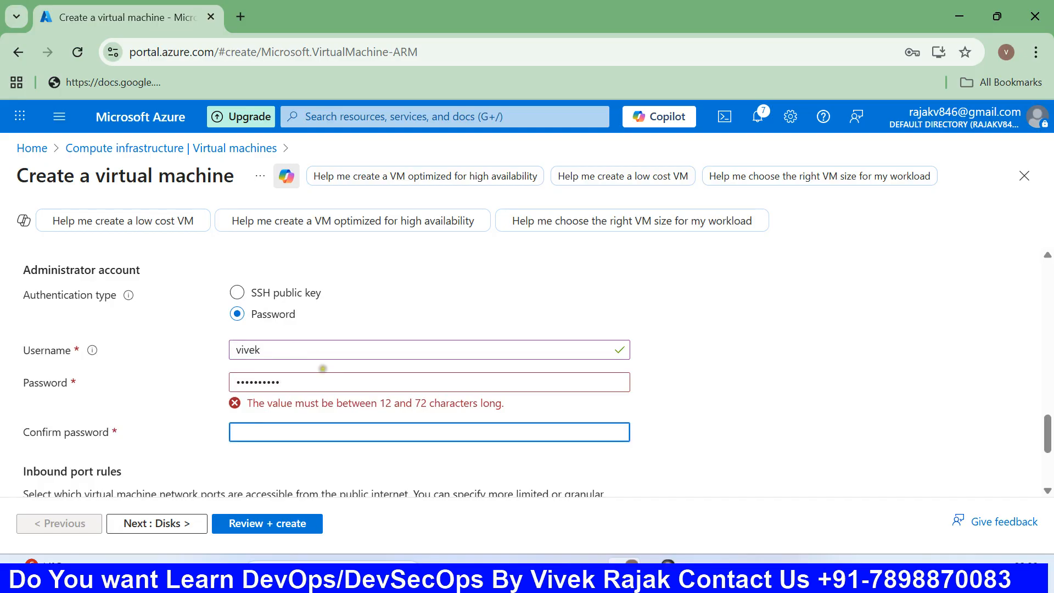
key("shift+Tab")
type("•")
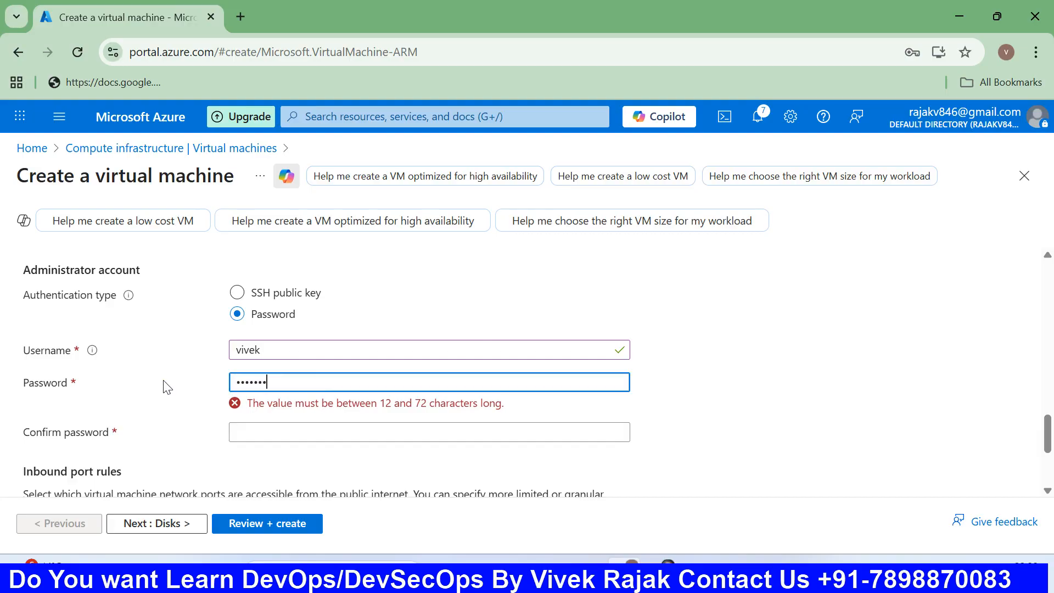
key("Tab")
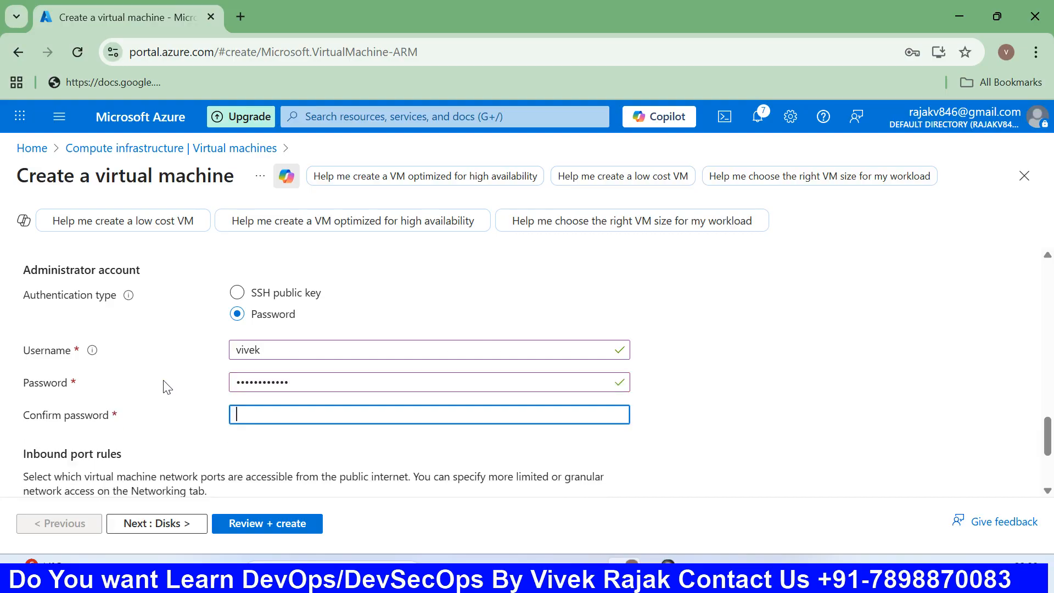
type("••••••••")
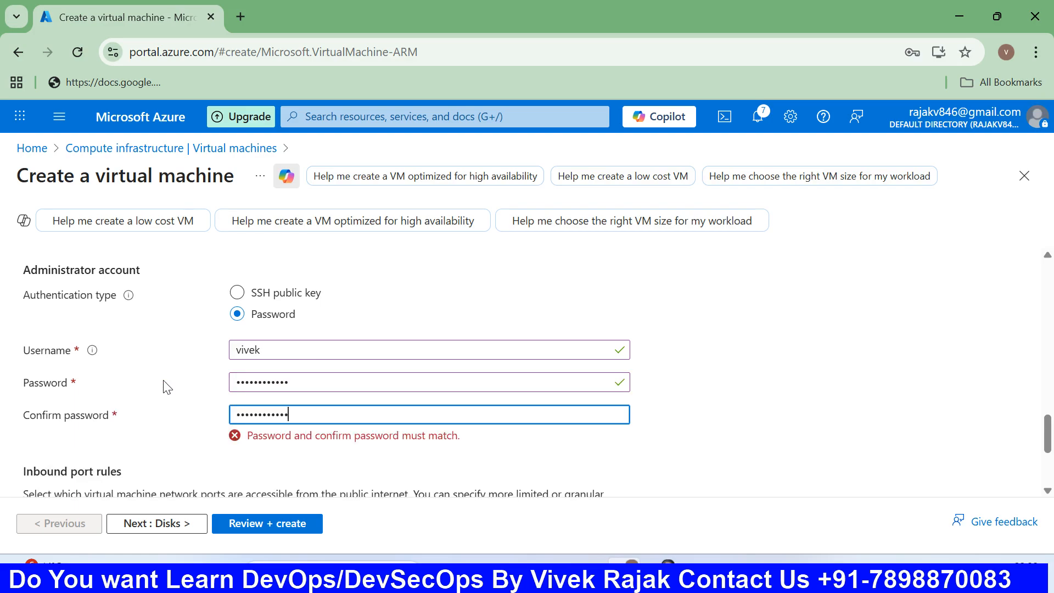
- Keep SSH (22) as the allowed inbound port and the default disk settings, and continue to the networking settings
scroll(167, 387, "down", 3)
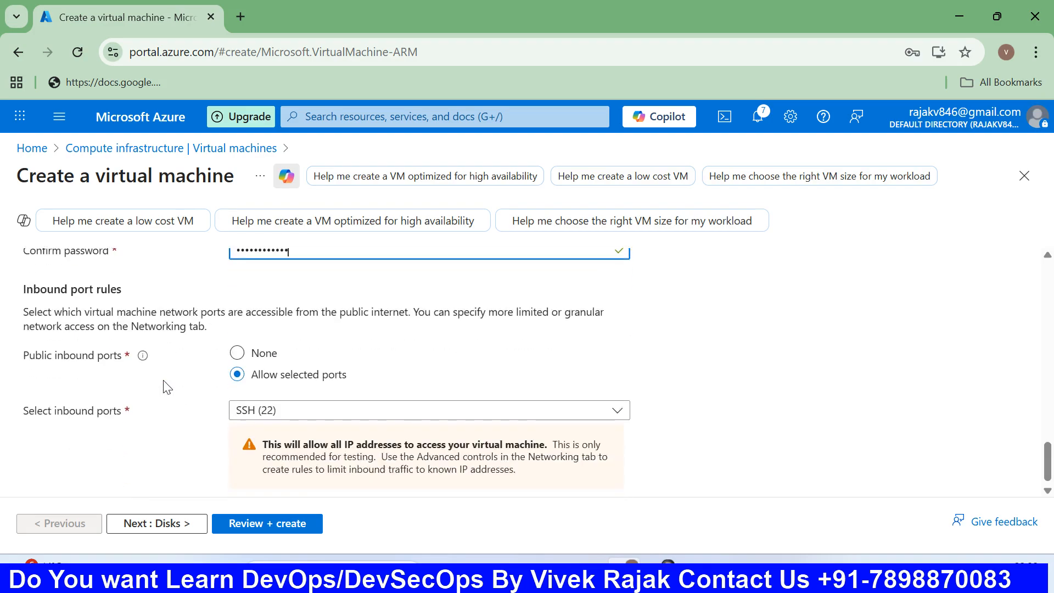
left_click(299, 411)
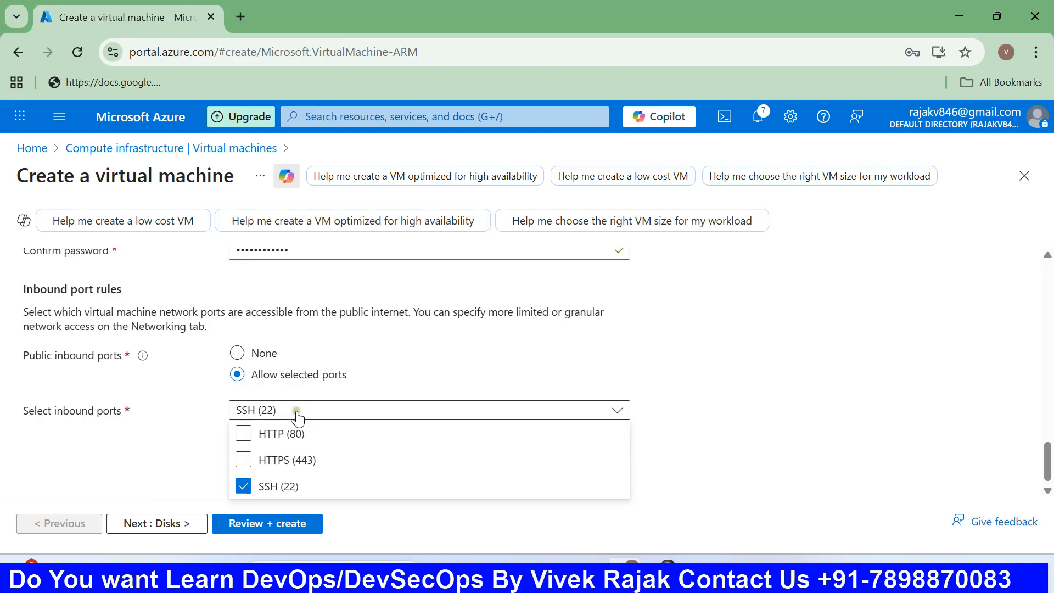
left_click(169, 455)
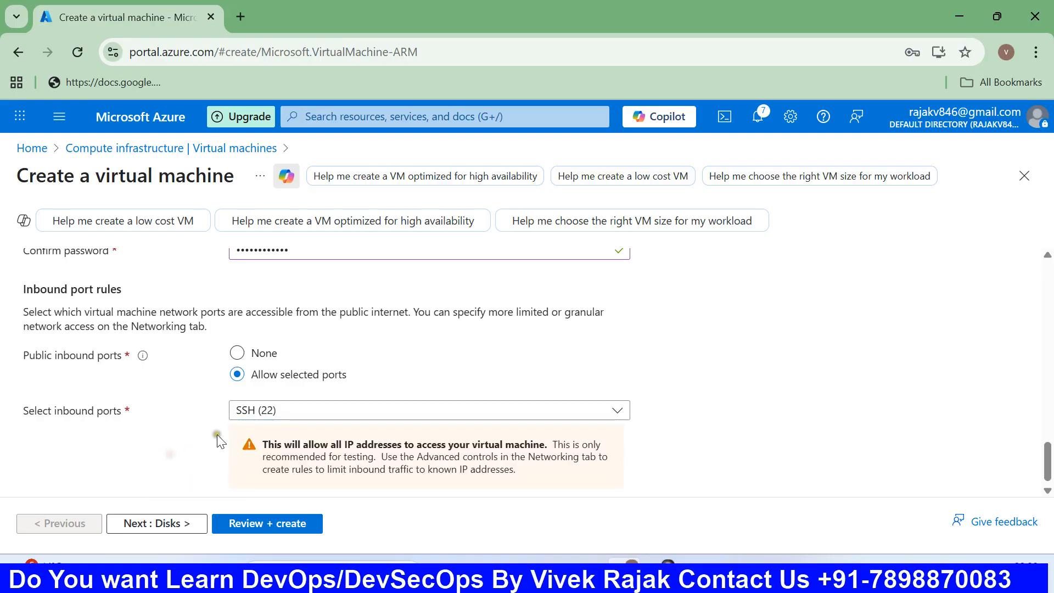
left_click(174, 521)
scroll(231, 472, "down", 5)
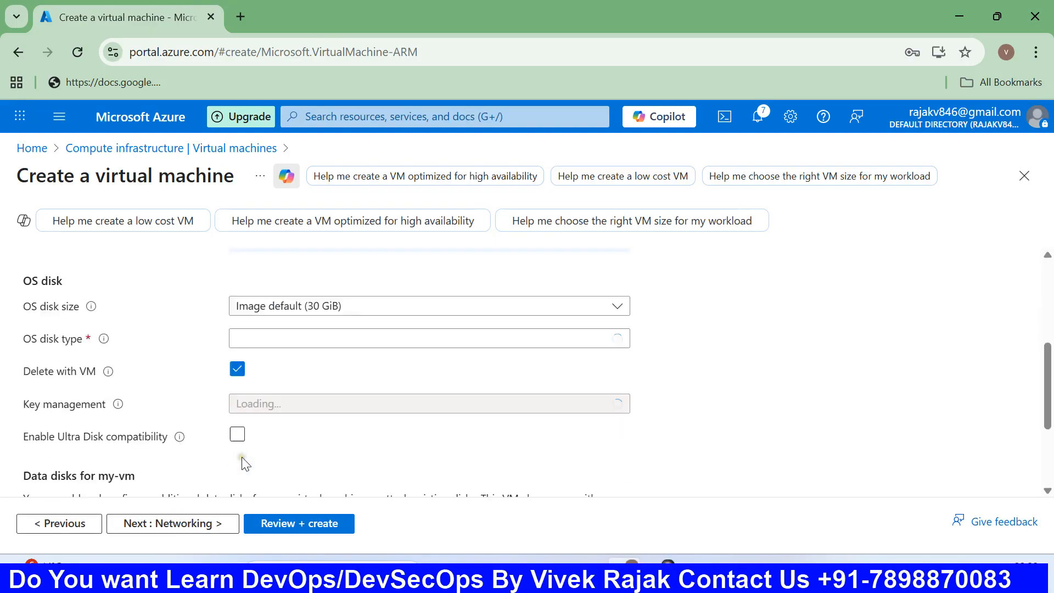
scroll(243, 463, "down", 3)
left_click(197, 527)
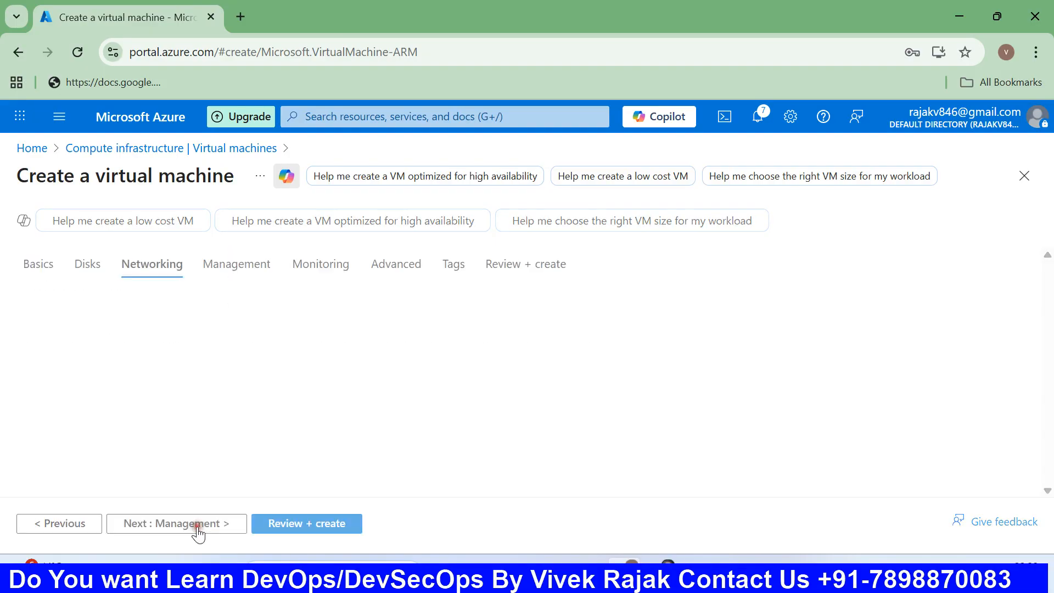
- Select my-vnet as the virtual network and keep my-subnet (10.0.1.0/24) as the network interface's subnet
scroll(236, 467, "down", 2)
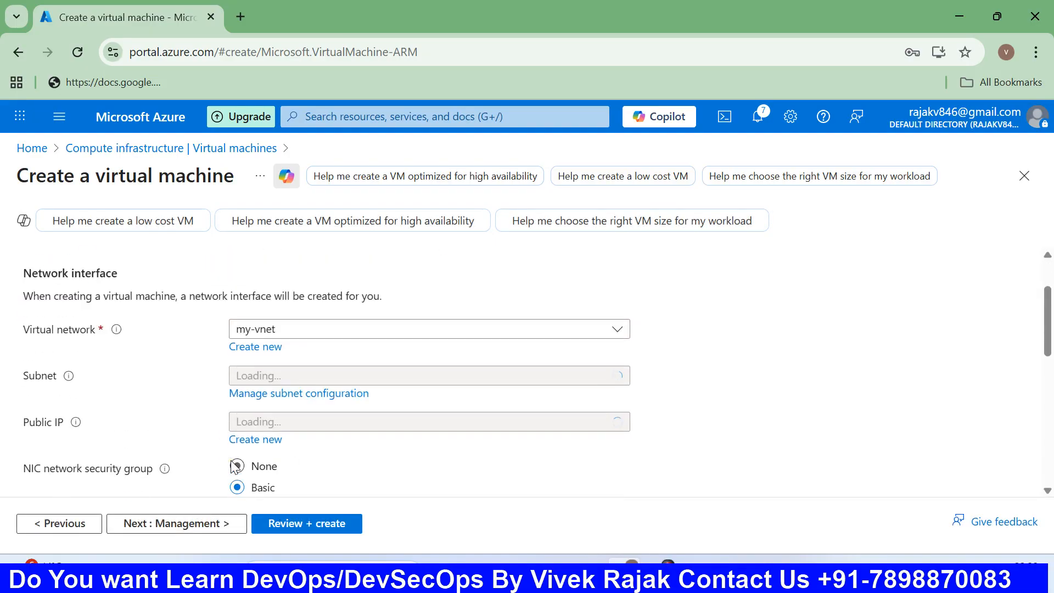
left_click(312, 331)
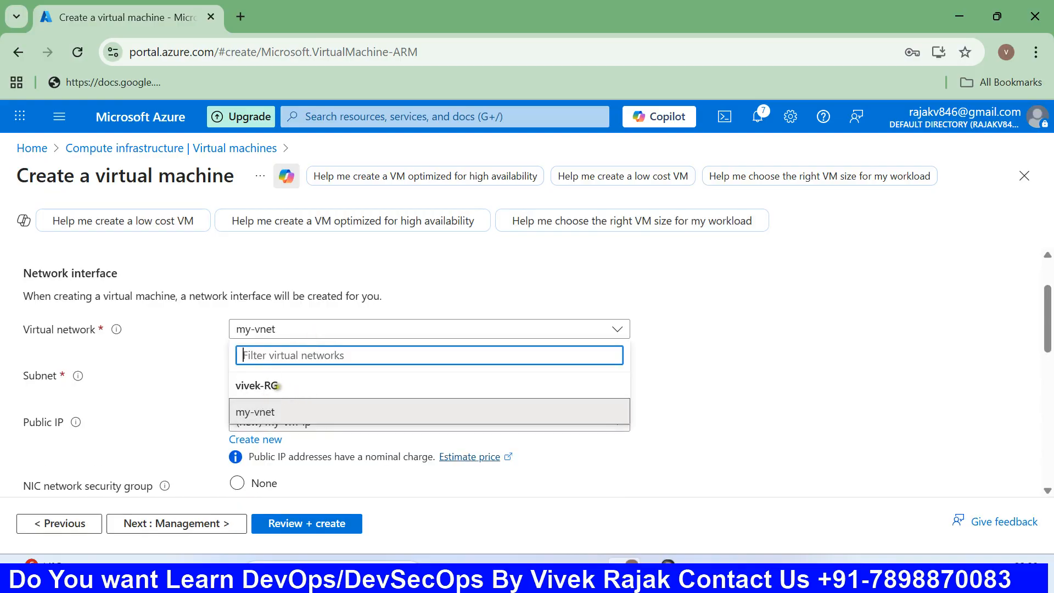
left_click(264, 413)
left_click(319, 379)
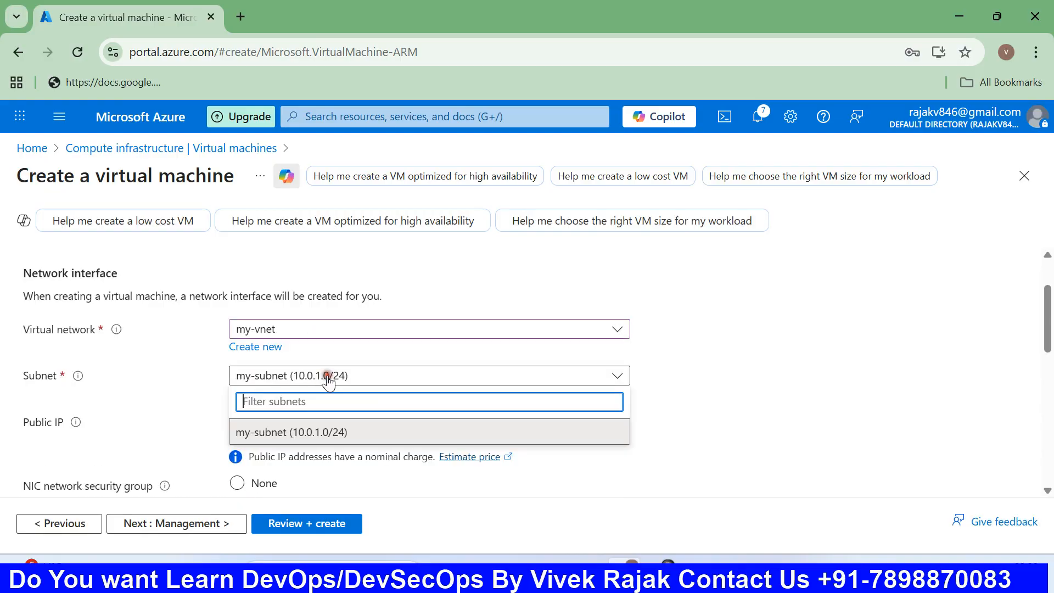
left_click(175, 401)
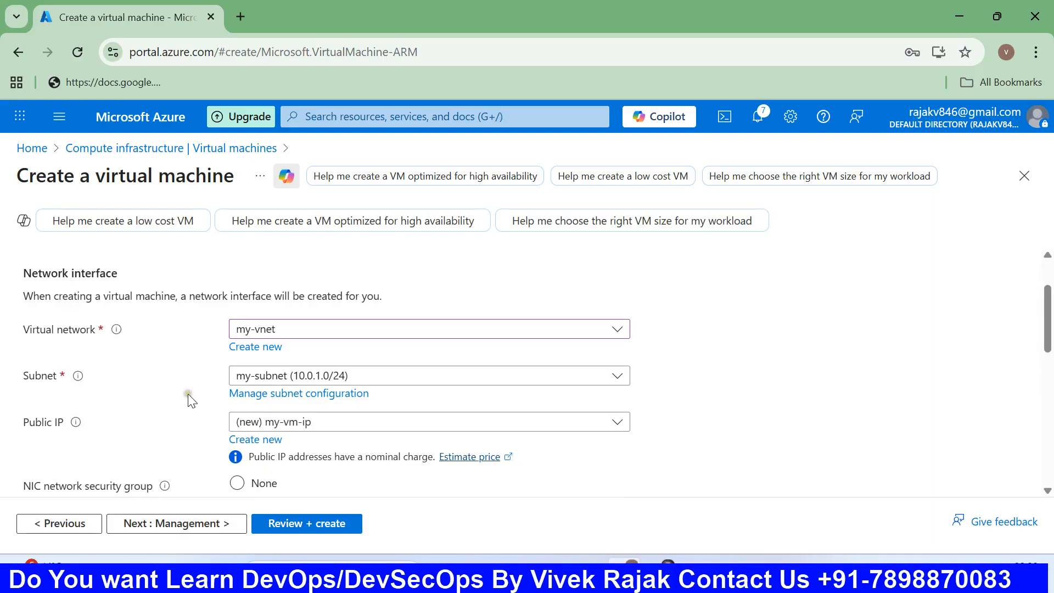
left_click(319, 330)
left_click(157, 374)
left_click(407, 375)
left_click(689, 377)
- Review the network interface's public IP, network security group and public inbound port settings
scroll(331, 357, "down", 1)
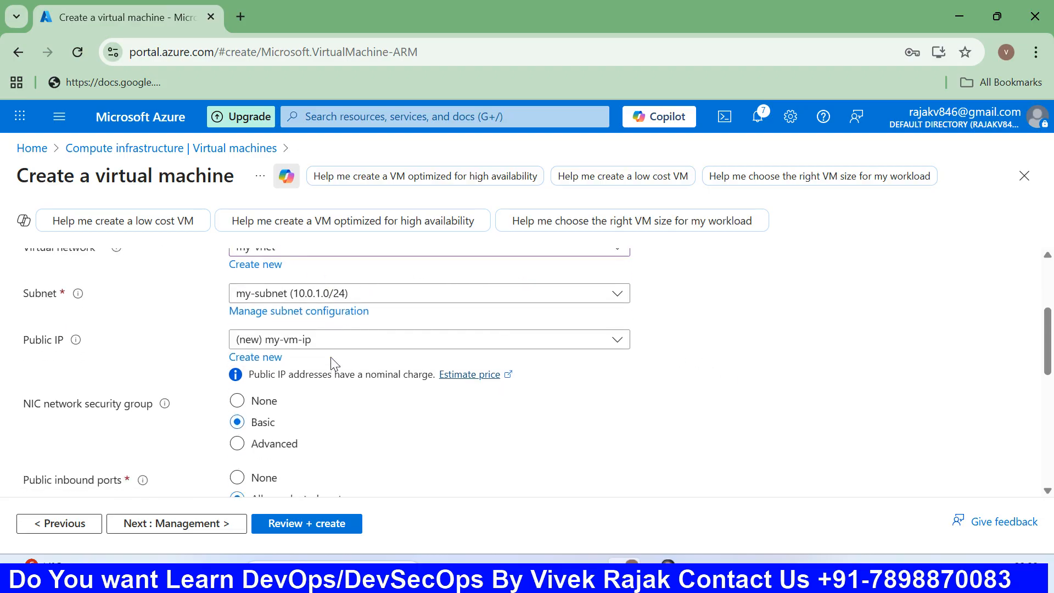
left_click(337, 341)
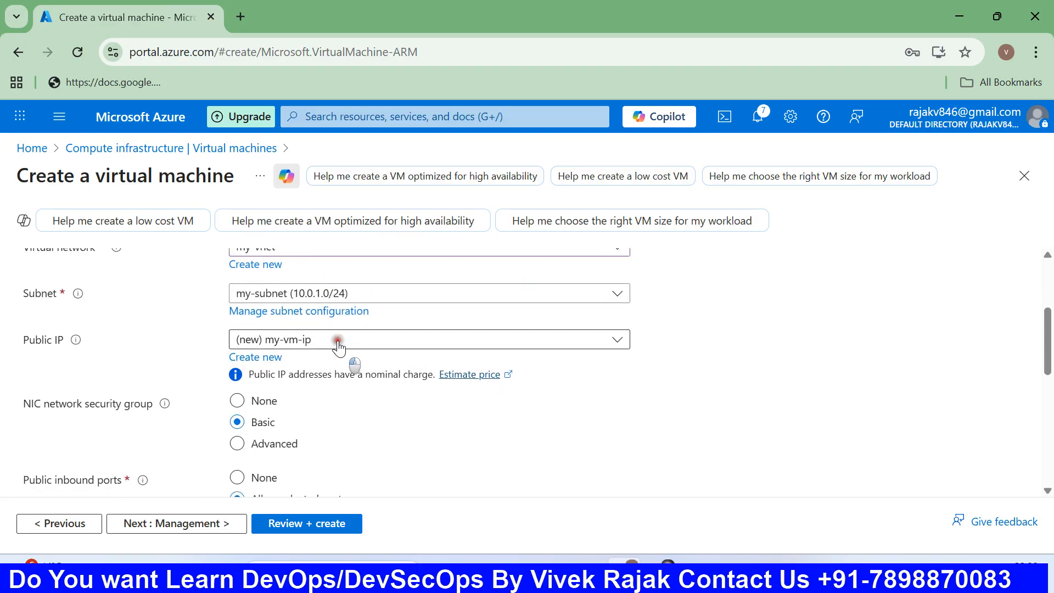
left_click(337, 342)
scroll(329, 350, "down", 1)
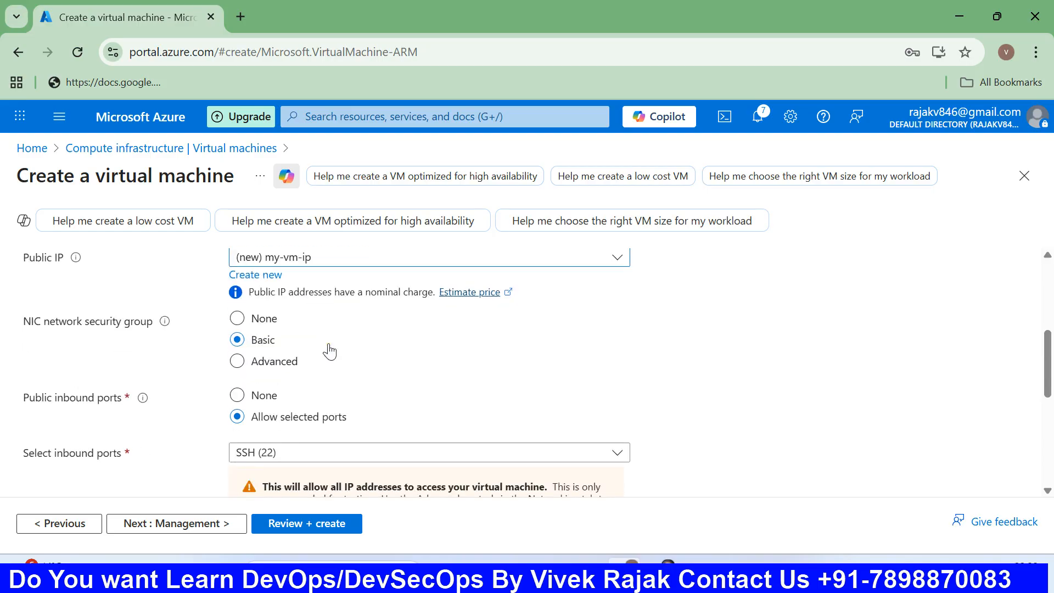
scroll(330, 350, "down", 1)
scroll(329, 349, "up", 1)
left_click(273, 319)
scroll(267, 363, "down", 1)
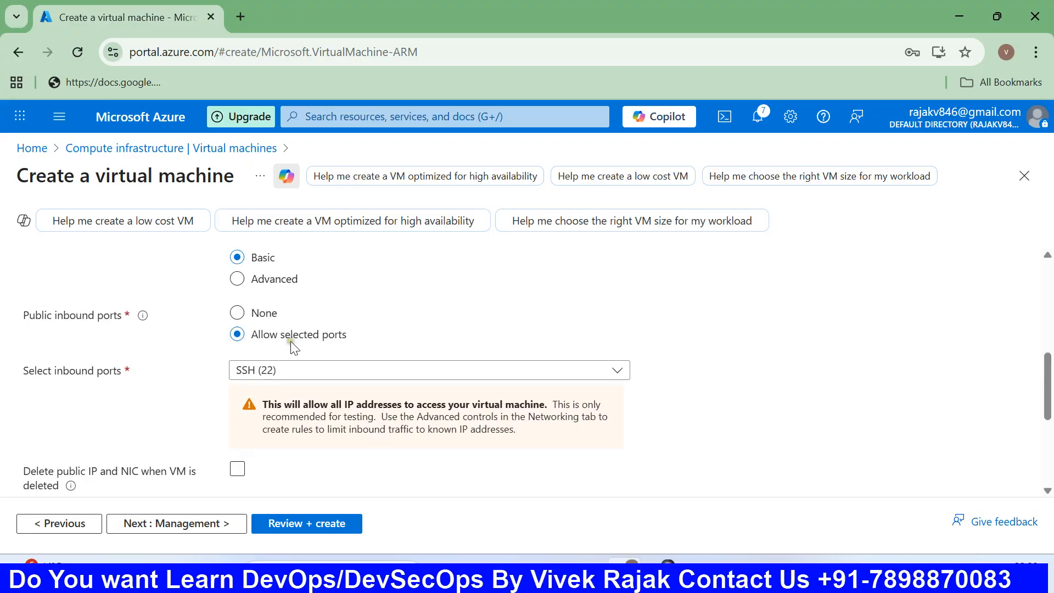
- Enable deletion of the public IP and NIC when the virtual machine is deleted
scroll(272, 373, "down", 1)
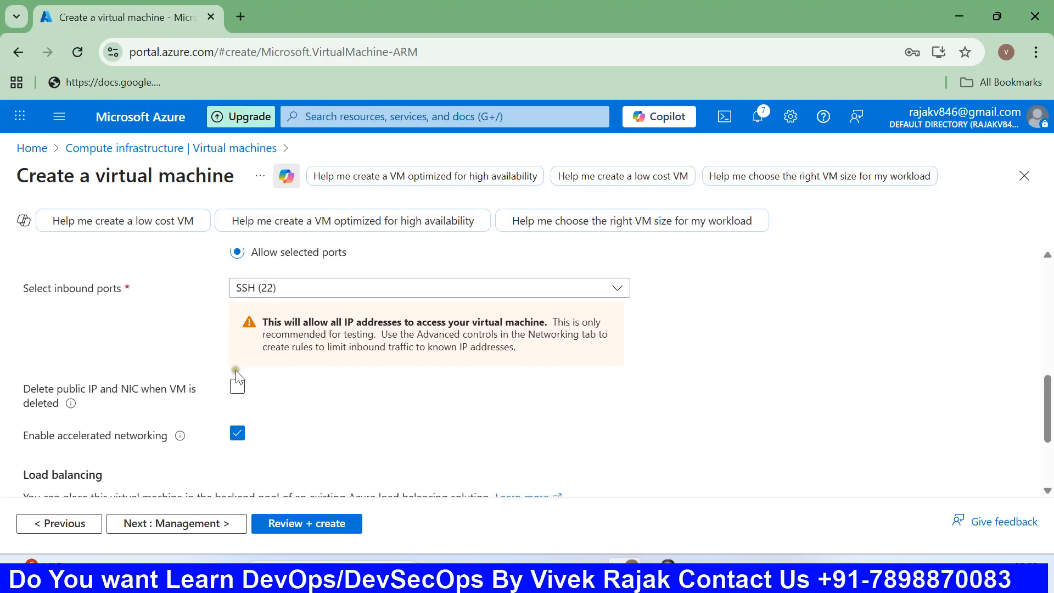
left_click(241, 388)
scroll(264, 392, "down", 1)
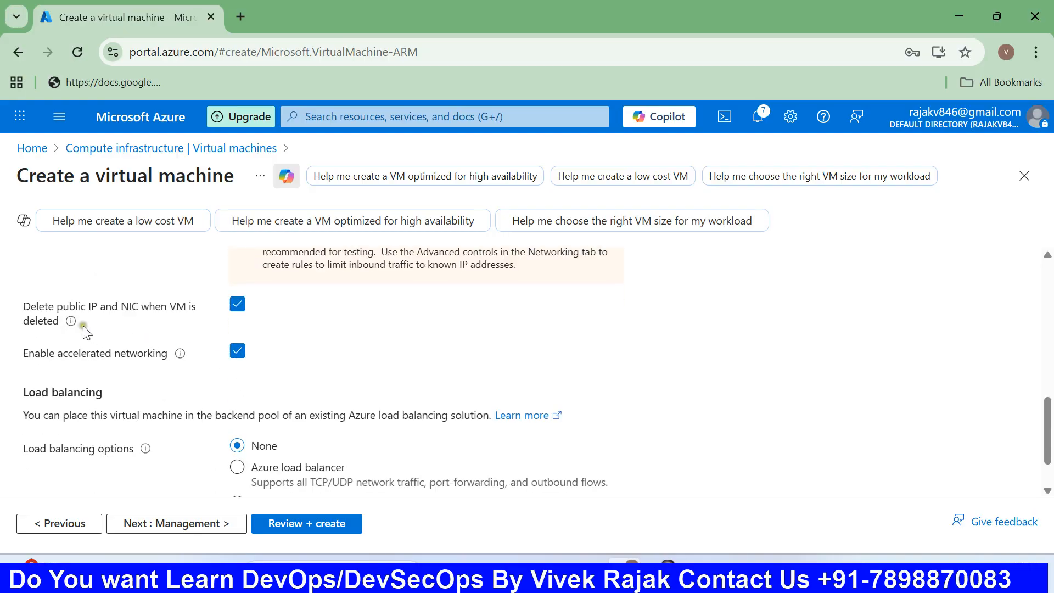
- Keep the default management, monitoring, advanced and tag settings, and proceed to the virtual machine's final review
scroll(210, 355, "down", 1)
left_click(184, 525)
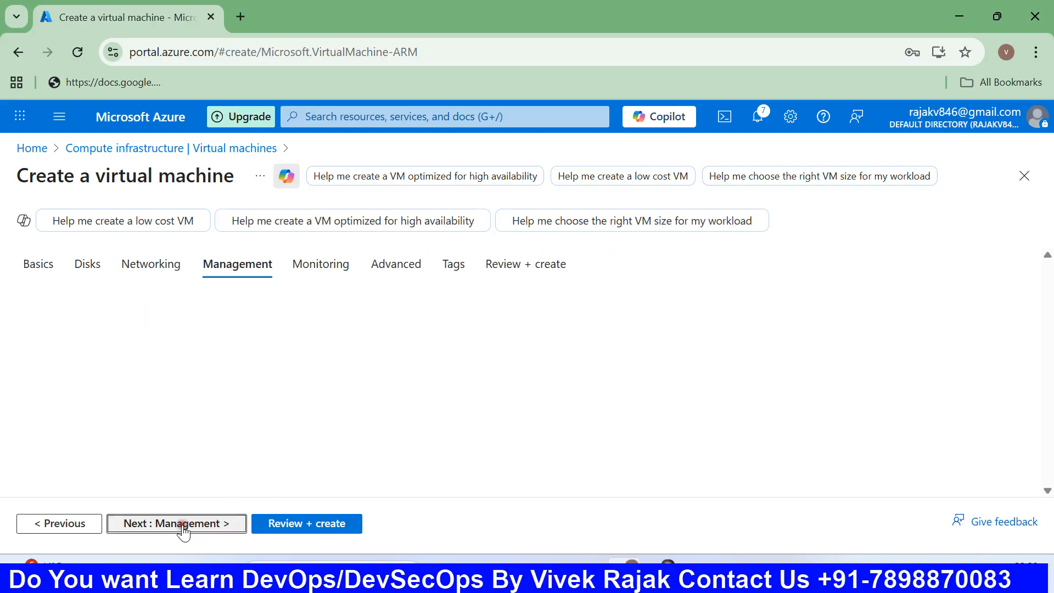
scroll(278, 412, "down", 1)
scroll(280, 405, "down", 5)
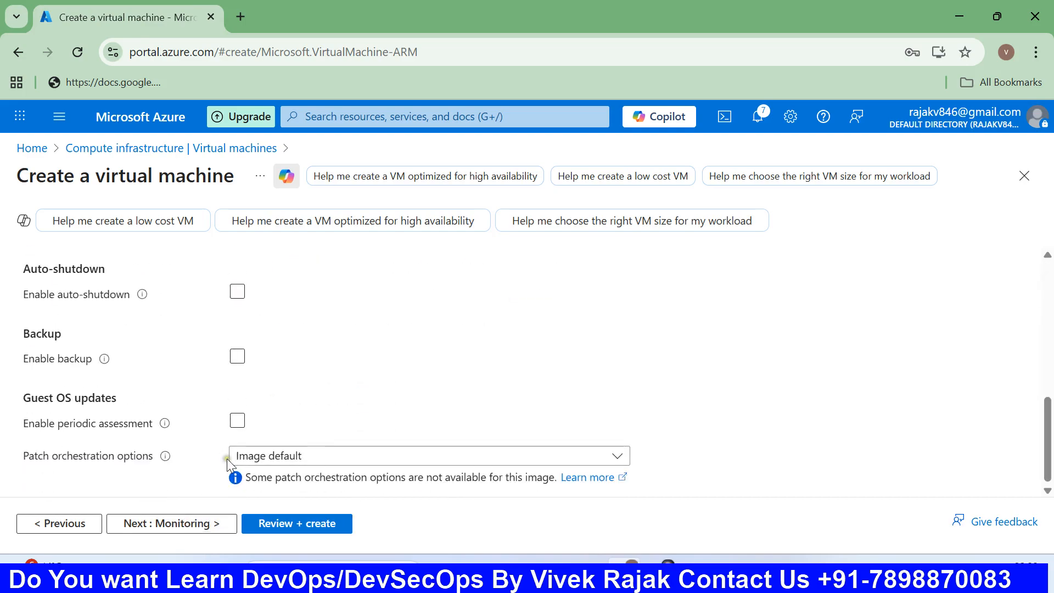
left_click(194, 527)
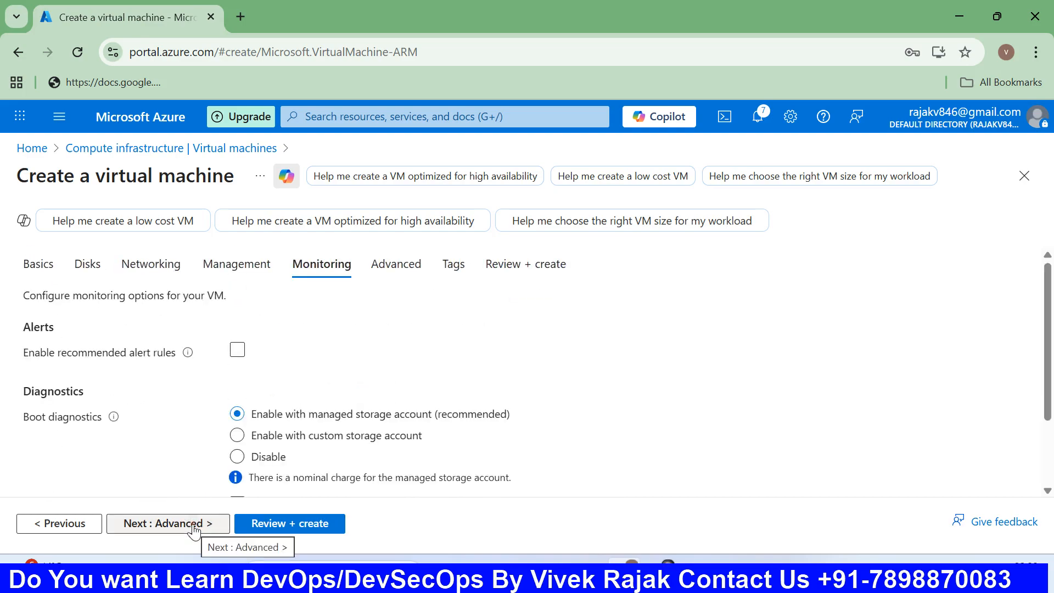
left_click(193, 524)
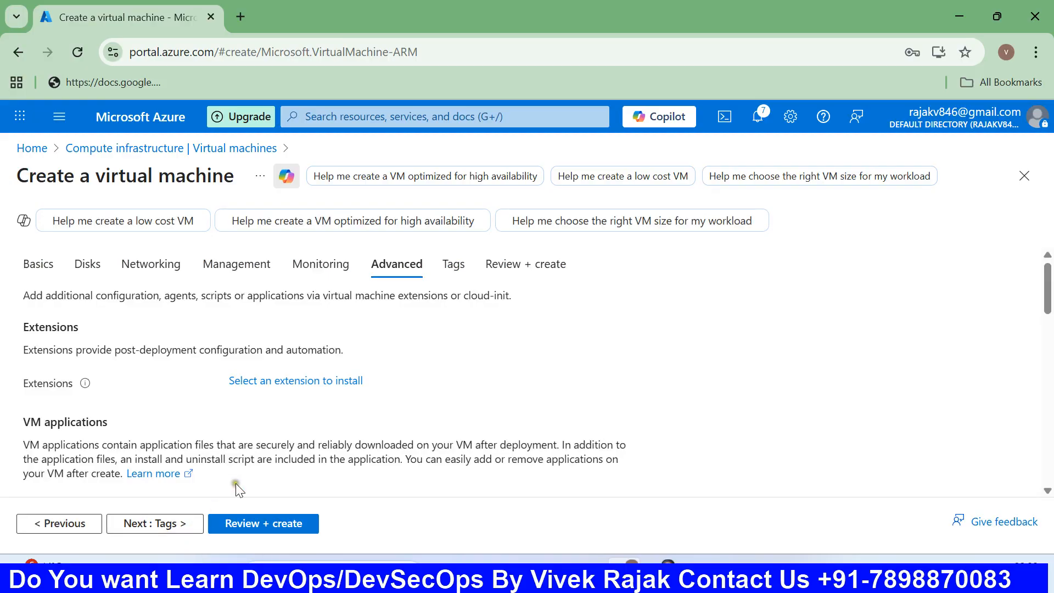
scroll(253, 440, "down", 8)
scroll(252, 439, "down", 5)
left_click(174, 523)
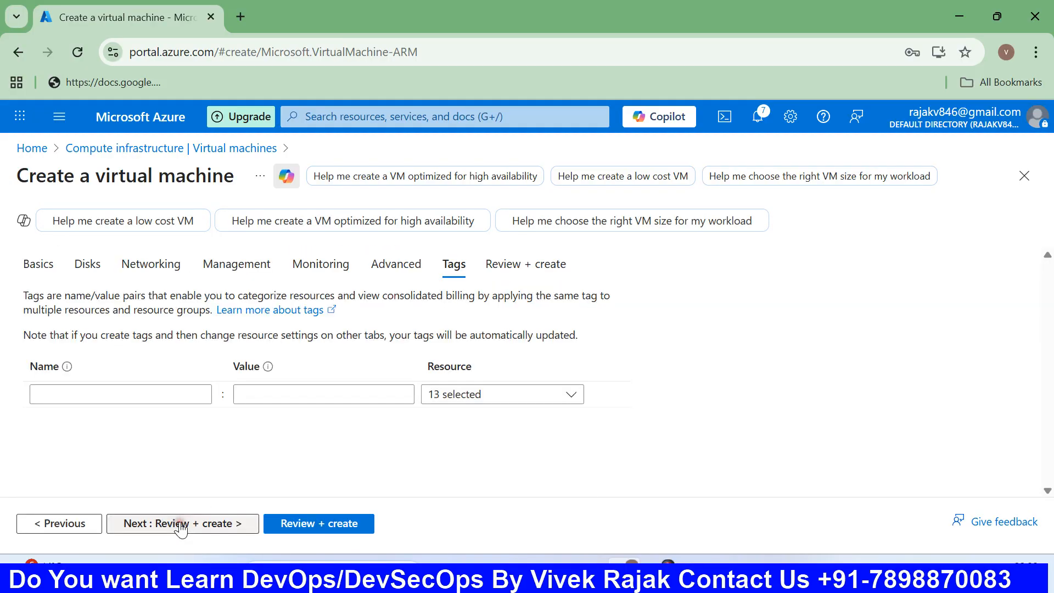
left_click(180, 524)
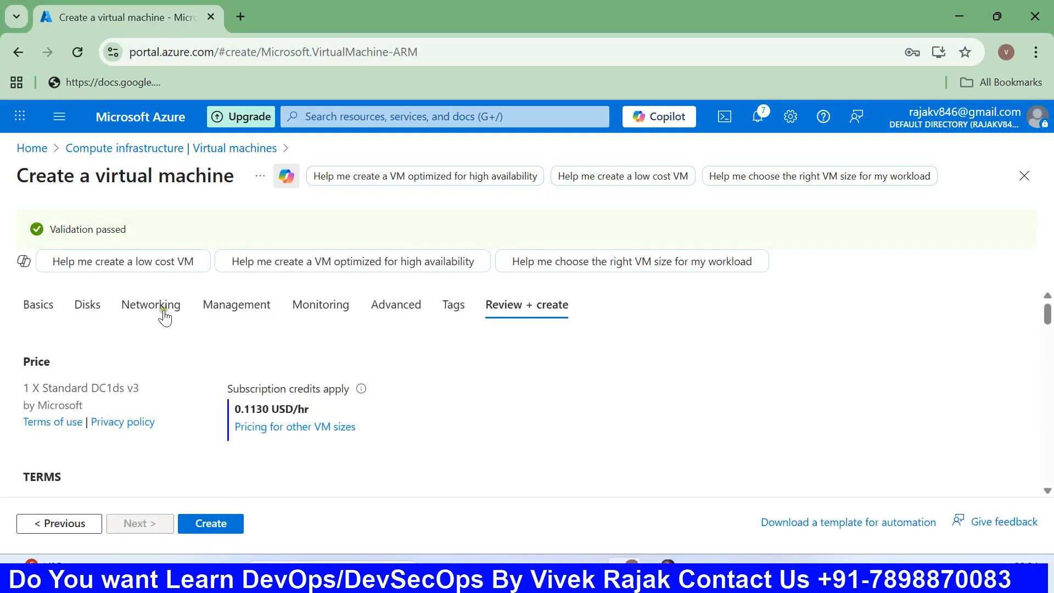
- Create the virtual machine and, once it is deployed, open the my-vm resource to view its overview
left_click(213, 524)
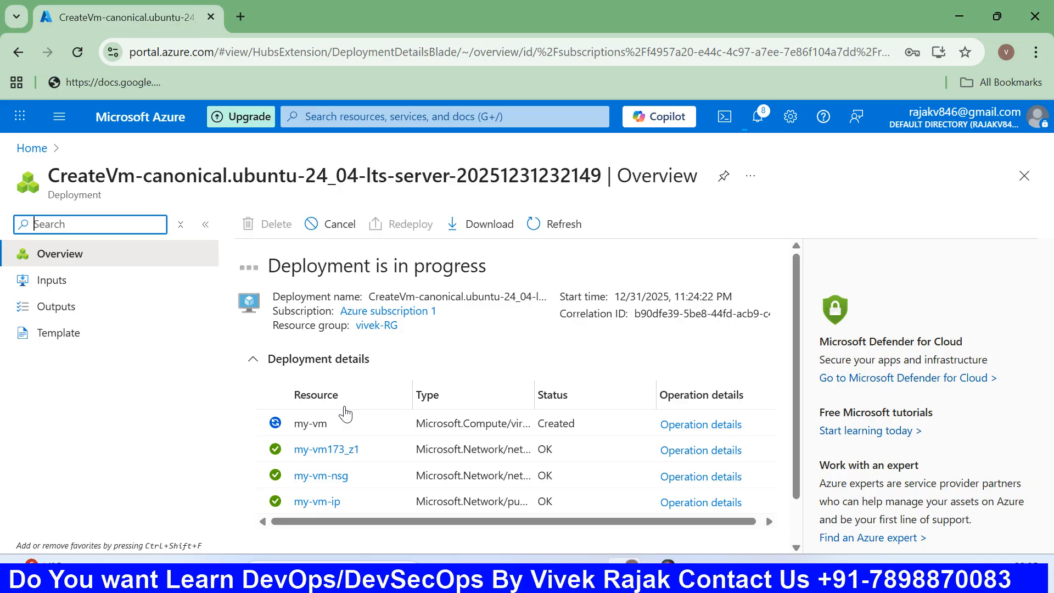
scroll(344, 413, "down", 1)
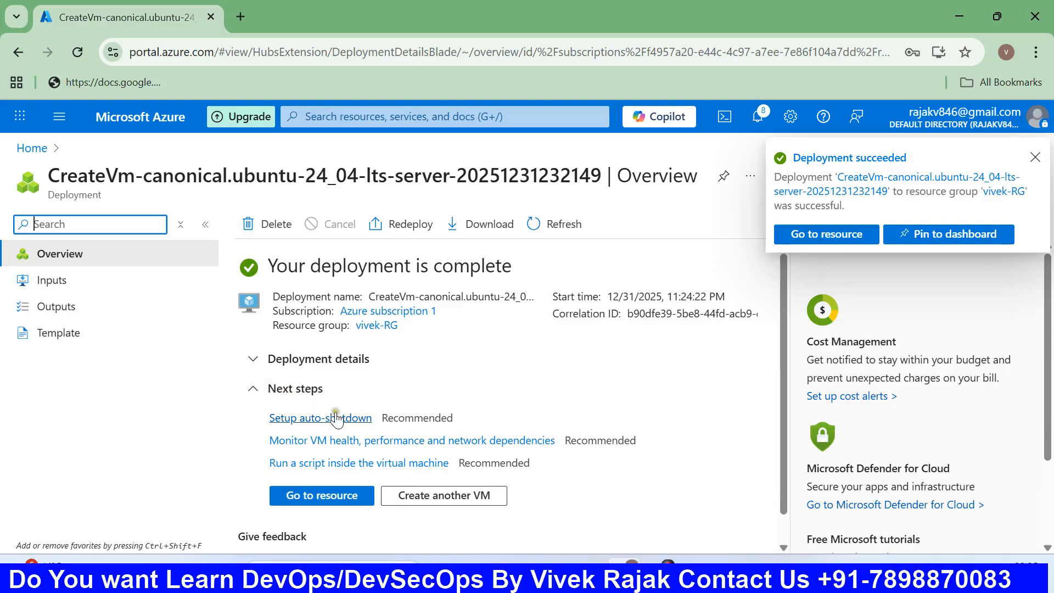
scroll(329, 467, "down", 1)
left_click(328, 472)
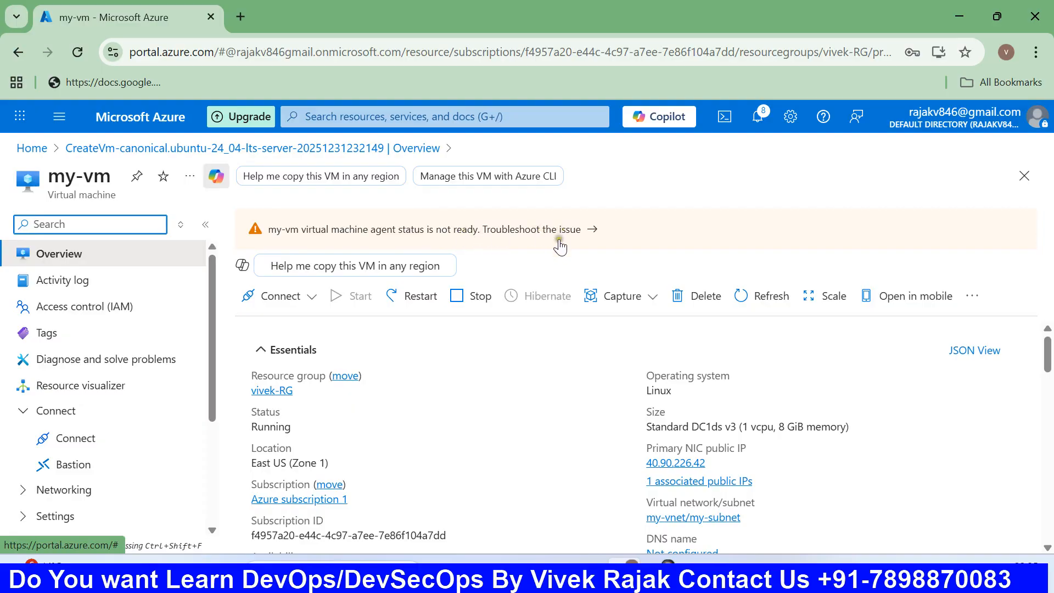
scroll(506, 373, "down", 3)
scroll(505, 372, "up", 3)
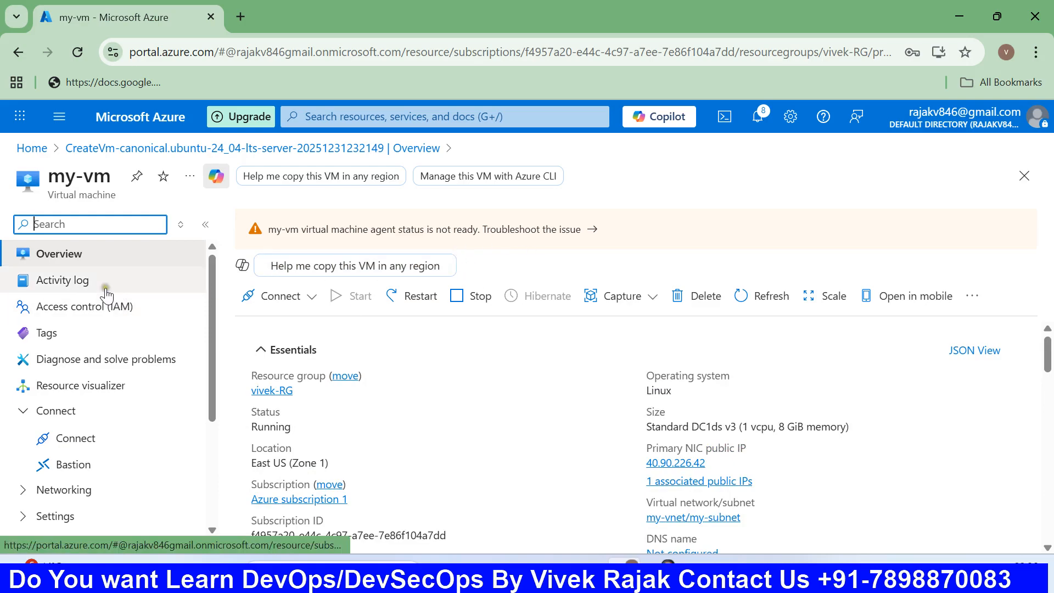
- Open the project's resource group from the portal home and open my-vm from its resource list
left_click(35, 153)
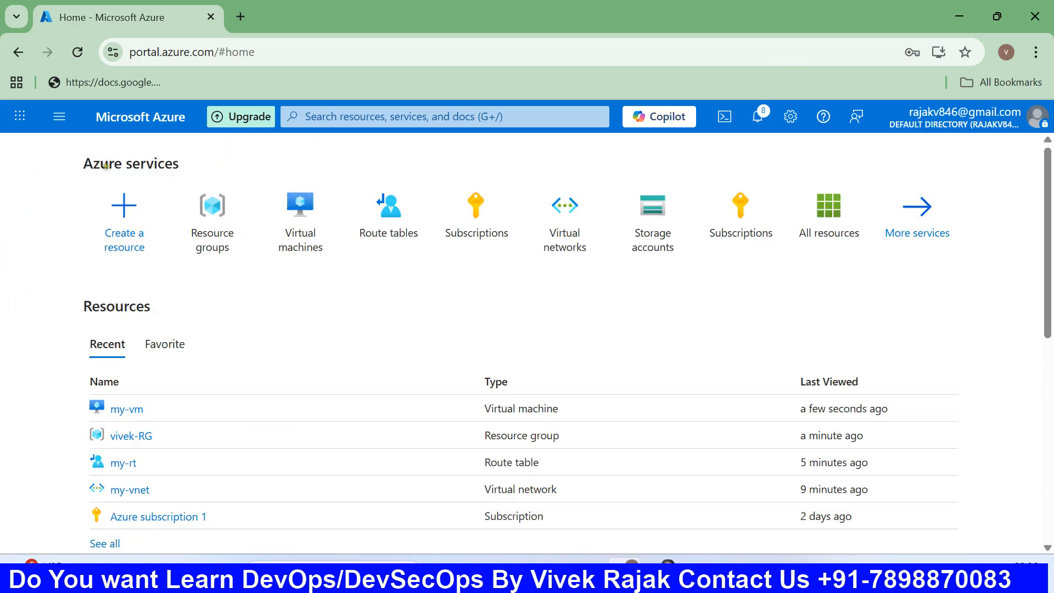
left_click(228, 232)
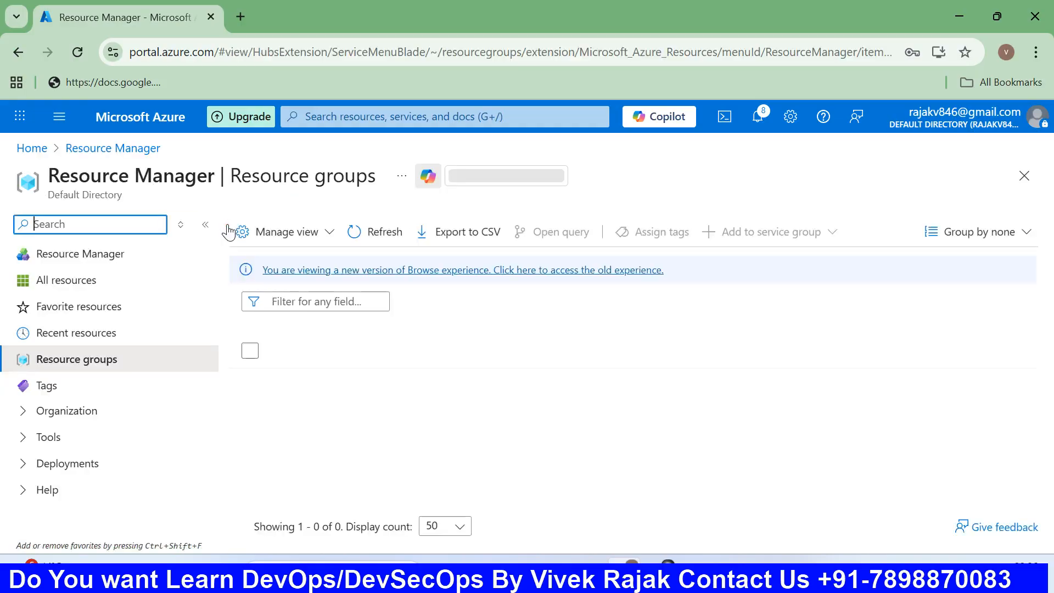
left_click(318, 413)
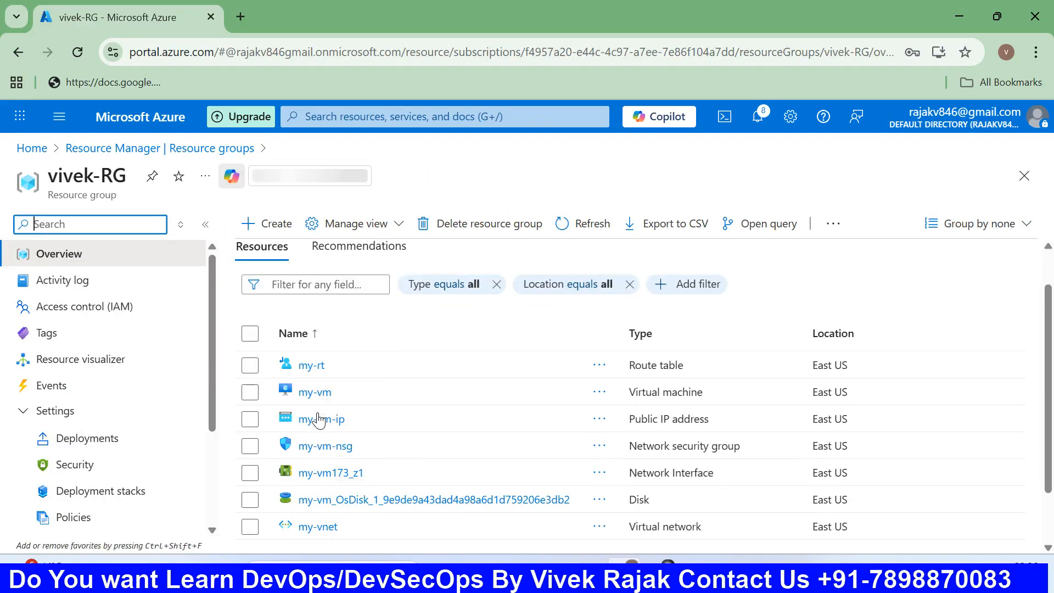
left_click(315, 357)
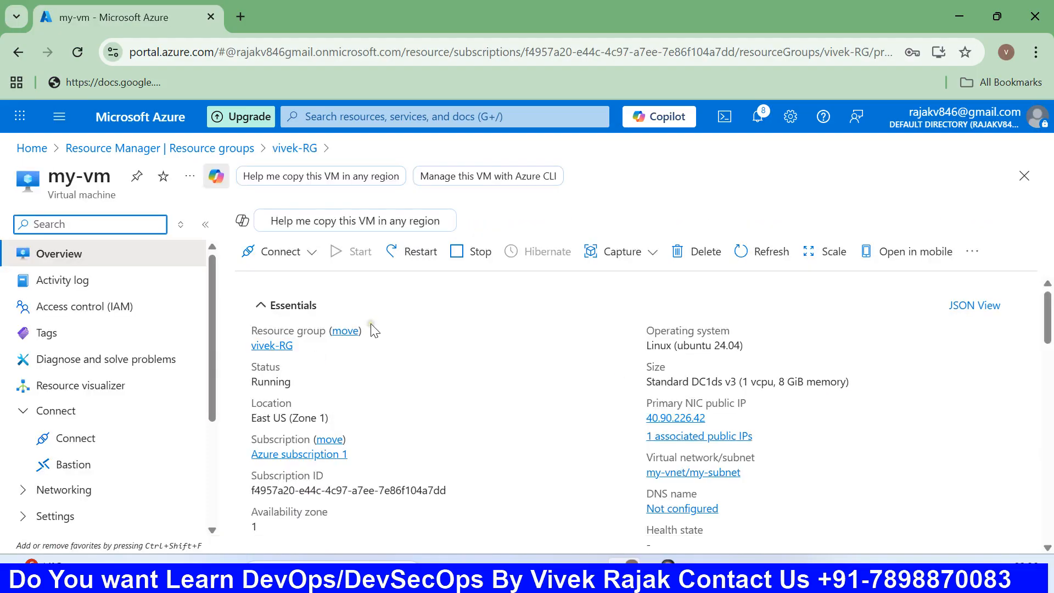
- Open my-vm's connection settings and copy the native SSH command
scroll(387, 363, "down", 2)
scroll(386, 363, "up", 2)
scroll(386, 363, "down", 3)
left_click(311, 252)
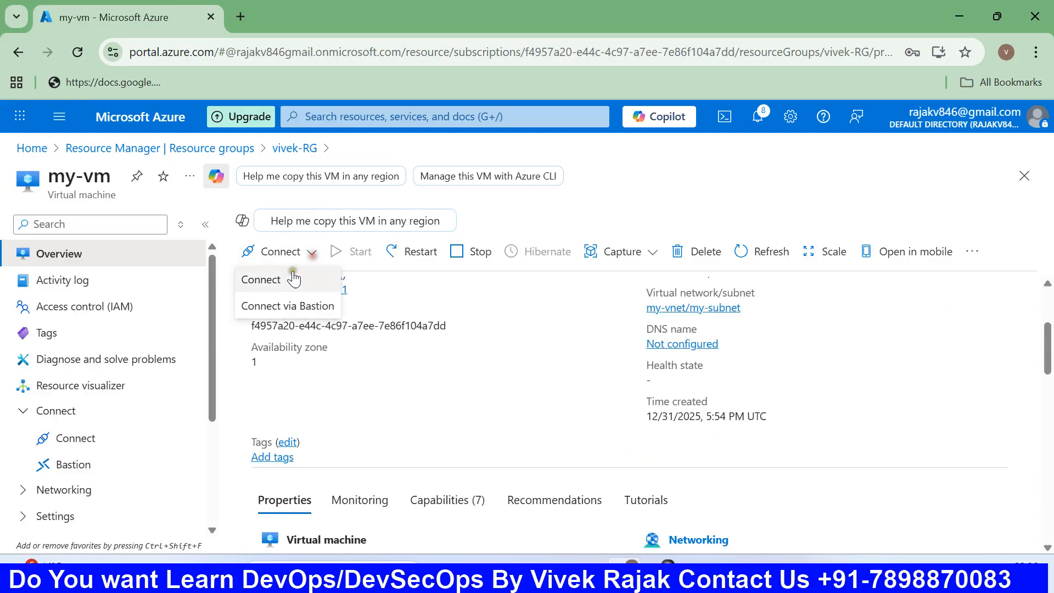
left_click(289, 281)
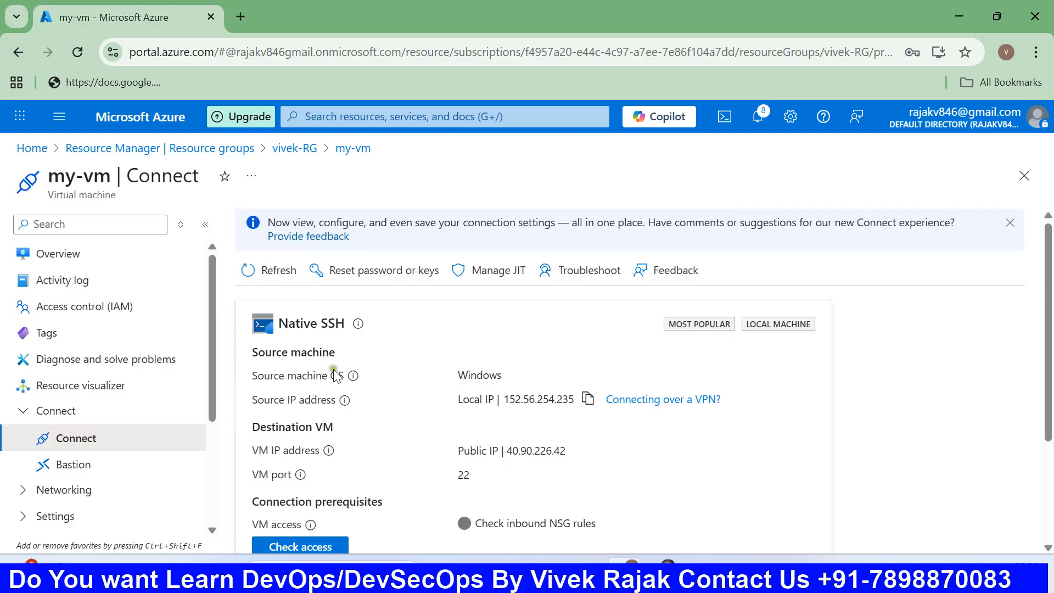
scroll(391, 426, "down", 3)
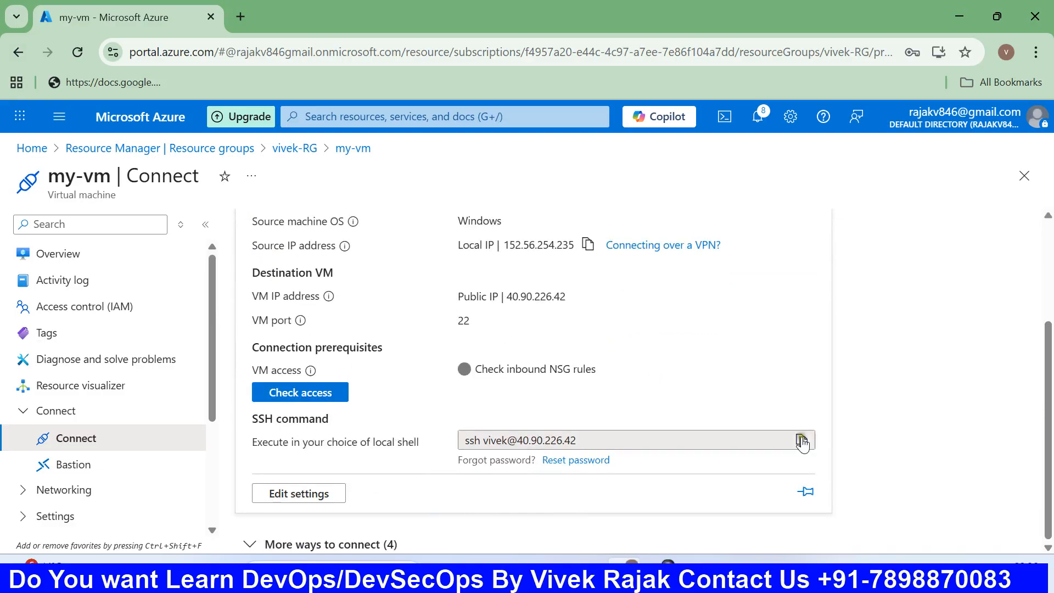
- Switch to PuTTY and paste the copied SSH destination at 40.90.226.42 as the host name, removing the ssh prefix
key("super")
type("puTTY")
left_click(419, 212)
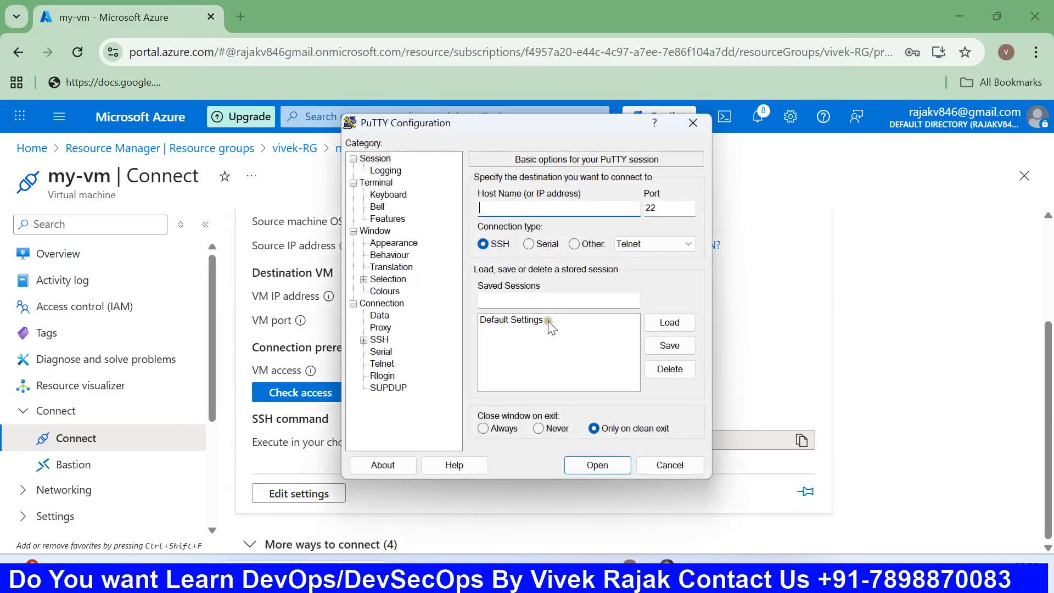
key("ctrl+v")
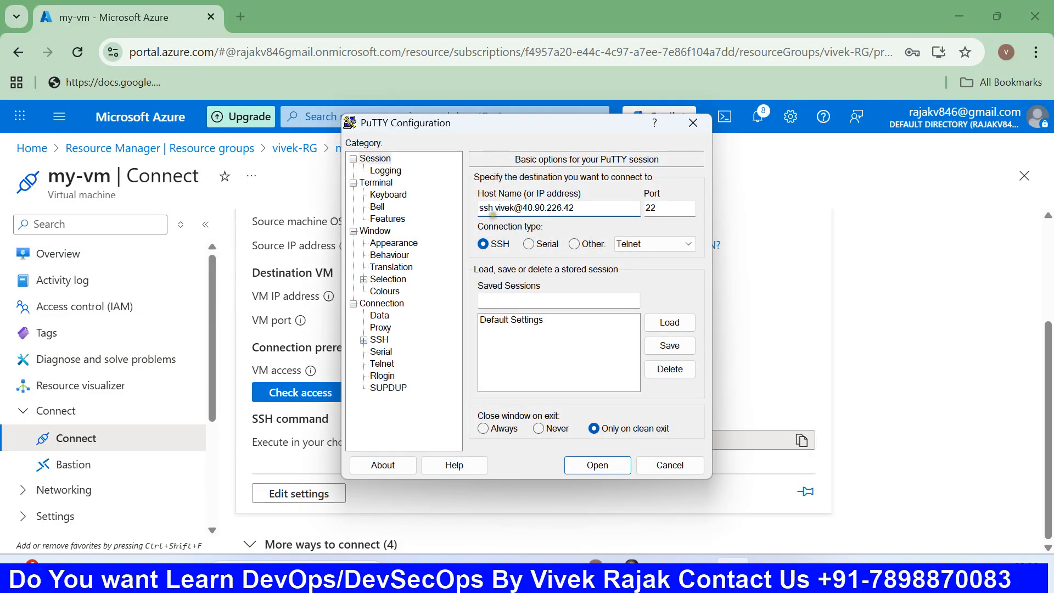
left_click_drag(493, 208, 473, 205)
key("Delete")
key("Delete")
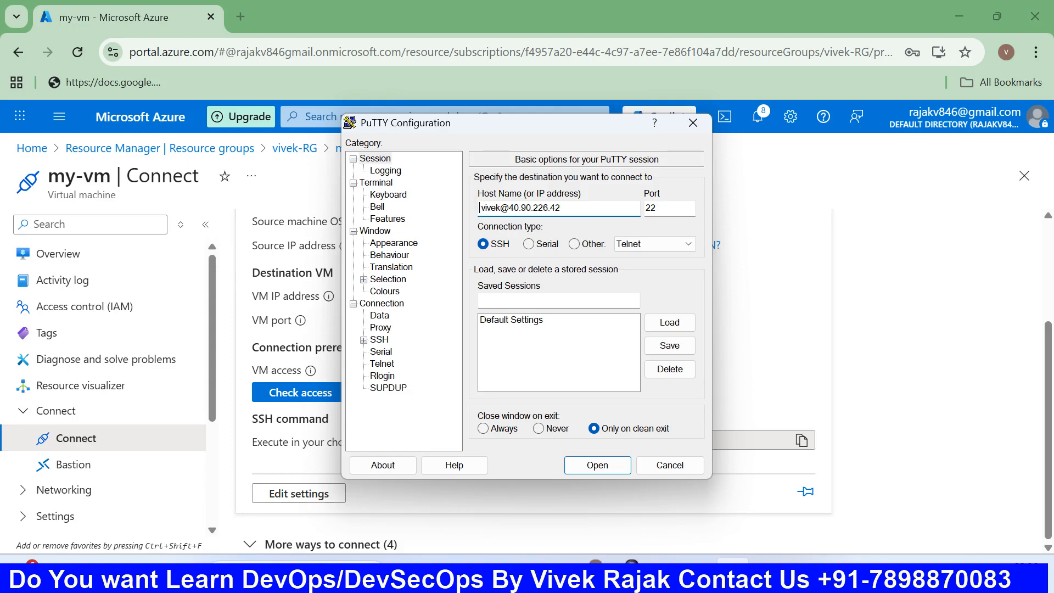
- Open the SSH session, accept the server's host key and log in with the virtual machine account's password
left_click(600, 457)
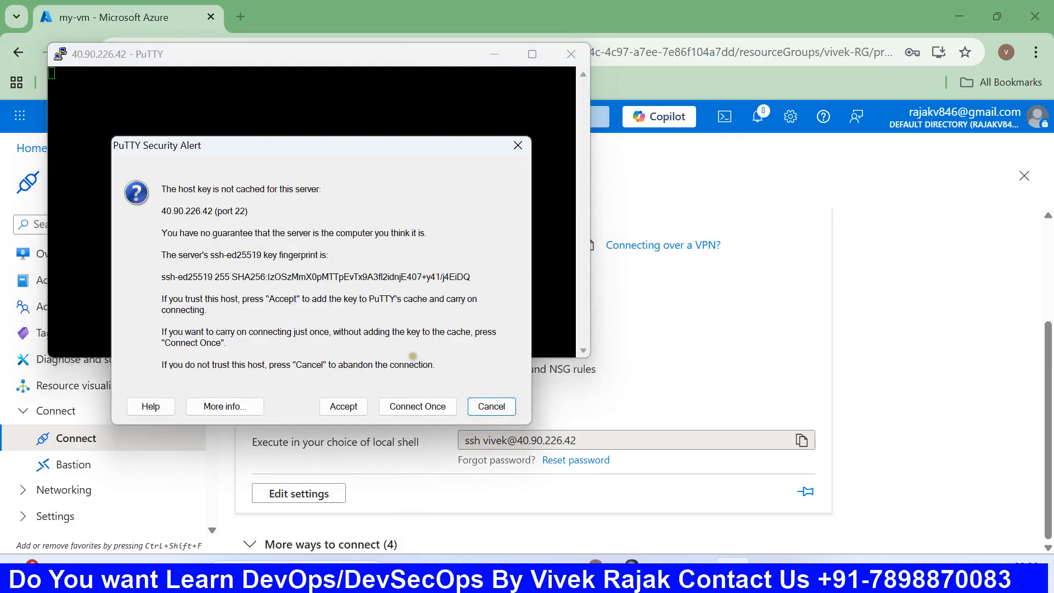
left_click(342, 405)
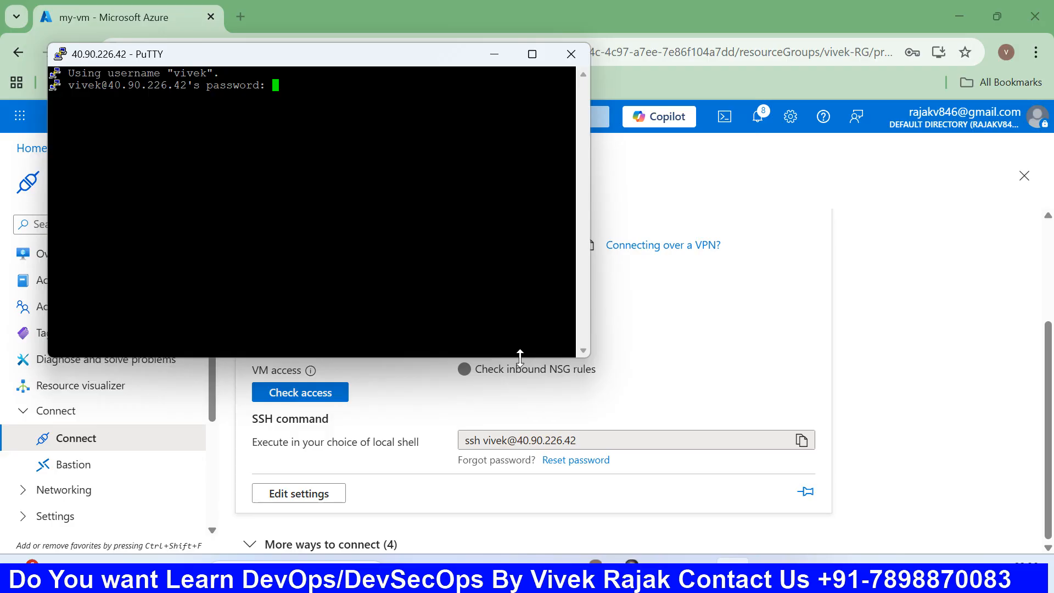
key("Return")
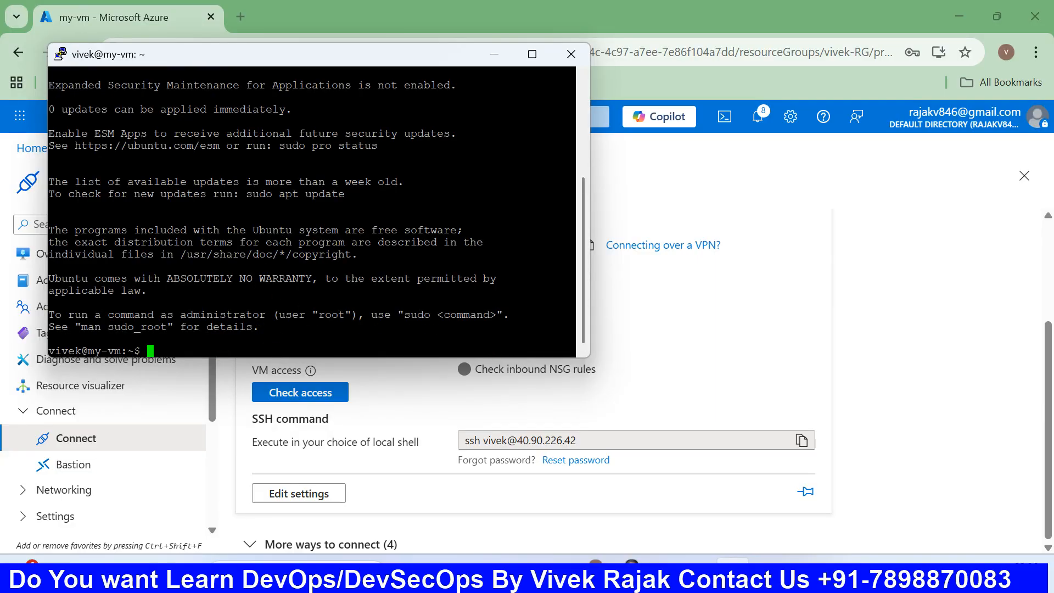
- Switch back to the Azure portal and return to my-vm's overview
left_click(494, 54)
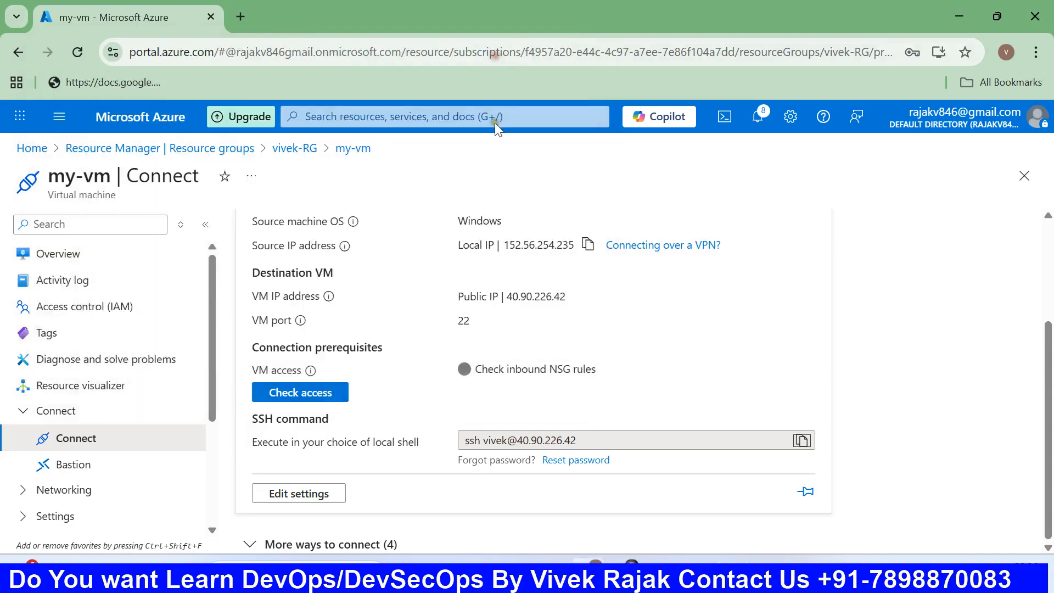
scroll(452, 297, "up", 3)
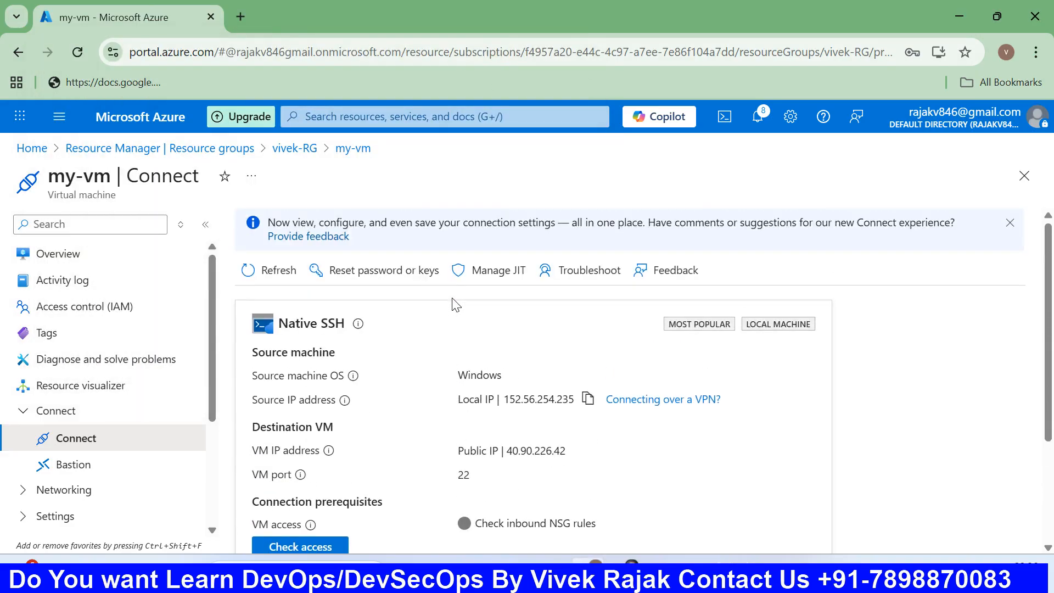
left_click(113, 258)
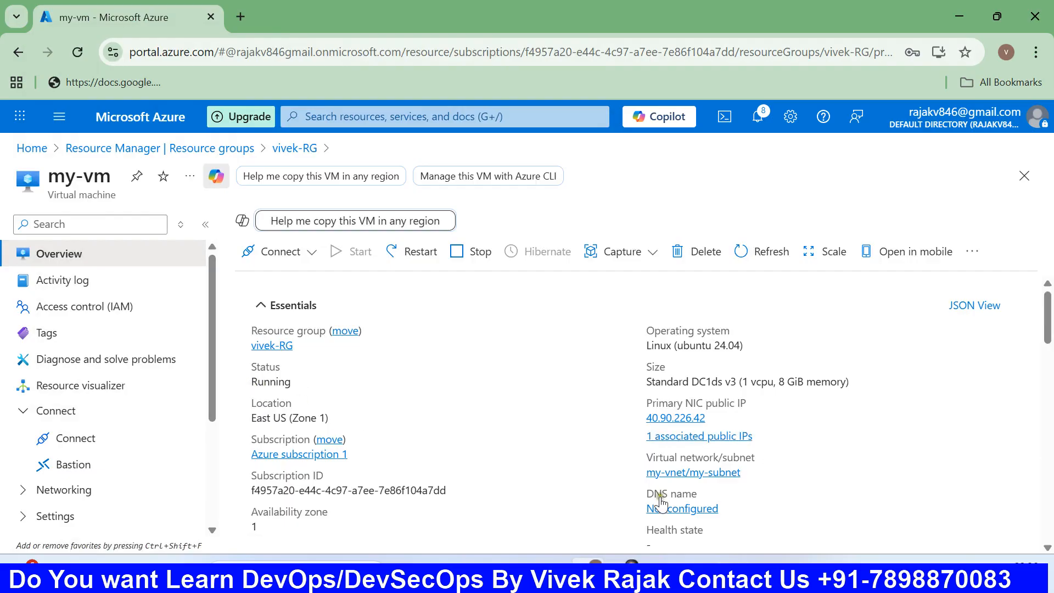
- Switch to the PuTTY session, power off my-vm with sudo init 0, and dismiss the closed session
key("alt+Tab")
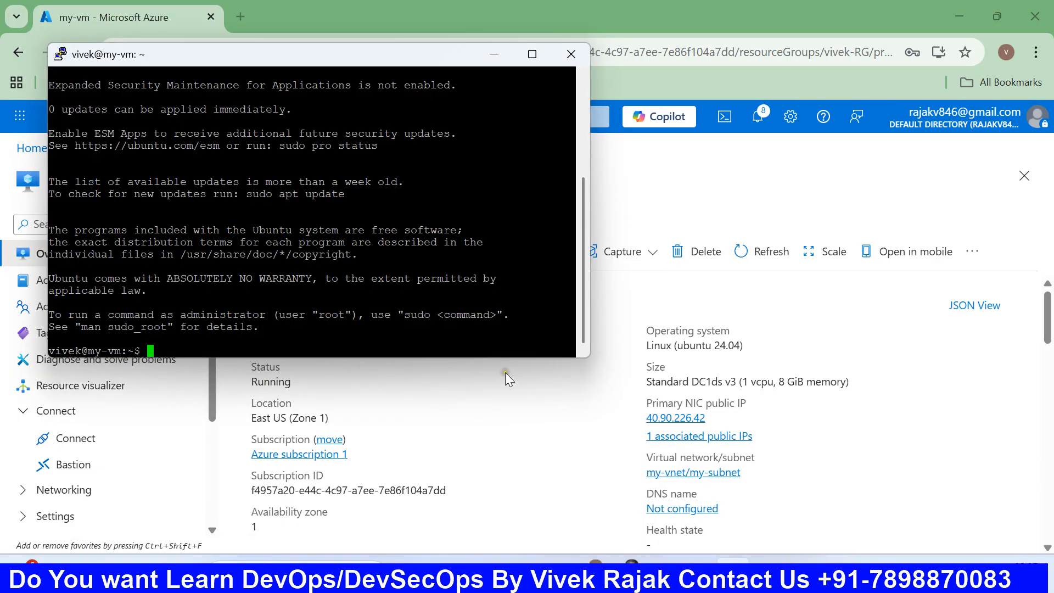
type("sudo init 0")
key("Return")
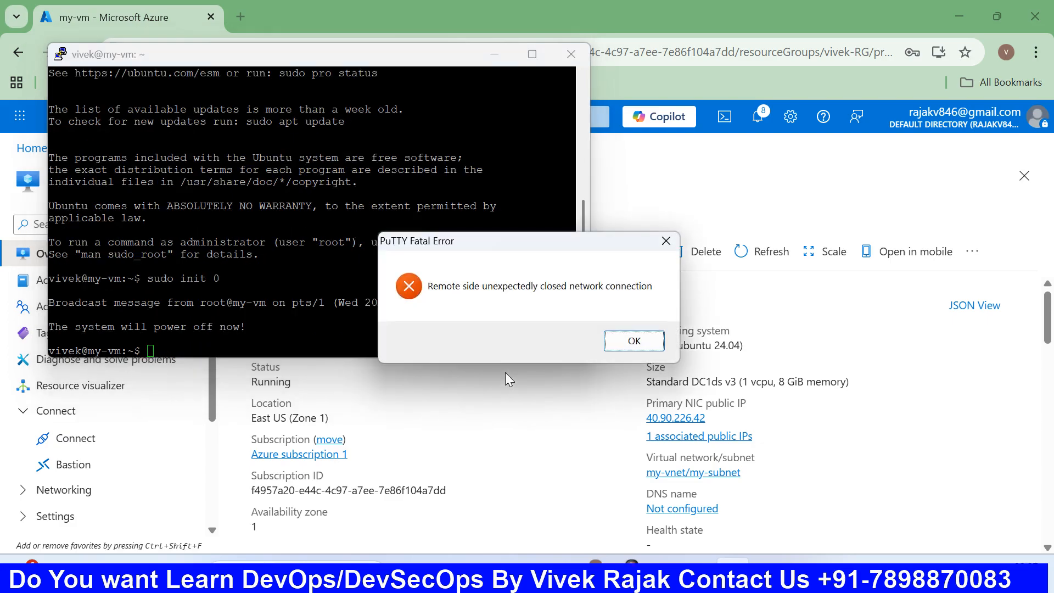
left_click(654, 345)
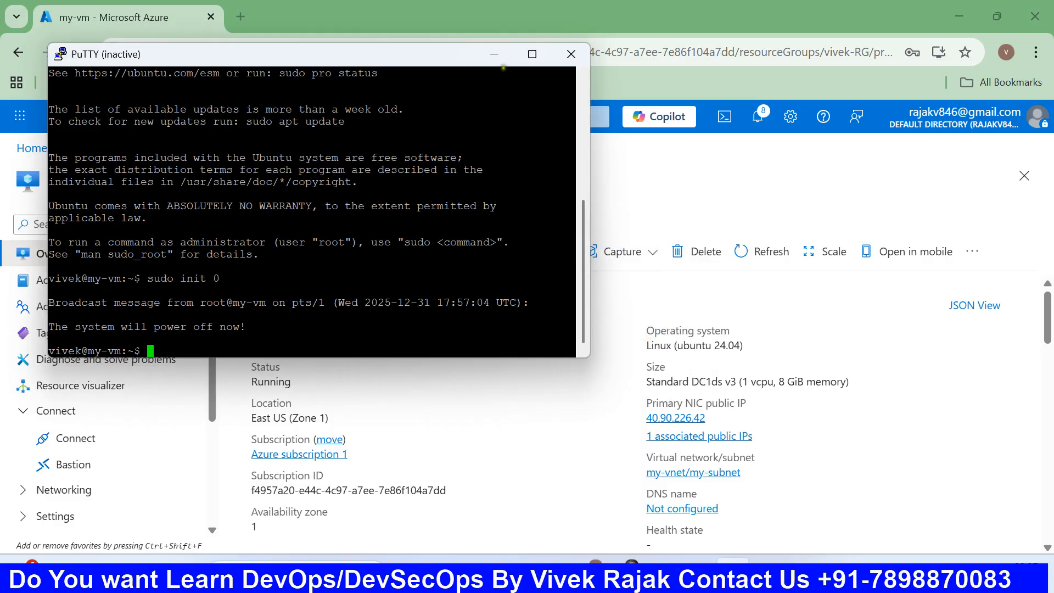
left_click(496, 54)
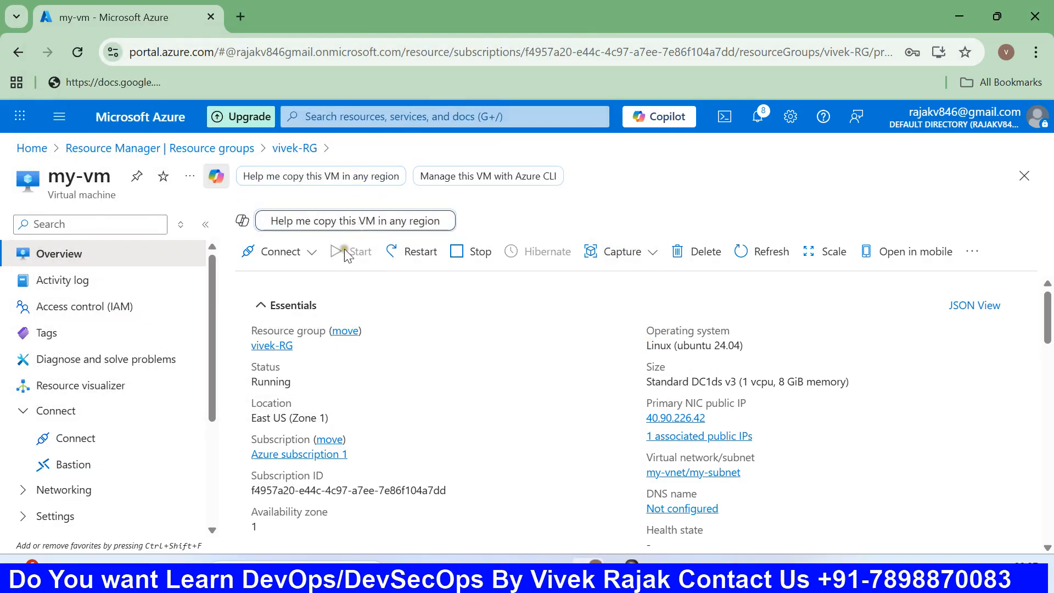
- Refresh my-vm's status in the Azure portal, and stop the virtual machine to deallocate it
left_click(749, 254)
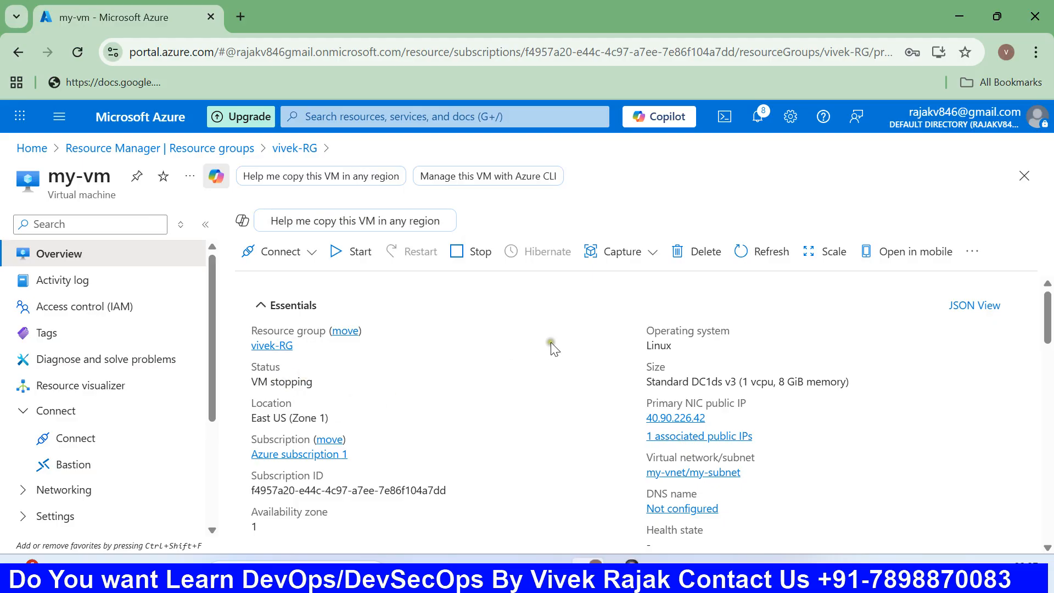
left_click(744, 255)
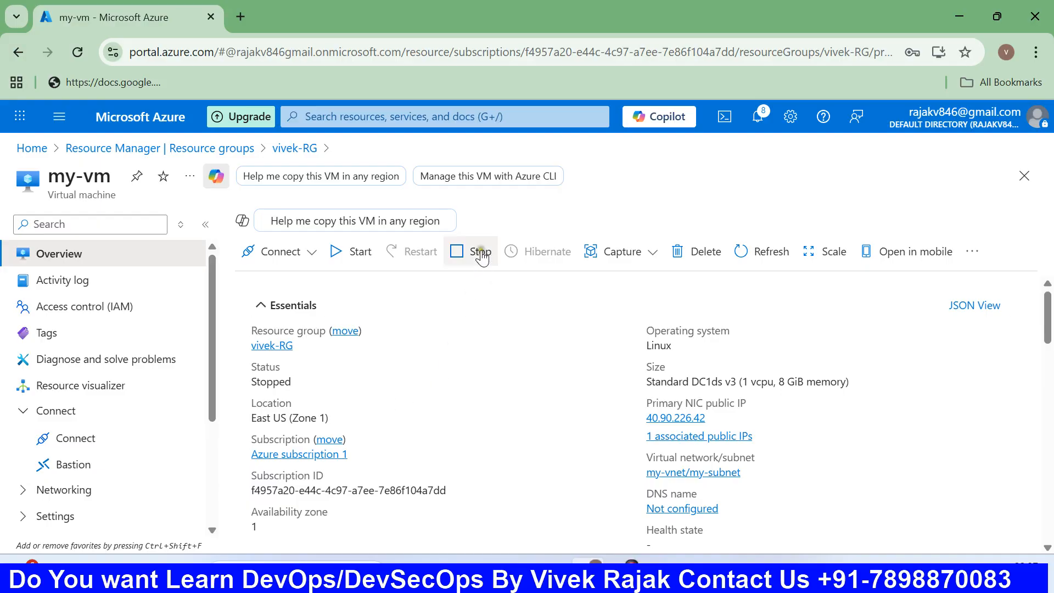
left_click(460, 255)
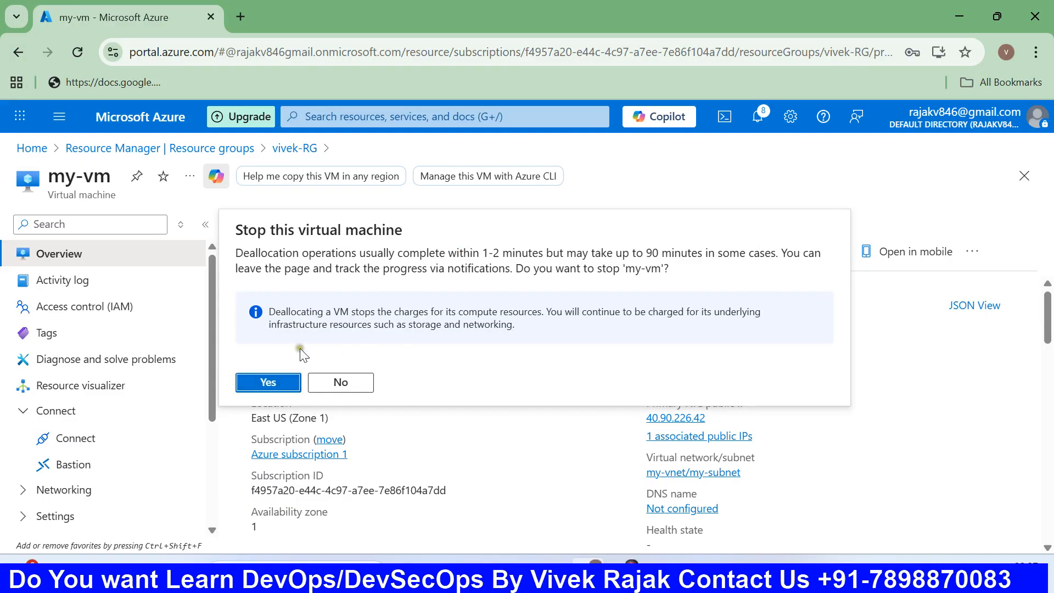
left_click_drag(281, 311, 541, 311)
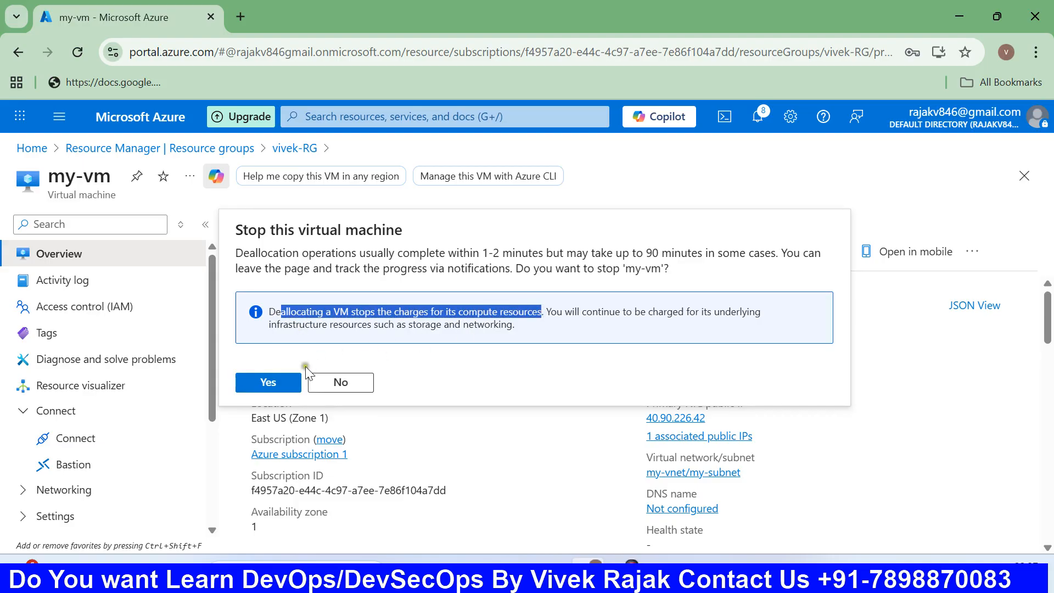
left_click(276, 382)
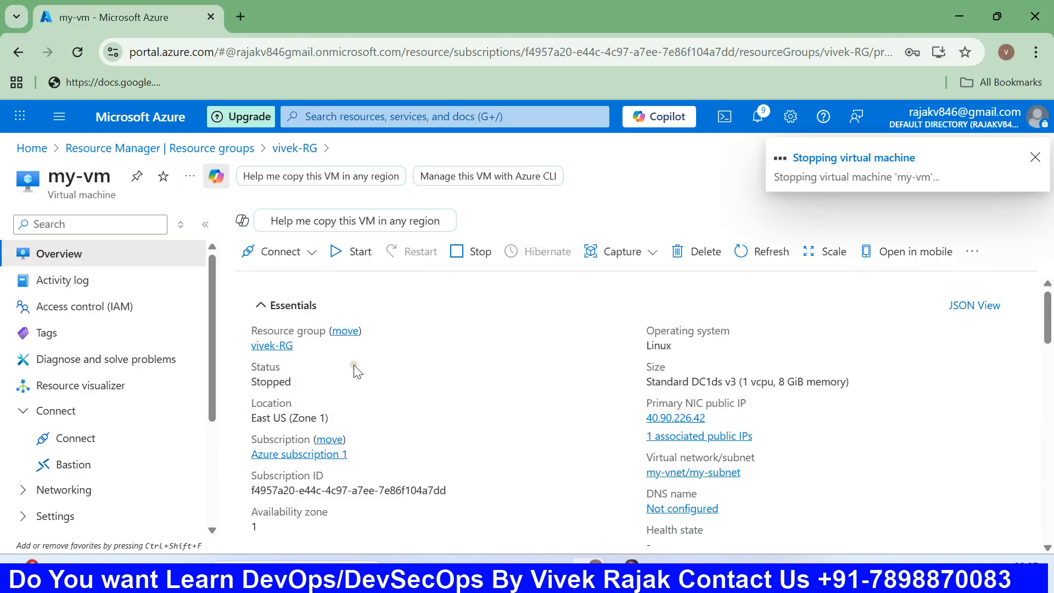